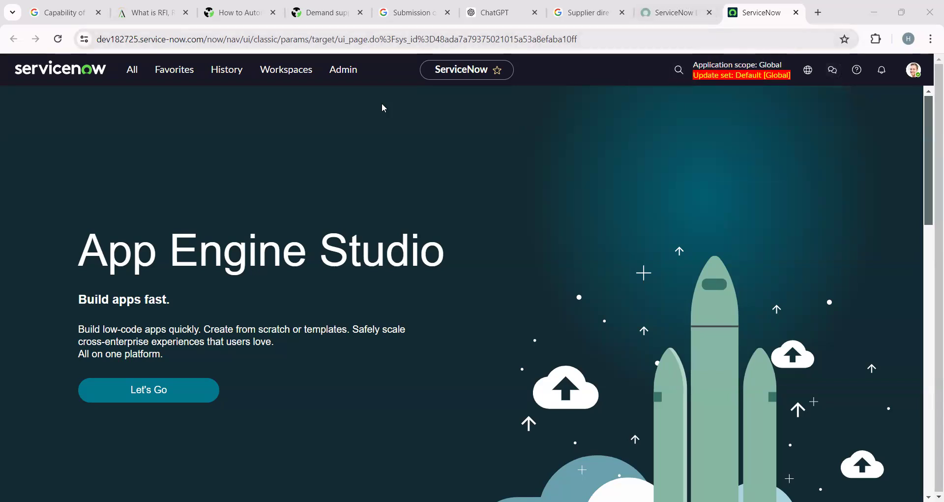
Filter the navigator for 'Hr document', open HR Document Templates, and load the USA template in a new tab.
{"action": "left_click", "coordinate": [130, 71]}
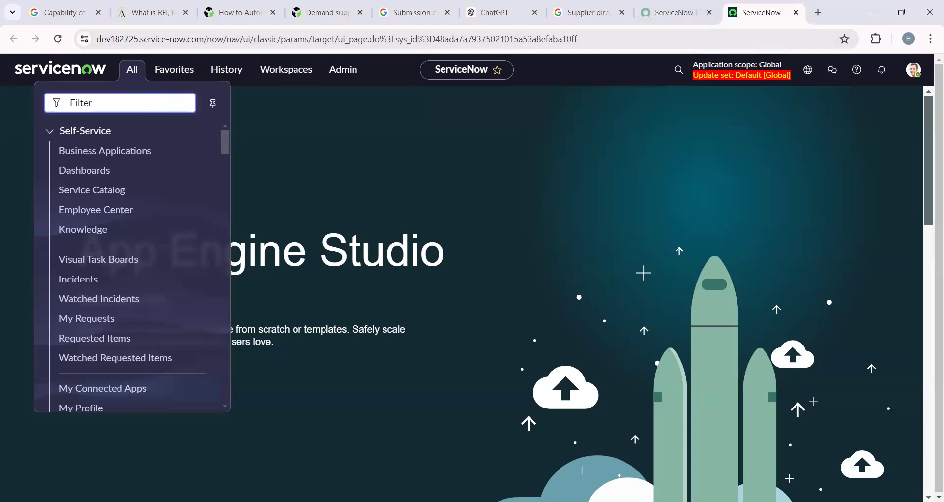
{"action": "key", "text": "alt+Tab"}
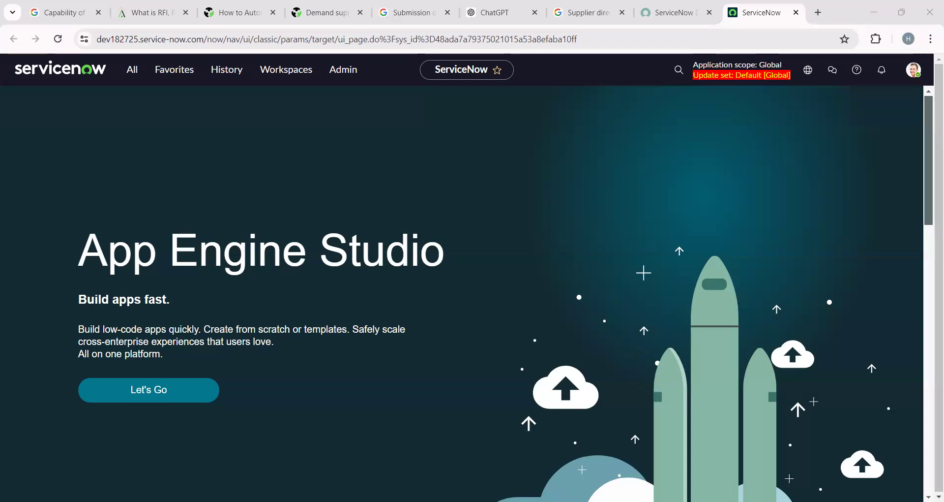
{"action": "left_click", "coordinate": [131, 70]}
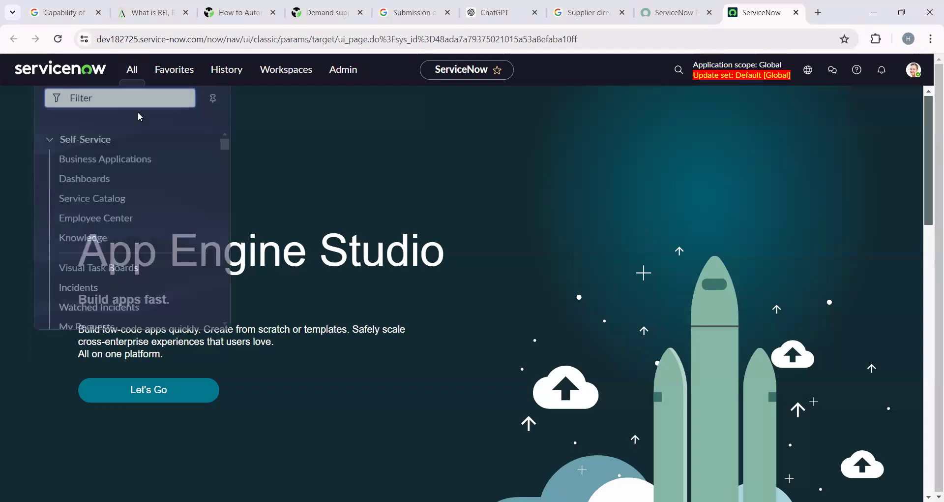
{"action": "type", "text": "Hr"}
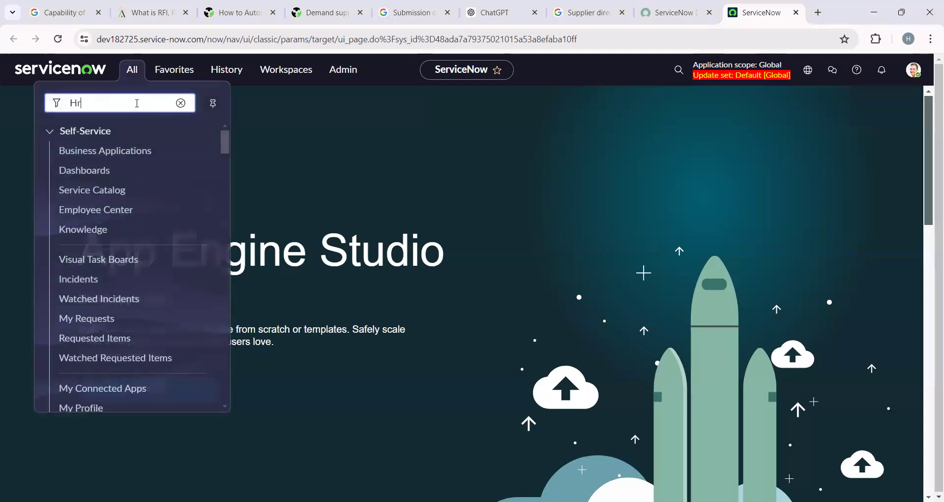
{"action": "type", "text": " document"}
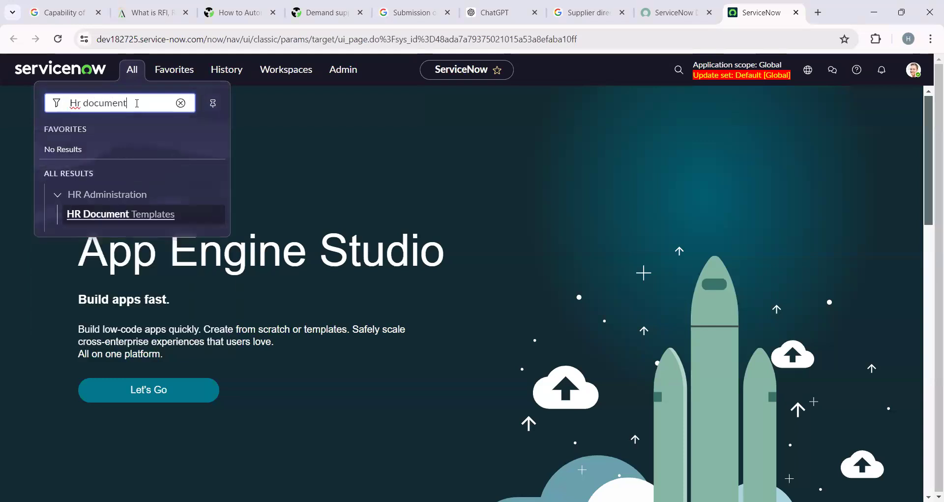
{"action": "left_click", "coordinate": [120, 215]}
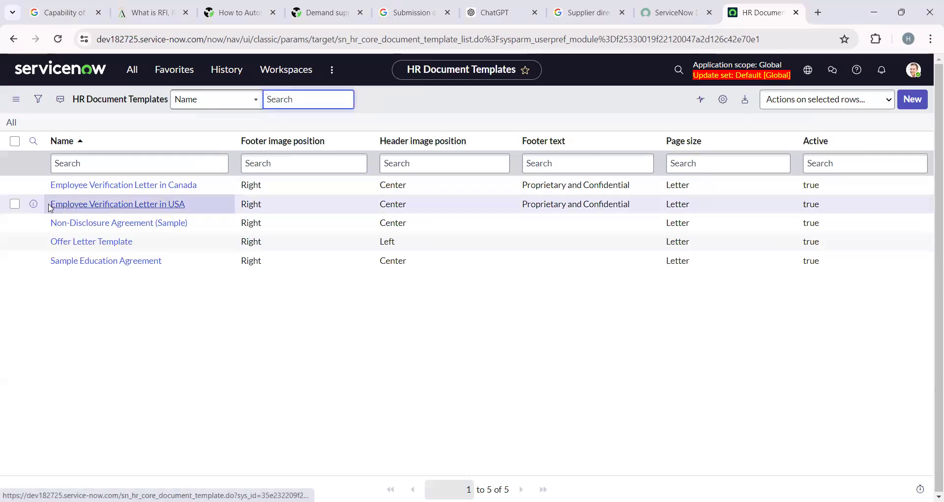
{"action": "right_click", "coordinate": [33, 203]}
{"action": "left_click", "coordinate": [78, 215]}
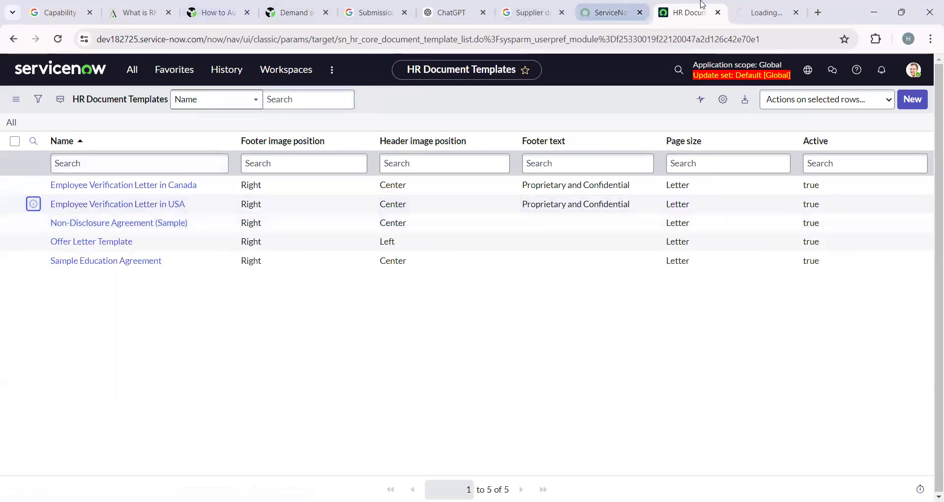
Review the USA template's letter body down to its signature lines, then go back to the templates list.
{"action": "left_click", "coordinate": [753, 10]}
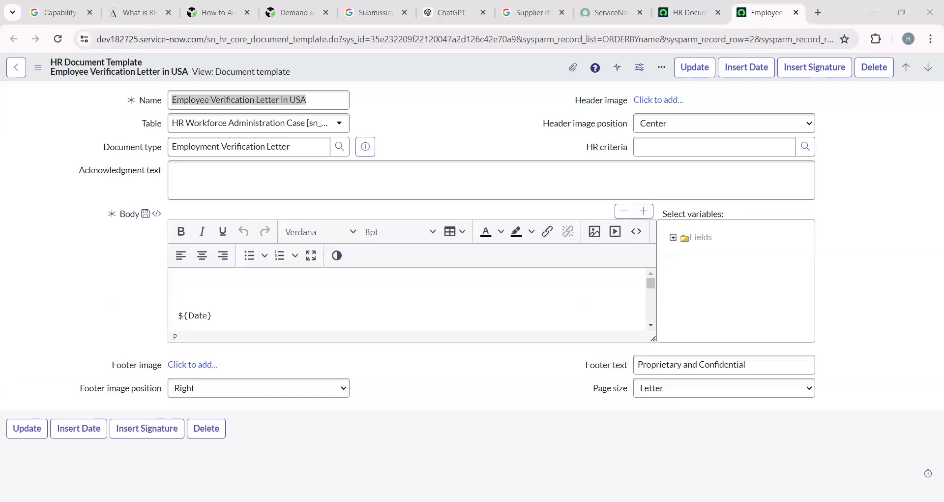
{"action": "left_click_drag", "start_coordinate": [218, 318], "coordinate": [281, 315]}
{"action": "scroll", "coordinate": [283, 313], "scroll_direction": "down", "scroll_amount": 10}
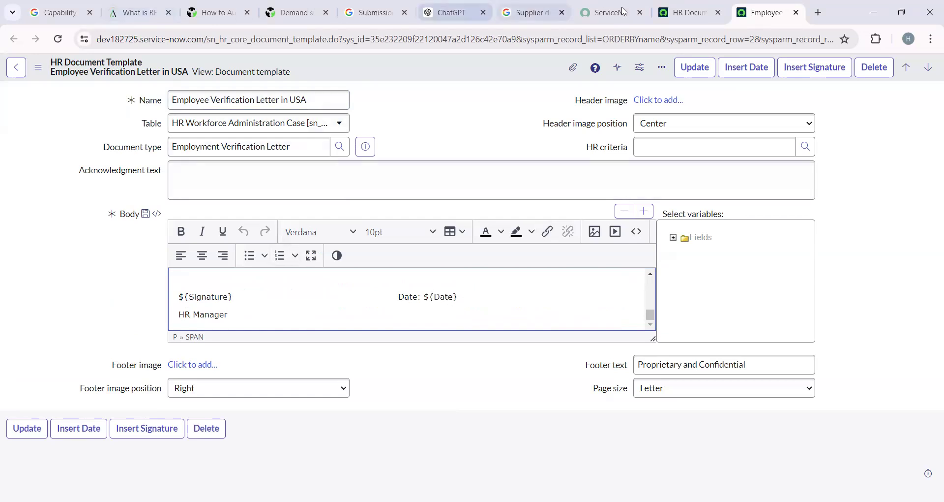
{"action": "left_click", "coordinate": [689, 13]}
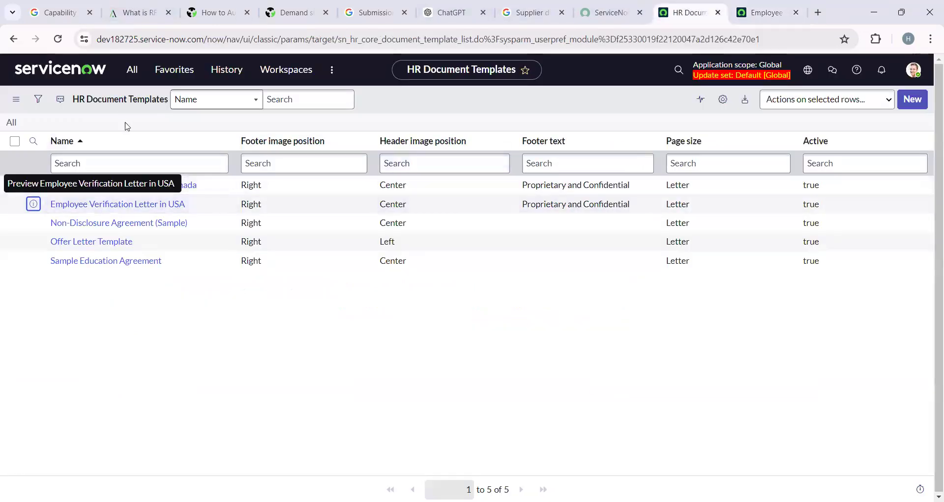
Open the Employee Verification Letter in Canada template in its own tab.
{"action": "right_click", "coordinate": [33, 184]}
{"action": "left_click", "coordinate": [69, 201]}
{"action": "left_click", "coordinate": [772, 6]}
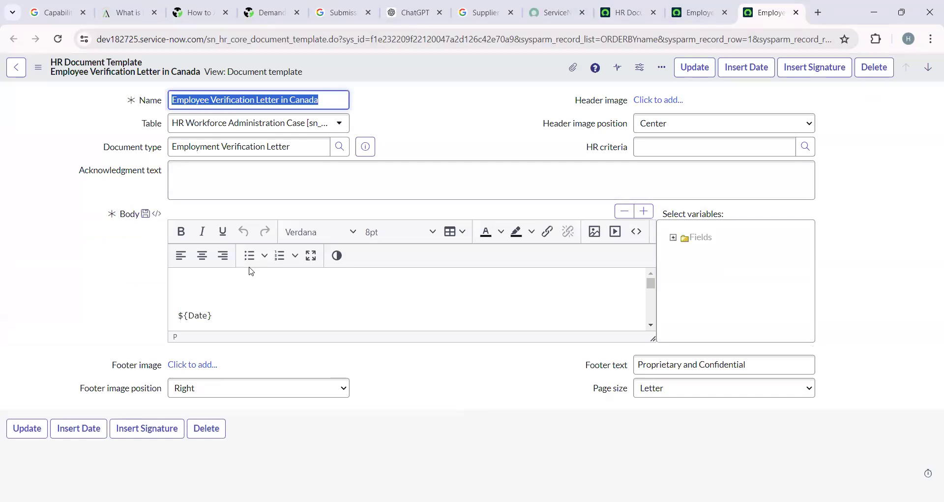
{"action": "scroll", "coordinate": [413, 290], "scroll_direction": "down", "scroll_amount": 8}
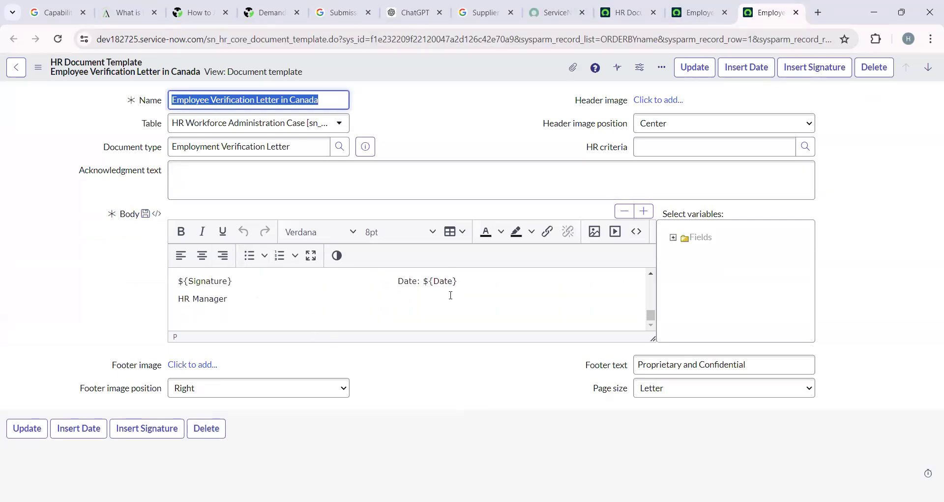
Enlarge the Body editor and delete the ${Signature} placeholder from the closing line.
{"action": "left_click", "coordinate": [181, 283]}
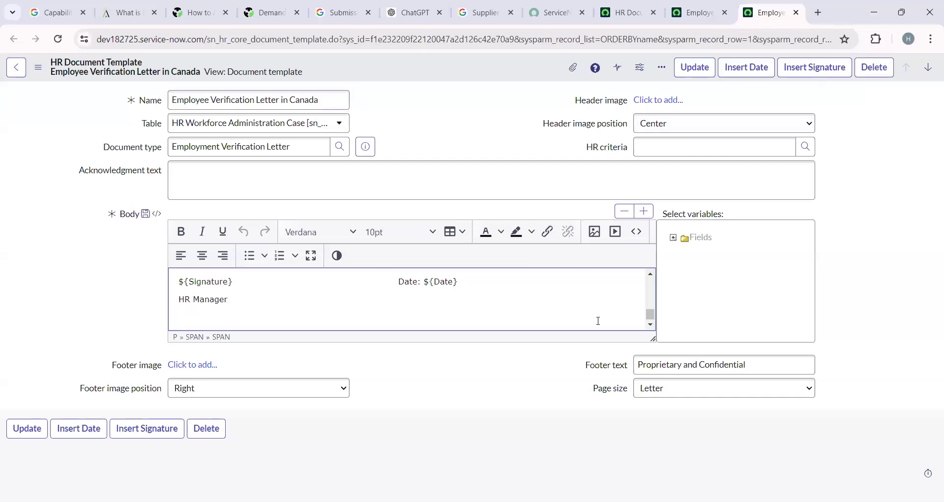
{"action": "left_click_drag", "start_coordinate": [652, 338], "coordinate": [655, 352]}
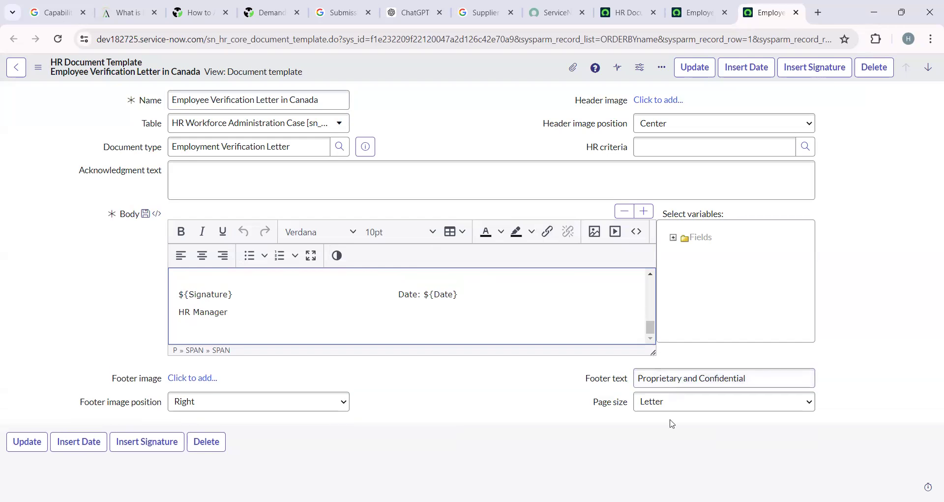
{"action": "left_click_drag", "start_coordinate": [672, 424], "coordinate": [652, 450]}
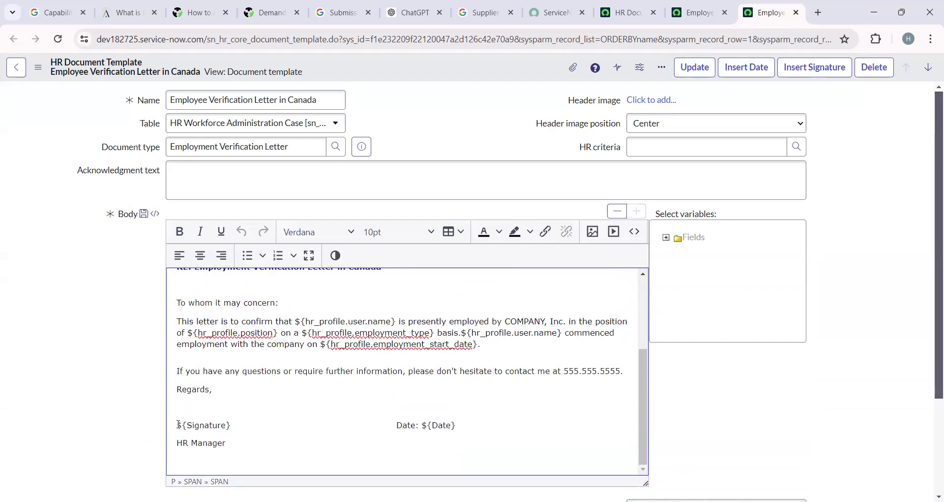
{"action": "left_click_drag", "start_coordinate": [177, 425], "coordinate": [247, 425]}
{"action": "key", "text": "BackSpace"}
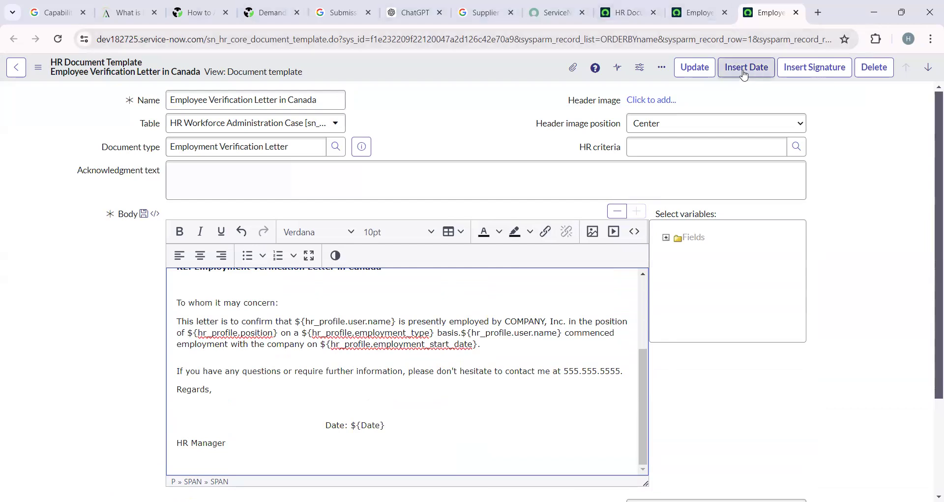
{"action": "left_click", "coordinate": [819, 68]}
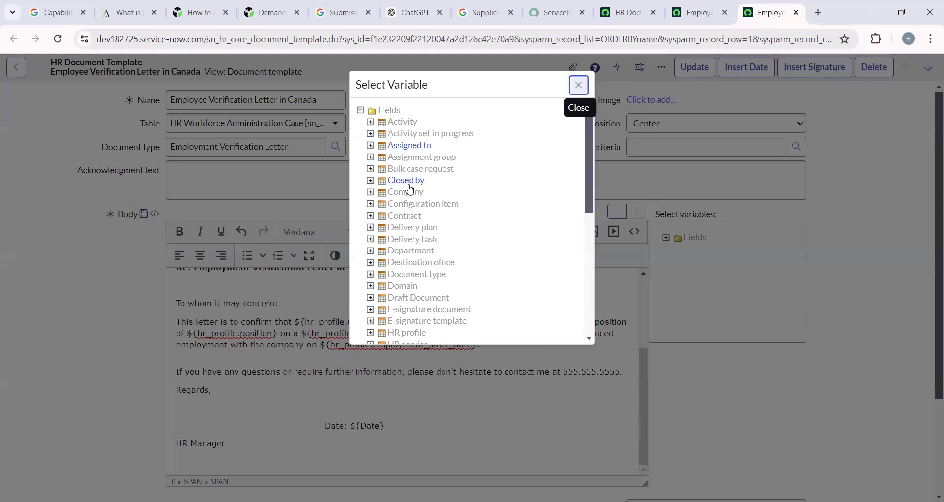
Browse the Select Variable list, then close it without inserting anything.
{"action": "scroll", "coordinate": [410, 187], "scroll_direction": "down", "scroll_amount": 5}
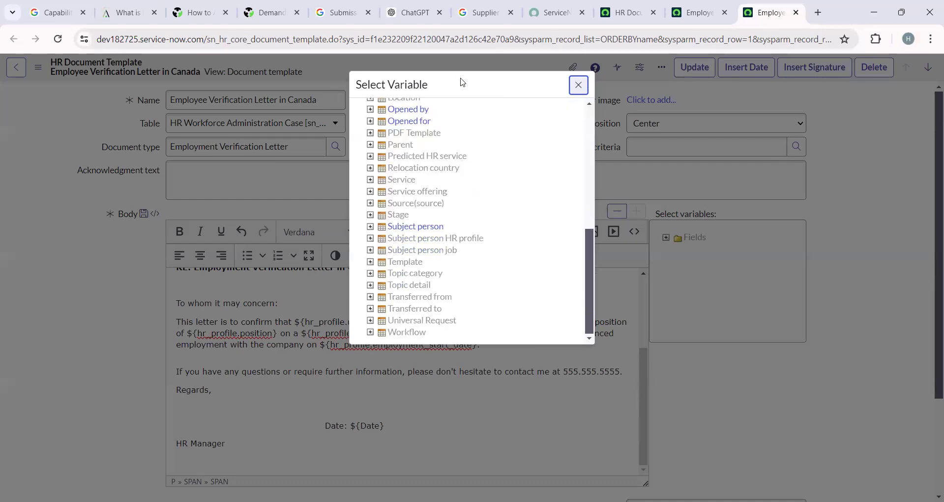
{"action": "left_click", "coordinate": [578, 86]}
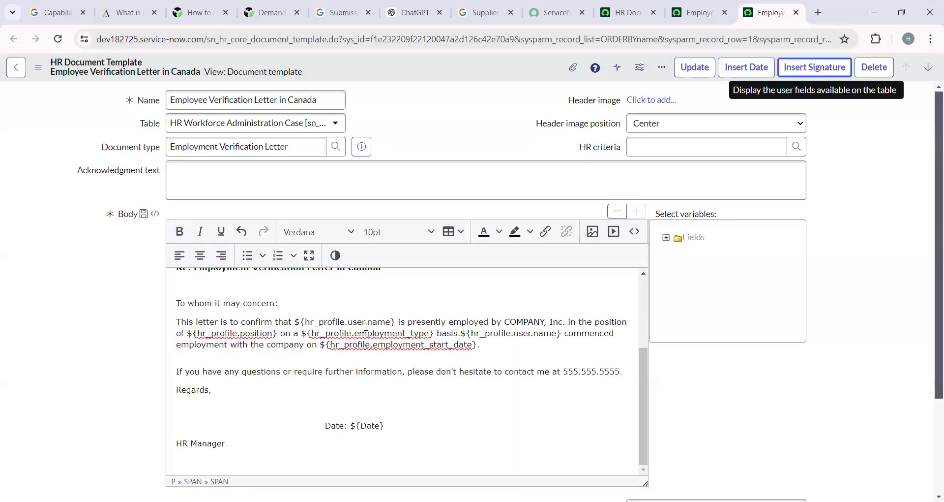
{"action": "scroll", "coordinate": [272, 325], "scroll_direction": "up", "scroll_amount": 3}
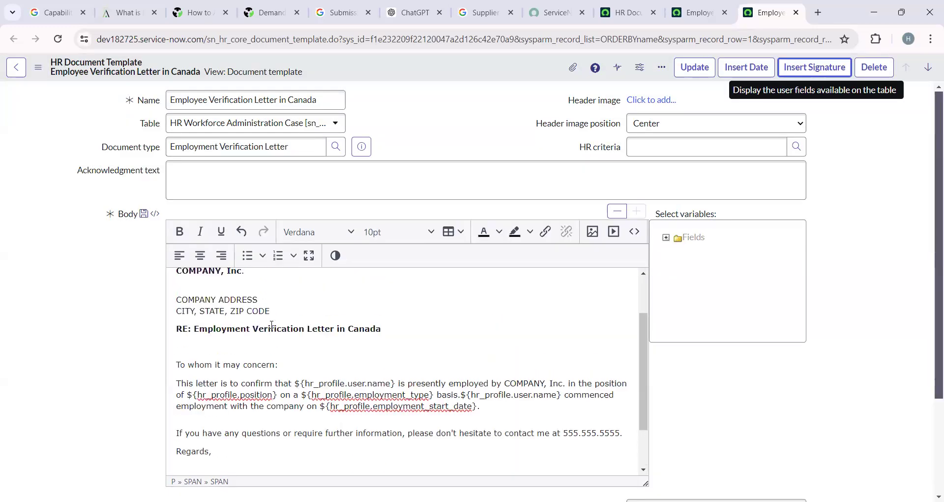
{"action": "scroll", "coordinate": [272, 325], "scroll_direction": "up", "scroll_amount": 2}
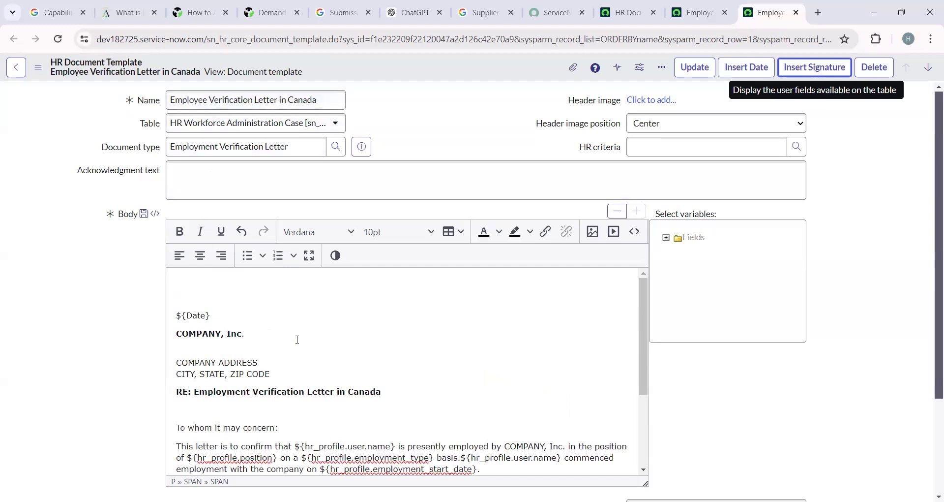
{"action": "scroll", "coordinate": [297, 339], "scroll_direction": "down", "scroll_amount": 3}
{"action": "scroll", "coordinate": [281, 349], "scroll_direction": "up", "scroll_amount": 3}
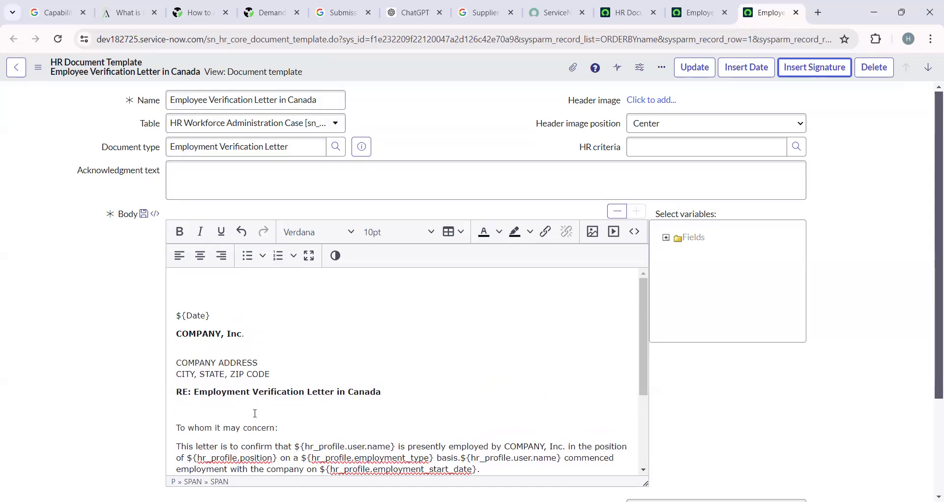
{"action": "scroll", "coordinate": [274, 356], "scroll_direction": "down", "scroll_amount": 3}
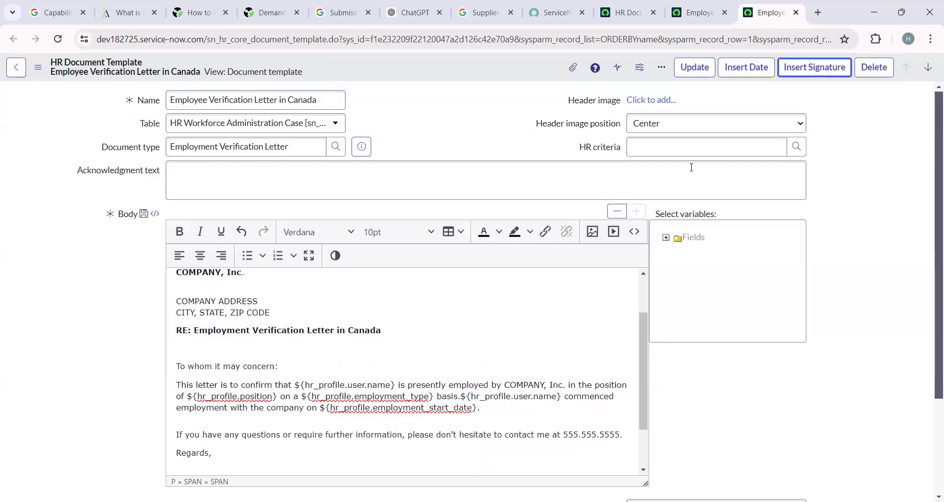
Insert the subject_person, opened_for and assigned_to signature variables, then close the picker.
{"action": "left_click", "coordinate": [798, 67]}
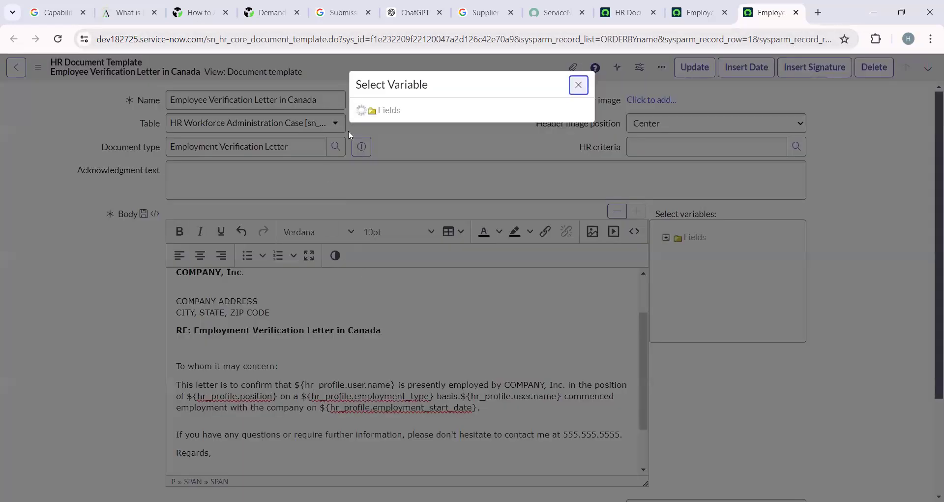
{"action": "scroll", "coordinate": [418, 271], "scroll_direction": "down", "scroll_amount": 8}
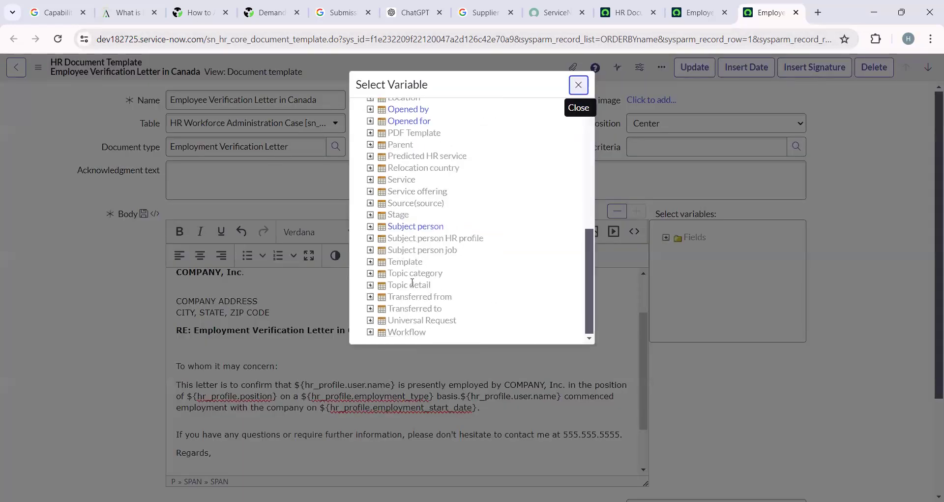
{"action": "scroll", "coordinate": [412, 282], "scroll_direction": "up", "scroll_amount": 5}
{"action": "scroll", "coordinate": [420, 271], "scroll_direction": "down", "scroll_amount": 1}
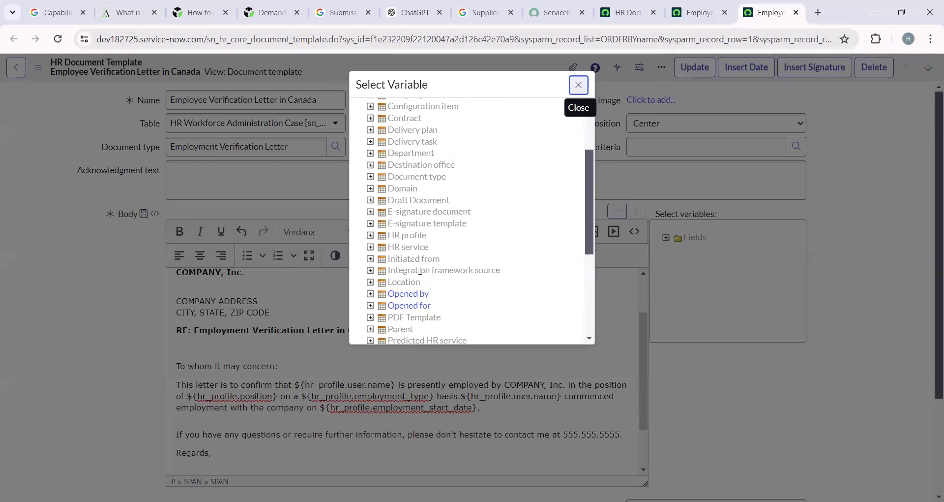
{"action": "scroll", "coordinate": [420, 270], "scroll_direction": "down", "scroll_amount": 3}
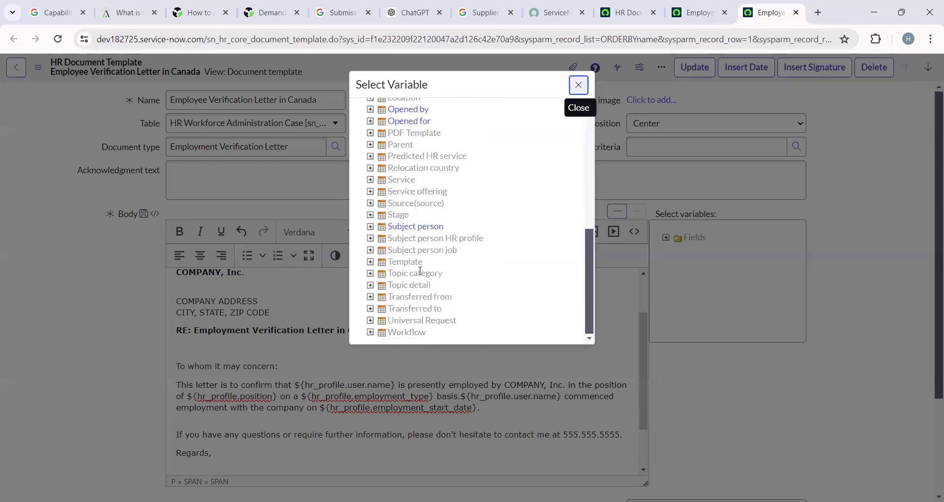
{"action": "left_click", "coordinate": [415, 227]}
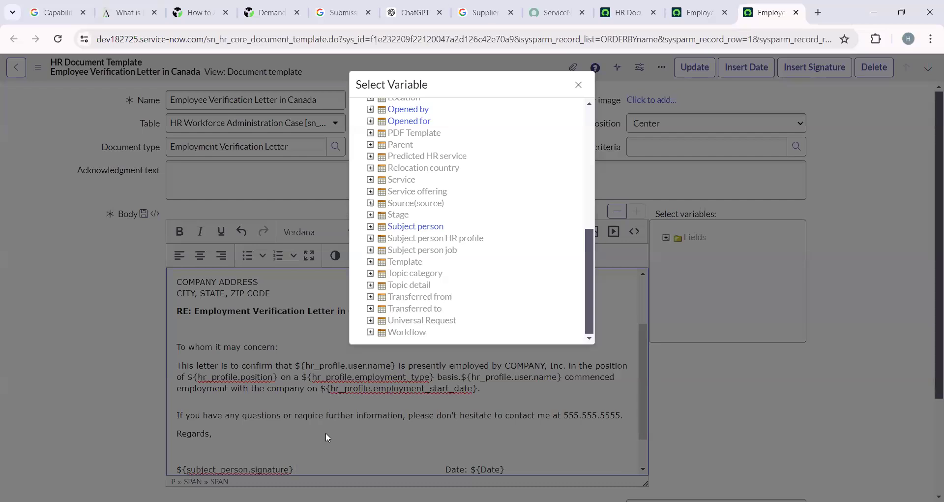
{"action": "left_click", "coordinate": [405, 122]}
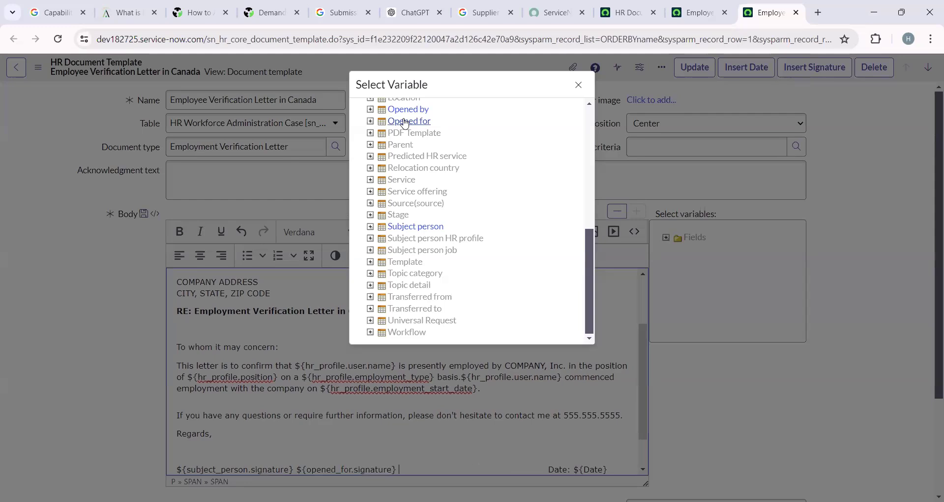
{"action": "scroll", "coordinate": [446, 194], "scroll_direction": "up", "scroll_amount": 1}
{"action": "scroll", "coordinate": [445, 194], "scroll_direction": "up", "scroll_amount": 5}
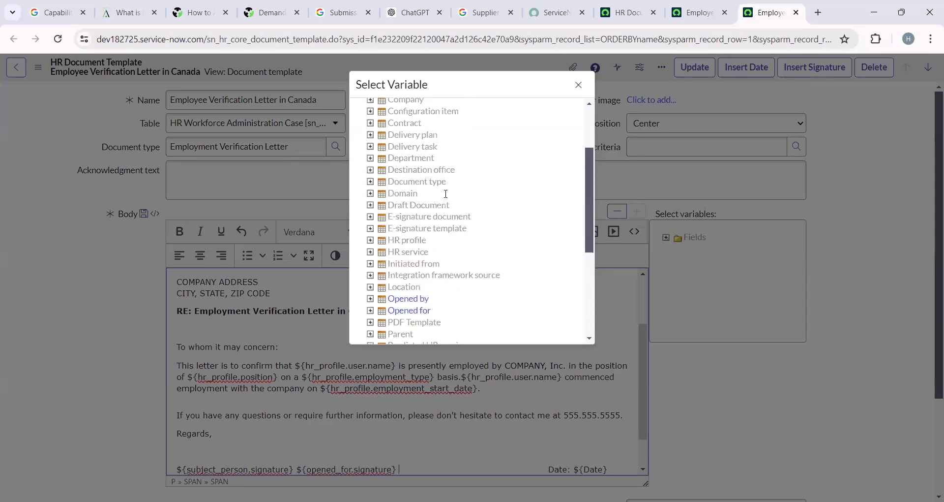
{"action": "left_click", "coordinate": [409, 145]}
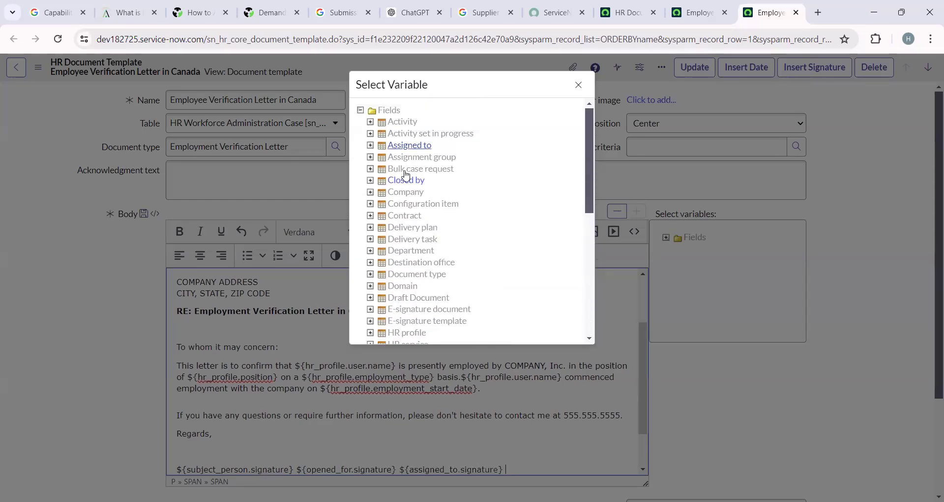
{"action": "scroll", "coordinate": [406, 177], "scroll_direction": "down", "scroll_amount": 3}
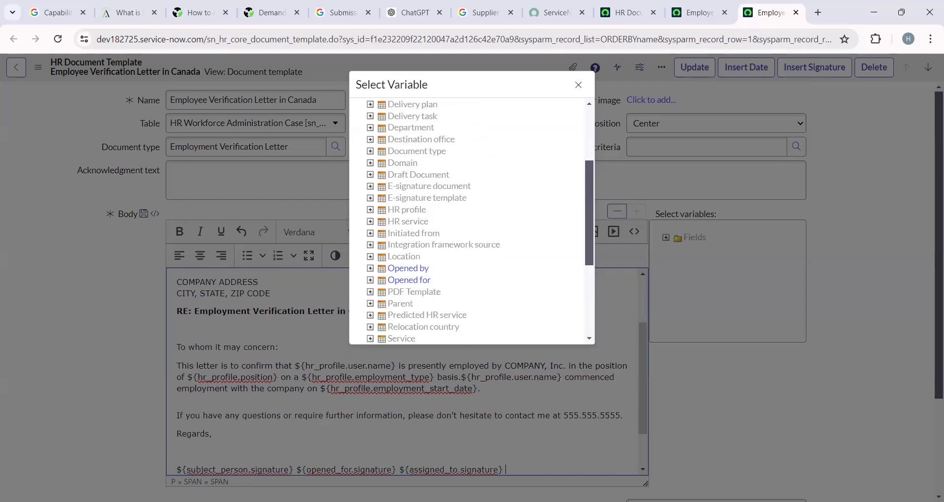
{"action": "left_click", "coordinate": [578, 85]}
{"action": "scroll", "coordinate": [335, 415], "scroll_direction": "down", "scroll_amount": 2}
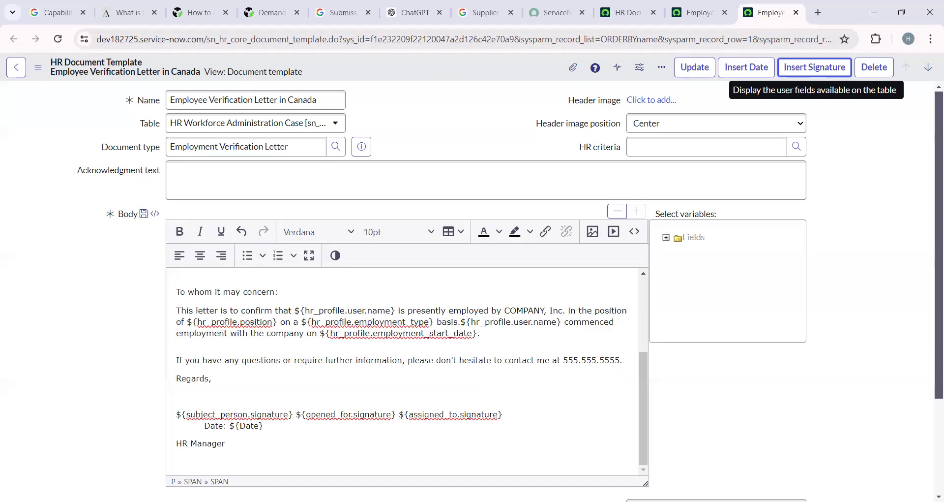
Delete the subject_person and opened_for signatures, keeping ${assigned_to.signature}, and save the template.
{"action": "key", "text": "alt+Tab"}
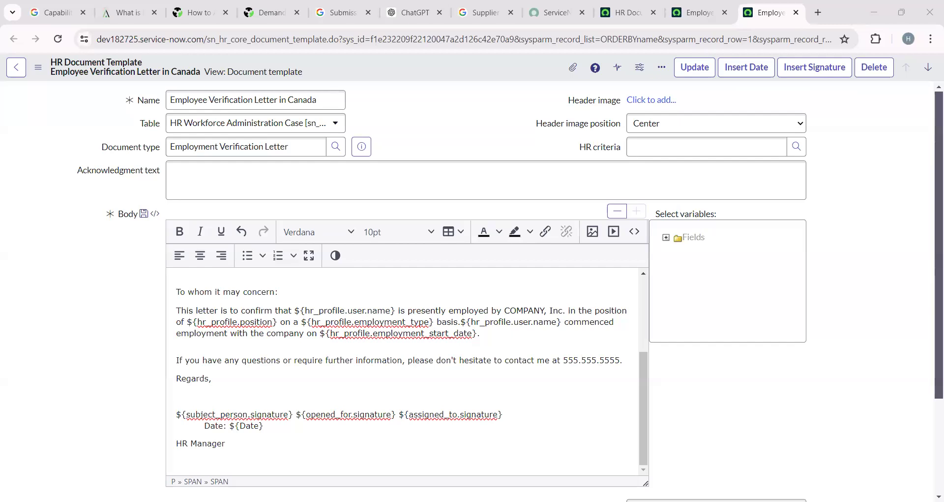
{"action": "left_click", "coordinate": [296, 415]}
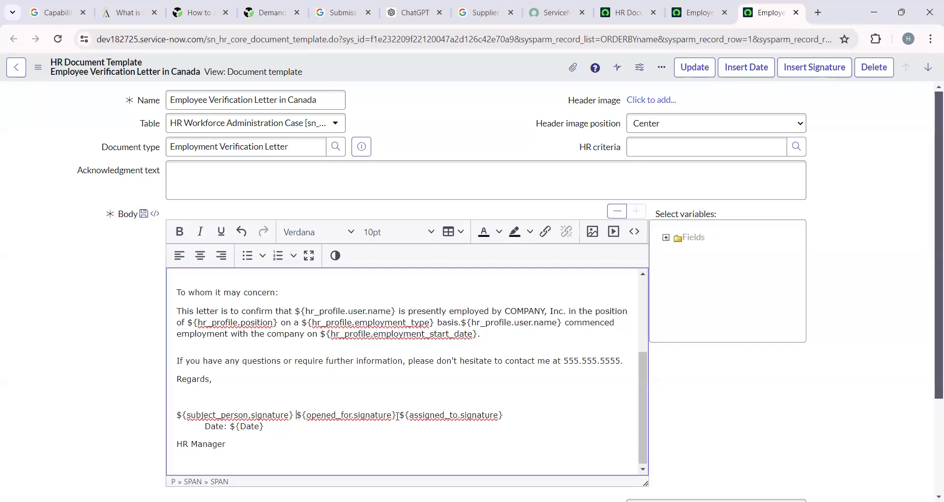
{"action": "mouse_move", "coordinate": [399, 414]}
{"action": "left_mouse_down"}
{"action": "mouse_move", "coordinate": [181, 414]}
{"action": "mouse_move", "coordinate": [174, 441]}
{"action": "left_mouse_up"}
{"action": "key", "text": "BackSpace"}
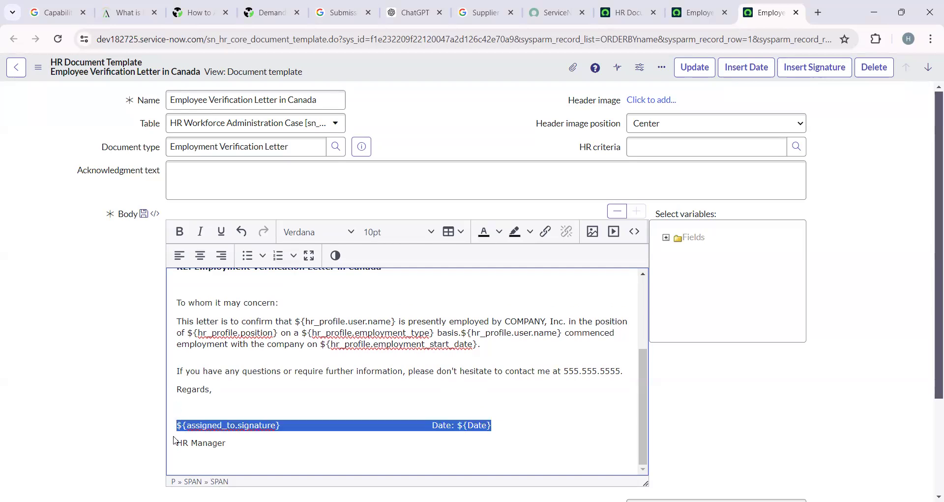
{"action": "left_click", "coordinate": [178, 426]}
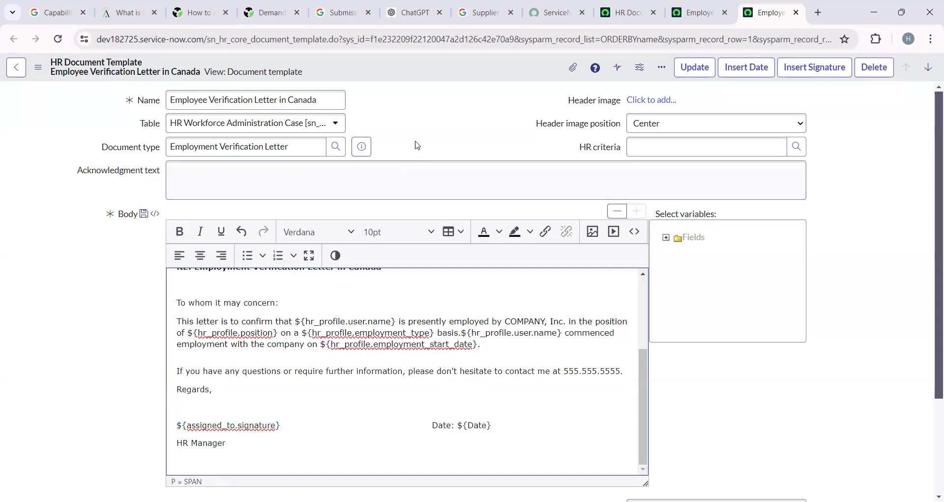
{"action": "right_click", "coordinate": [458, 57]}
{"action": "left_click", "coordinate": [471, 64]}
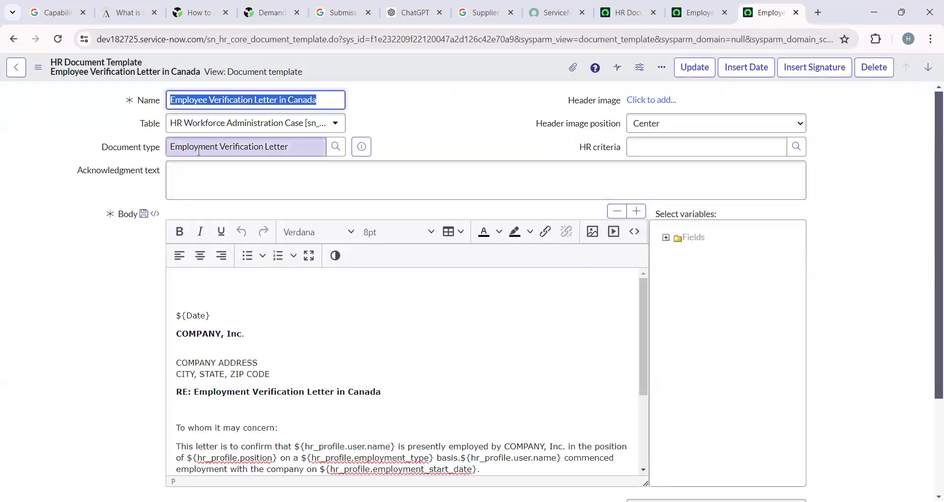
Open the Employment Verification Letter document type record from the Document type preview.
{"action": "left_click", "coordinate": [359, 150]}
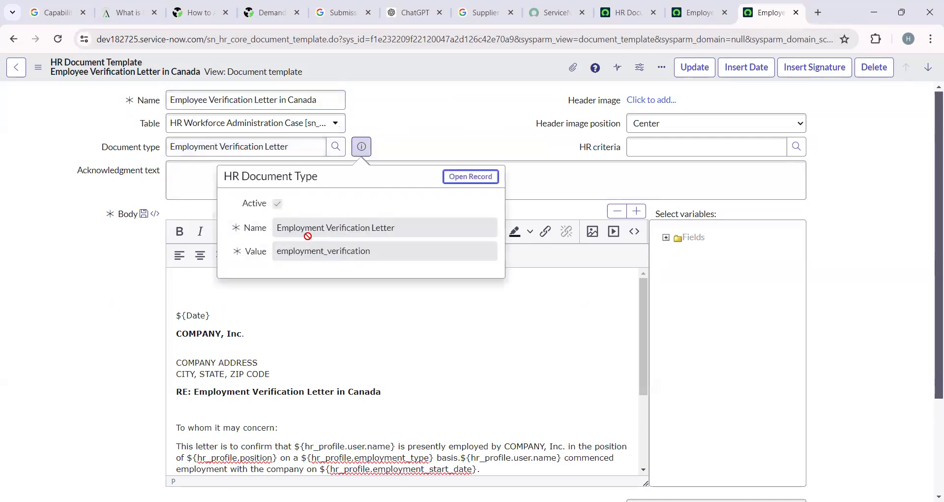
{"action": "left_click", "coordinate": [98, 352]}
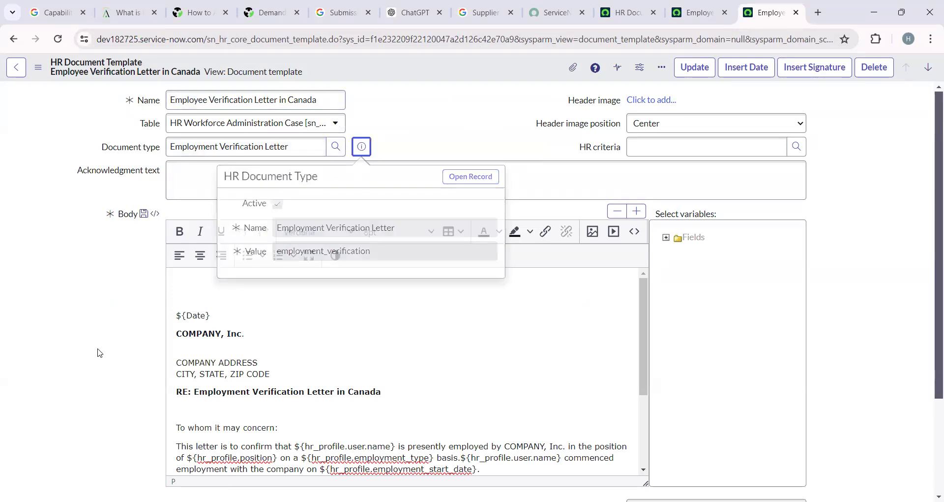
{"action": "scroll", "coordinate": [98, 352], "scroll_direction": "down", "scroll_amount": 3}
{"action": "scroll", "coordinate": [100, 352], "scroll_direction": "up", "scroll_amount": 3}
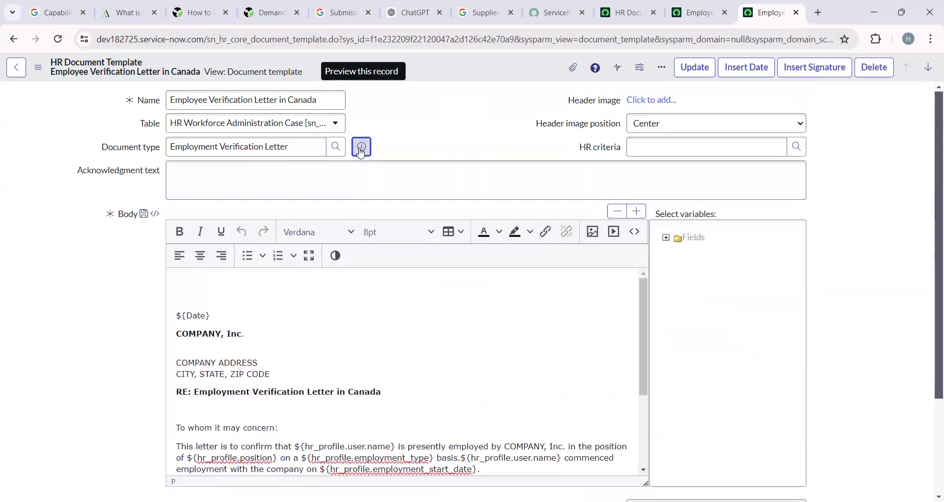
{"action": "left_click", "coordinate": [361, 146]}
{"action": "left_click", "coordinate": [469, 177]}
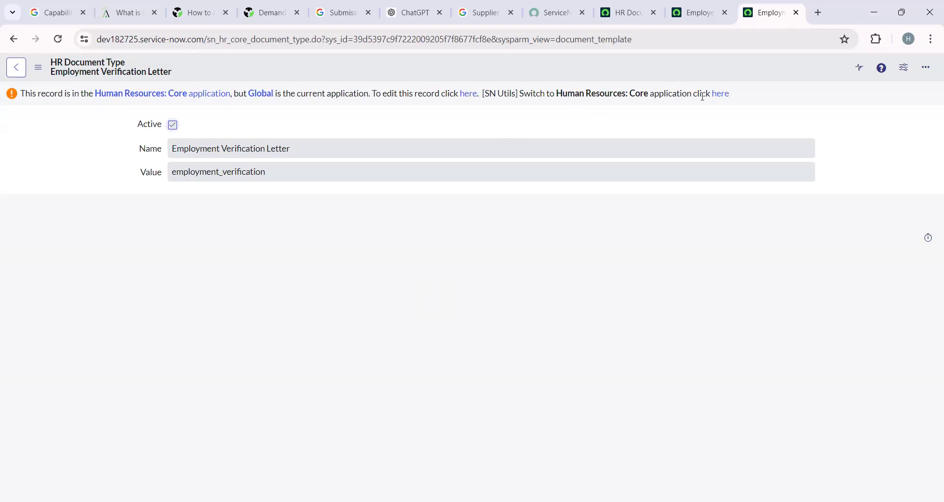
Make the document type record editable, review its name, then return to the templates list.
{"action": "left_click", "coordinate": [721, 94]}
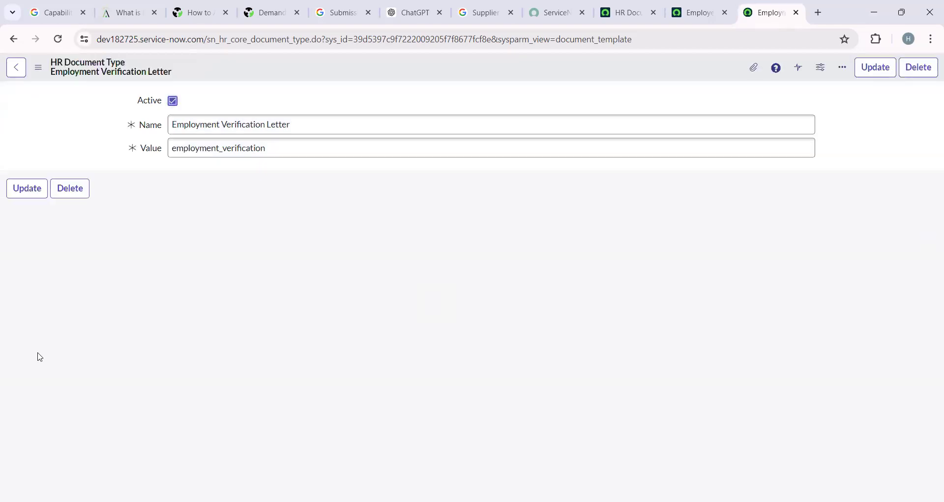
{"action": "left_click_drag", "start_coordinate": [318, 121], "coordinate": [135, 169]}
{"action": "left_click", "coordinate": [221, 286]}
{"action": "left_click", "coordinate": [624, 12]}
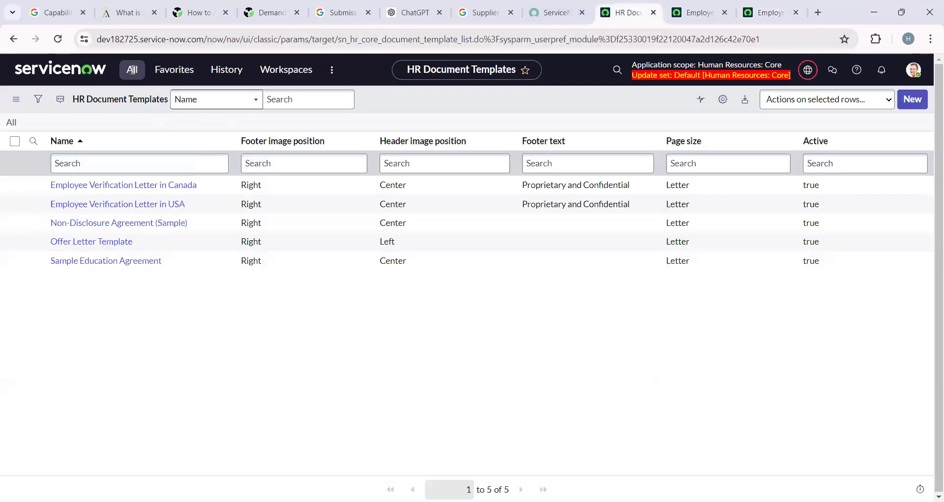
Filter the navigator for 'HR ca' and open HR Case Management > Create New Case.
{"action": "left_click", "coordinate": [132, 69]}
{"action": "key", "text": "BackSpace"}
{"action": "type", "text": "create"}
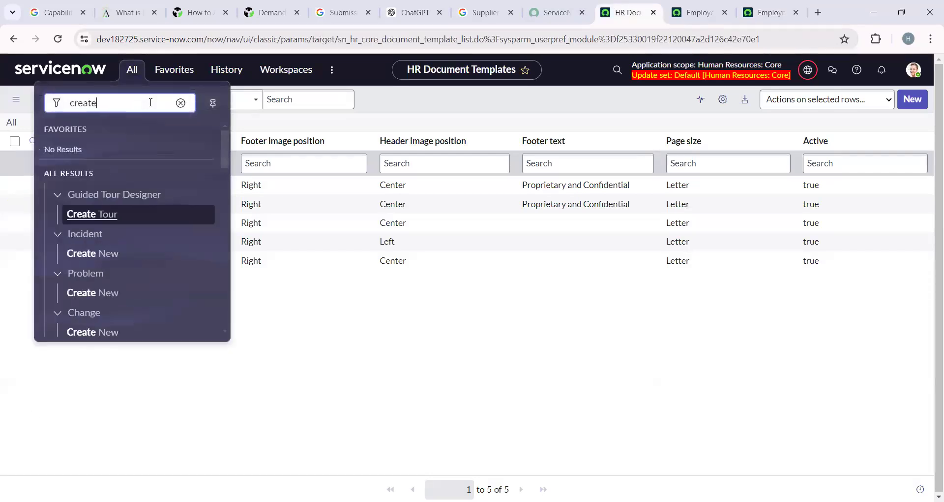
{"action": "type", "text": " ca"}
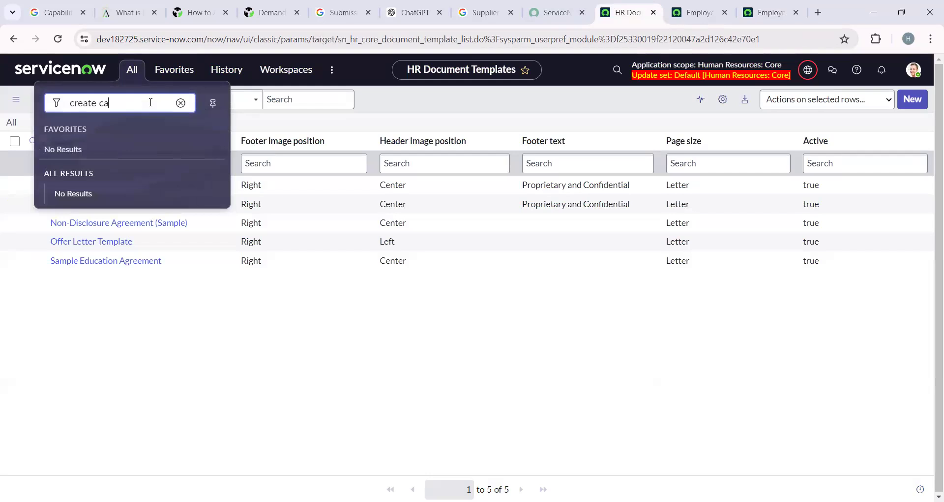
{"action": "left_click", "coordinate": [180, 103]}
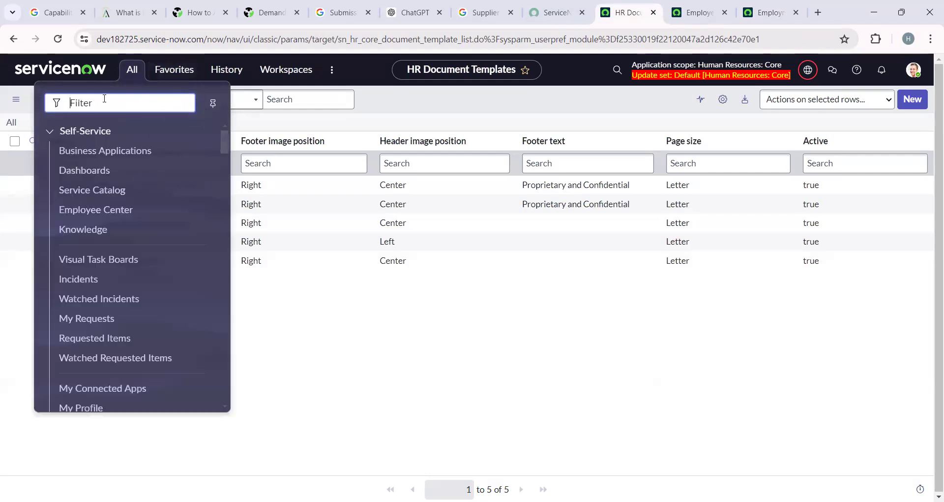
{"action": "type", "text": "HR ca"}
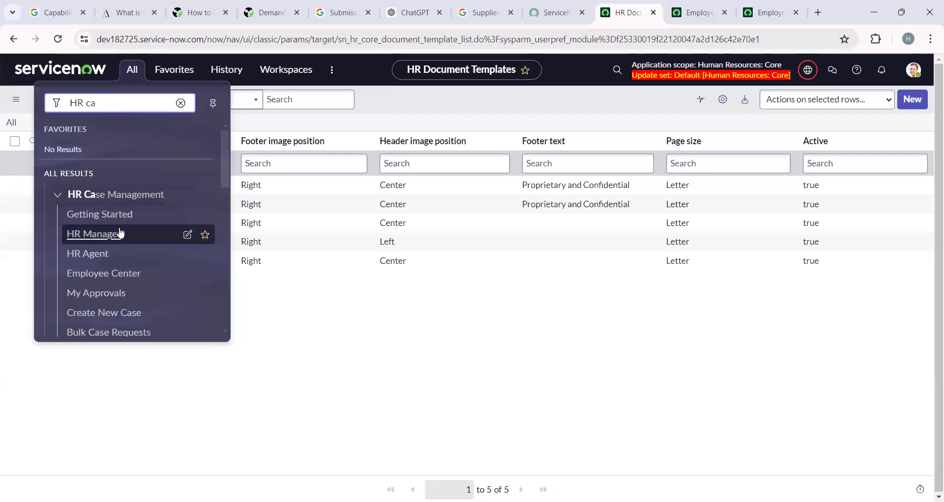
{"action": "scroll", "coordinate": [120, 234], "scroll_direction": "down", "scroll_amount": 3}
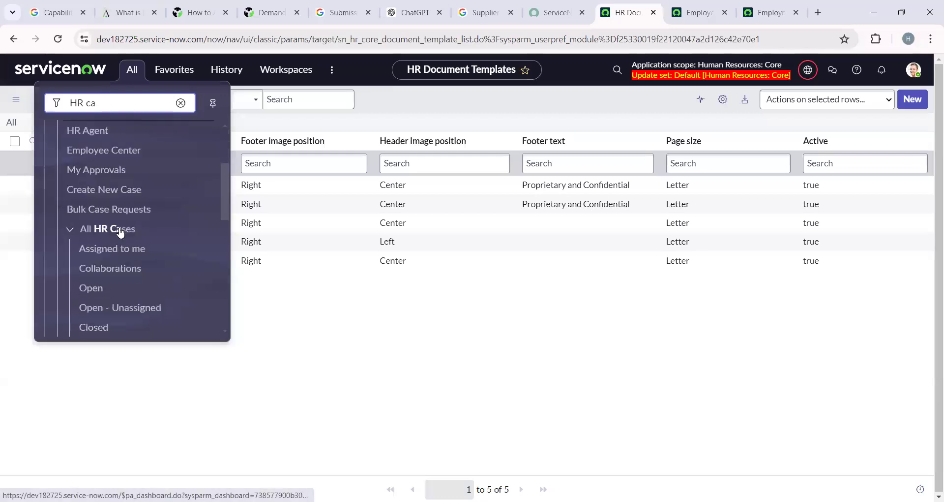
{"action": "left_click", "coordinate": [123, 190]}
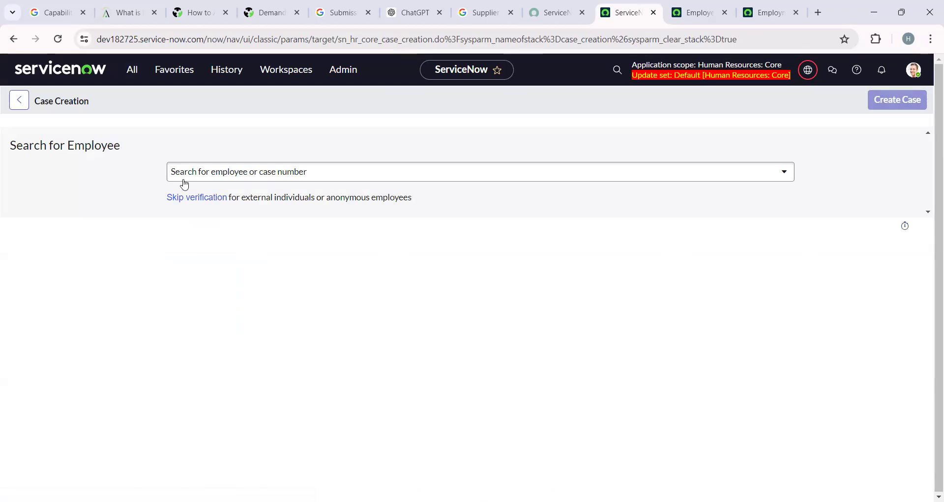
Search for and select the employee the case is for.
{"action": "left_click", "coordinate": [235, 172]}
{"action": "type", "text": "ben"}
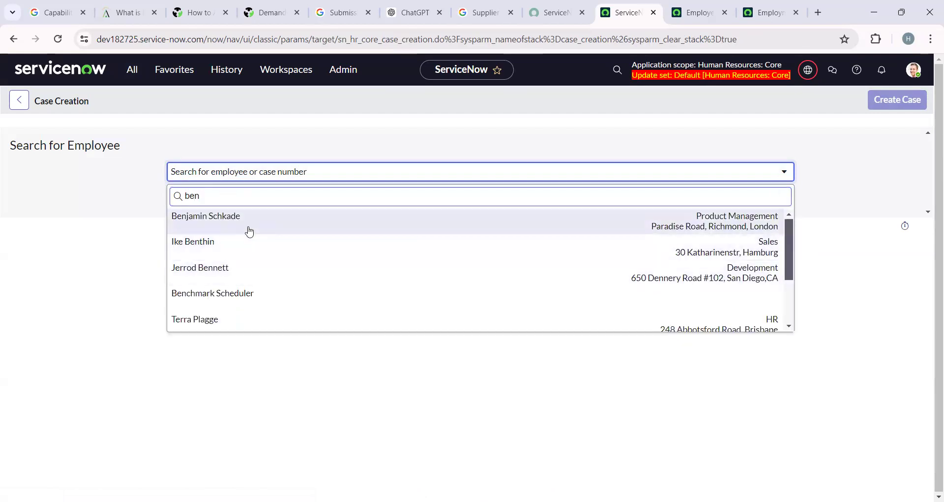
{"action": "left_click", "coordinate": [249, 231]}
{"action": "scroll", "coordinate": [103, 298], "scroll_direction": "down", "scroll_amount": 3}
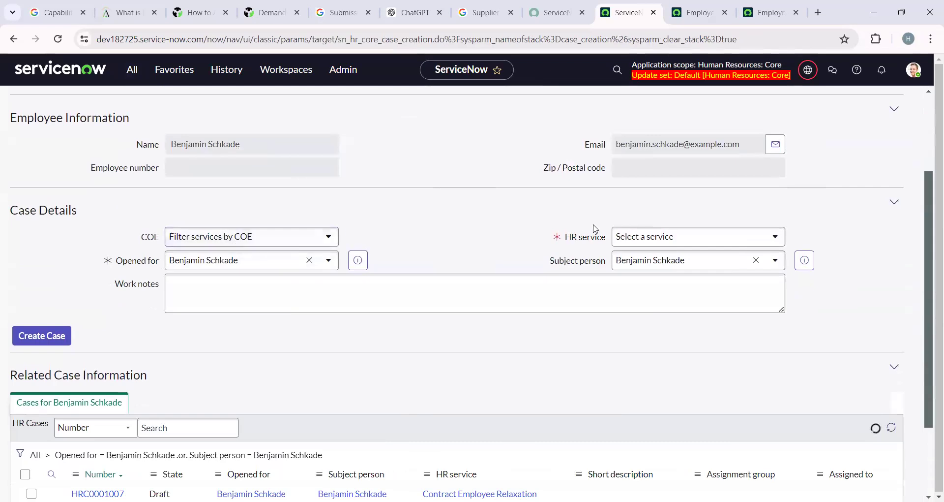
Set the HR service to Employment Verification Letter and create the case.
{"action": "left_click", "coordinate": [685, 242]}
{"action": "scroll", "coordinate": [671, 351], "scroll_direction": "down", "scroll_amount": 1}
{"action": "scroll", "coordinate": [671, 350], "scroll_direction": "down", "scroll_amount": 4}
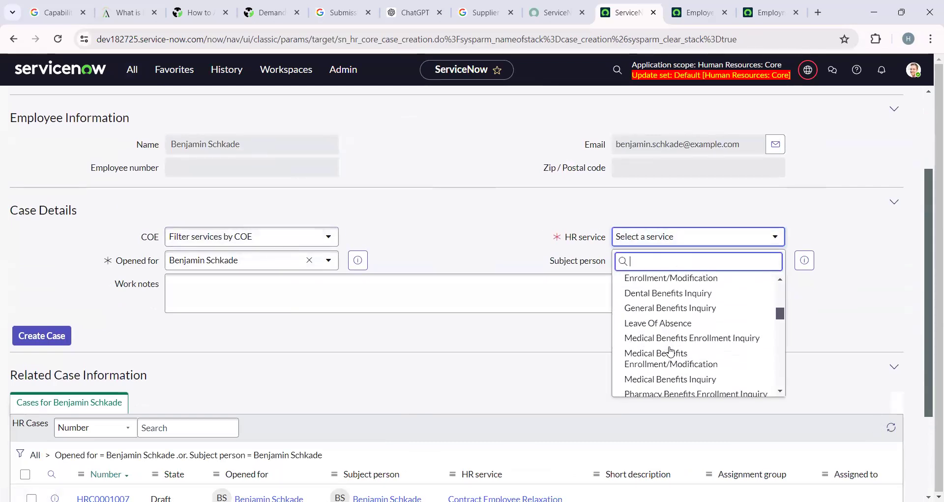
{"action": "scroll", "coordinate": [671, 350], "scroll_direction": "down", "scroll_amount": 2}
{"action": "scroll", "coordinate": [670, 351], "scroll_direction": "down", "scroll_amount": 2}
{"action": "scroll", "coordinate": [670, 350], "scroll_direction": "down", "scroll_amount": 1}
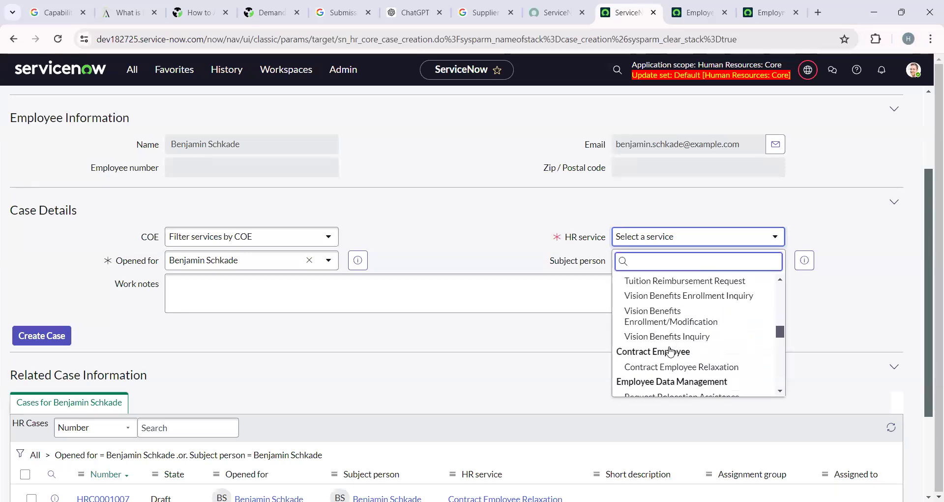
{"action": "scroll", "coordinate": [671, 350], "scroll_direction": "down", "scroll_amount": 3}
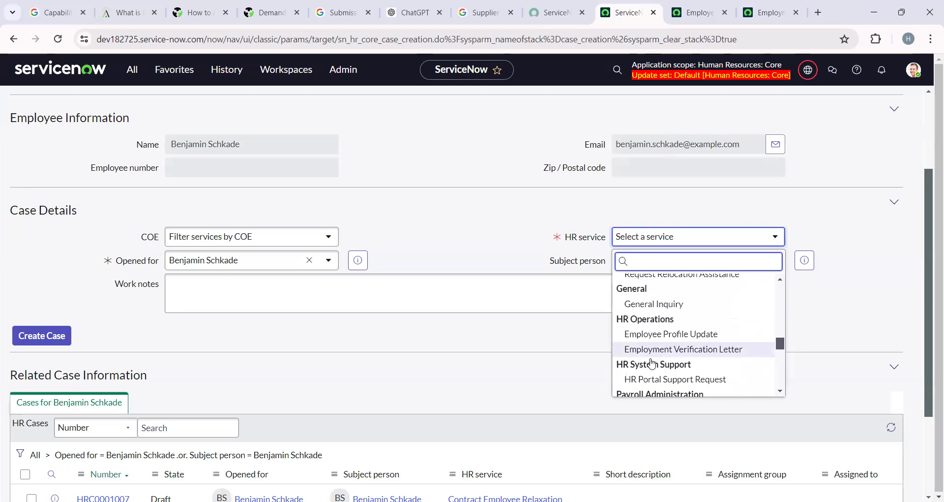
{"action": "left_click", "coordinate": [684, 349]}
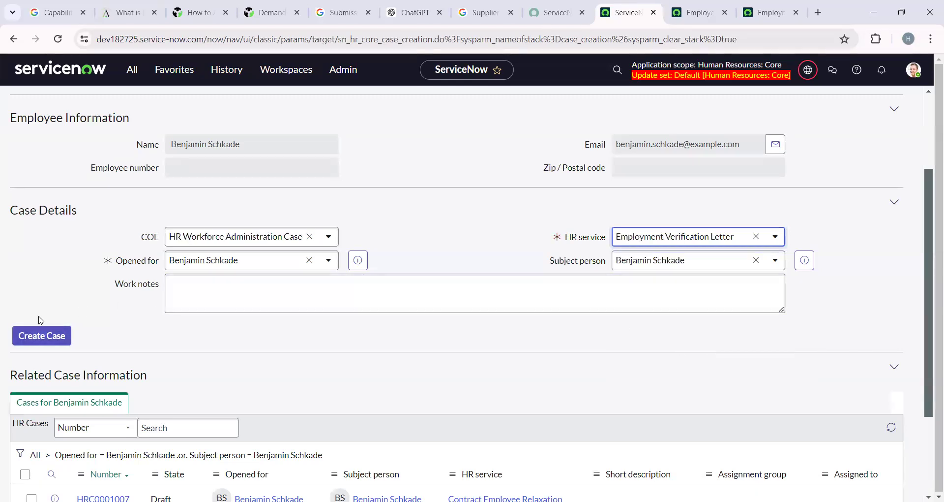
{"action": "left_click", "coordinate": [43, 336]}
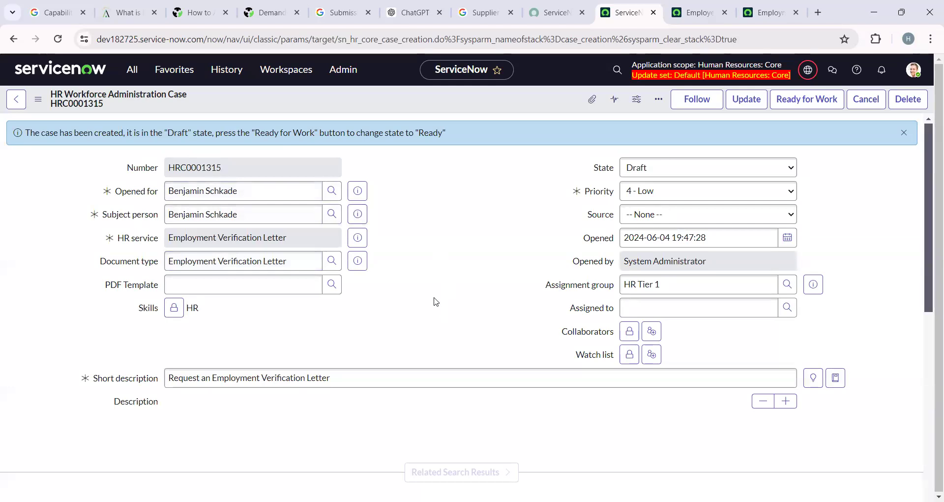
{"action": "scroll", "coordinate": [436, 301], "scroll_direction": "down", "scroll_amount": 9}
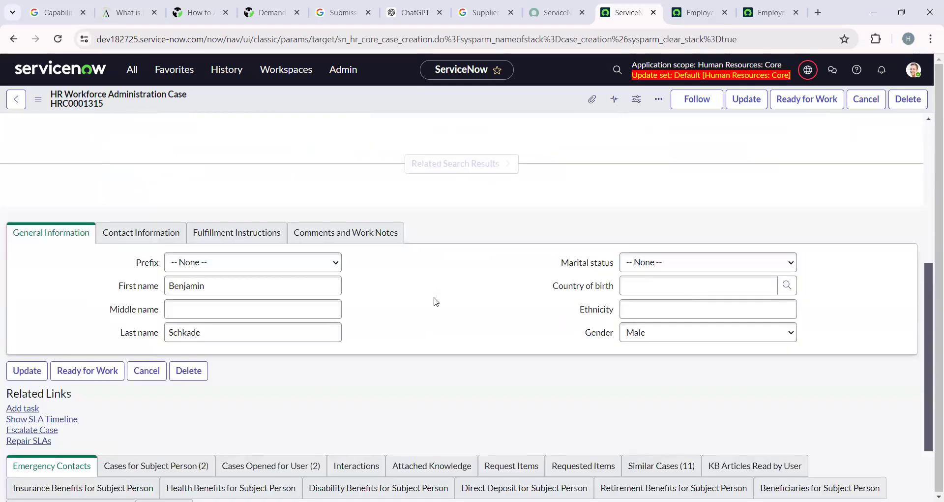
{"action": "scroll", "coordinate": [436, 301], "scroll_direction": "down", "scroll_amount": 4}
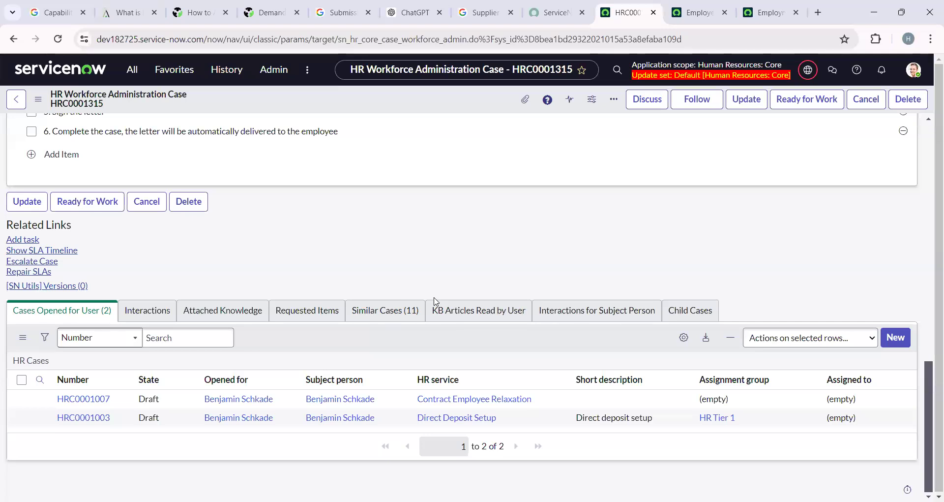
{"action": "scroll", "coordinate": [436, 301], "scroll_direction": "up", "scroll_amount": 15}
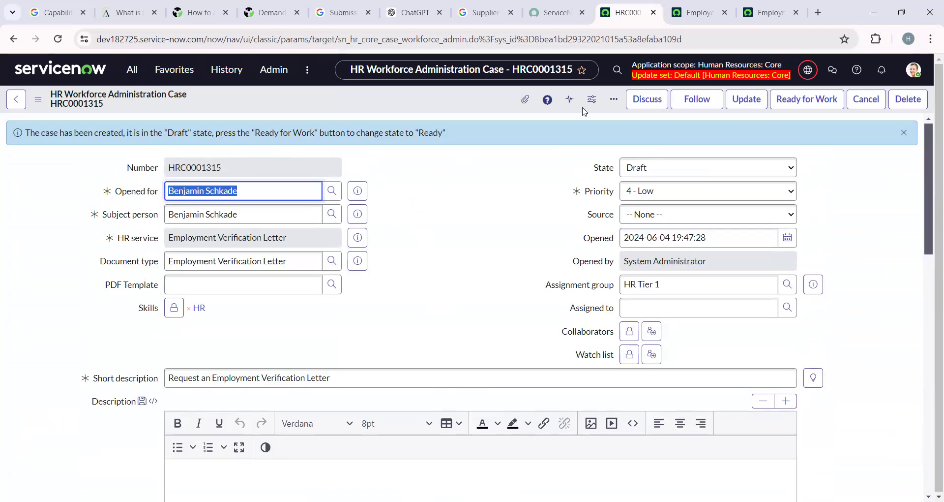
{"action": "left_click", "coordinate": [812, 101]}
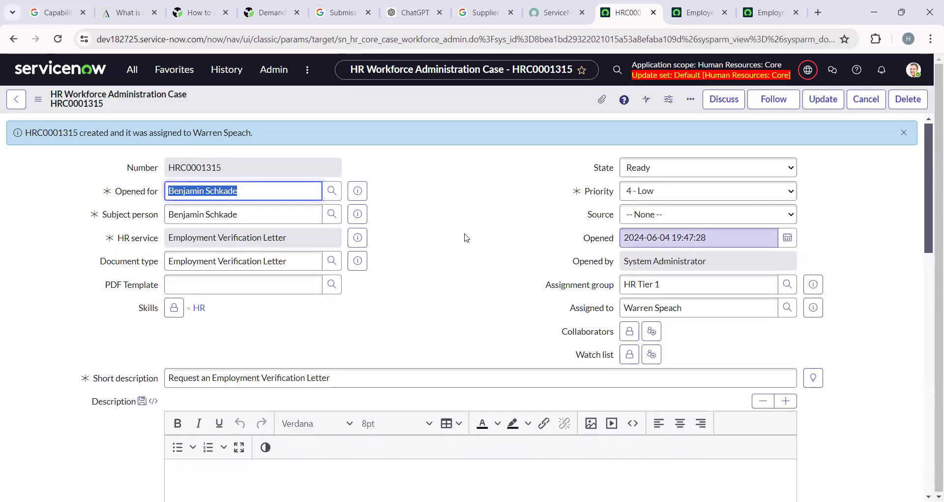
{"action": "left_click_drag", "start_coordinate": [31, 132], "coordinate": [273, 134]}
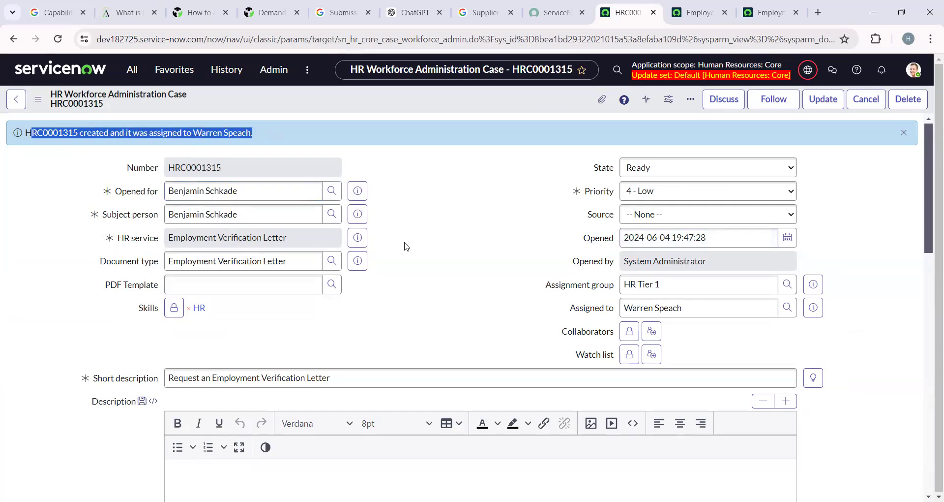
{"action": "scroll", "coordinate": [420, 270], "scroll_direction": "down", "scroll_amount": 8}
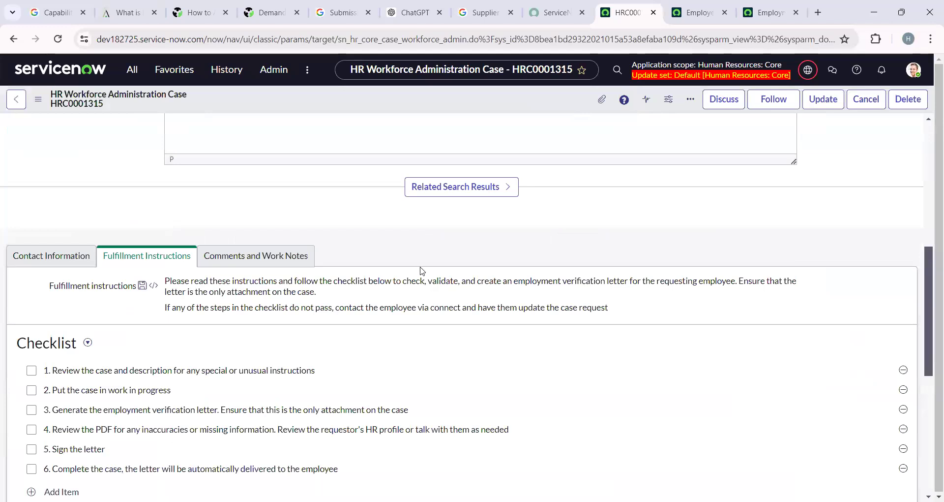
{"action": "scroll", "coordinate": [420, 270], "scroll_direction": "down", "scroll_amount": 7}
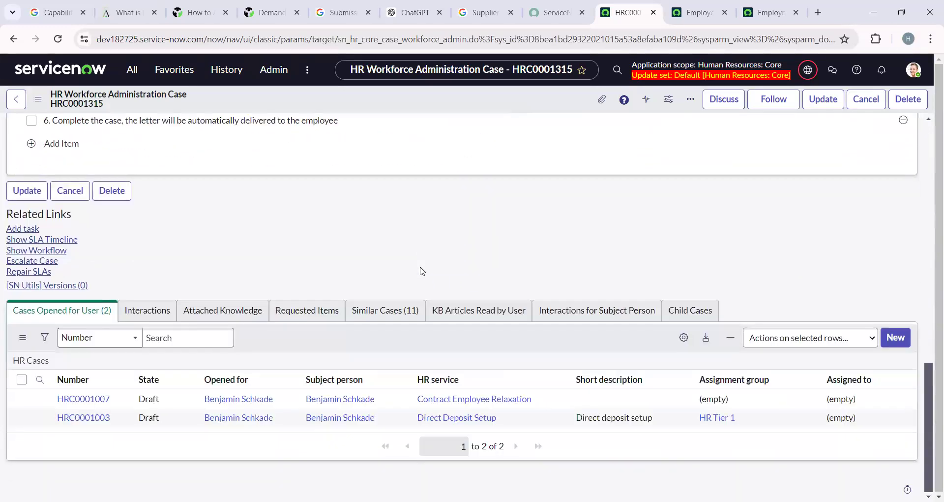
{"action": "scroll", "coordinate": [348, 265], "scroll_direction": "up", "scroll_amount": 7}
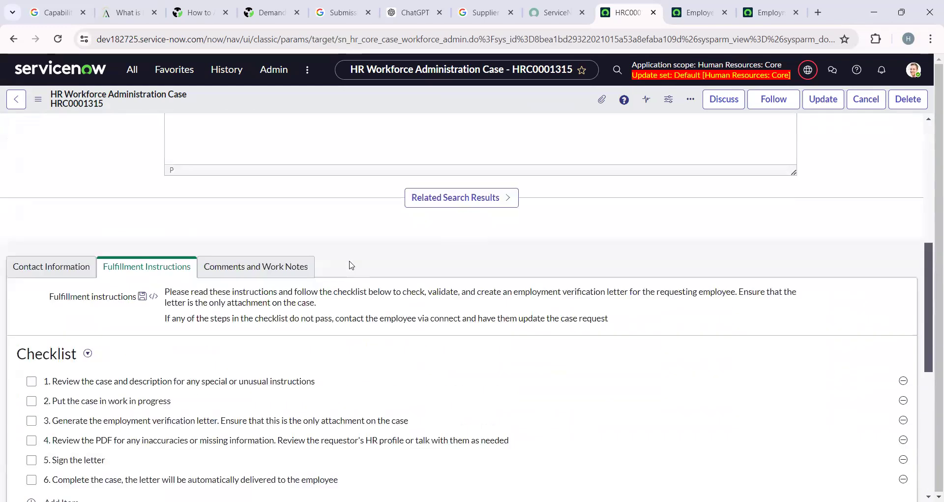
{"action": "scroll", "coordinate": [352, 265], "scroll_direction": "up", "scroll_amount": 8}
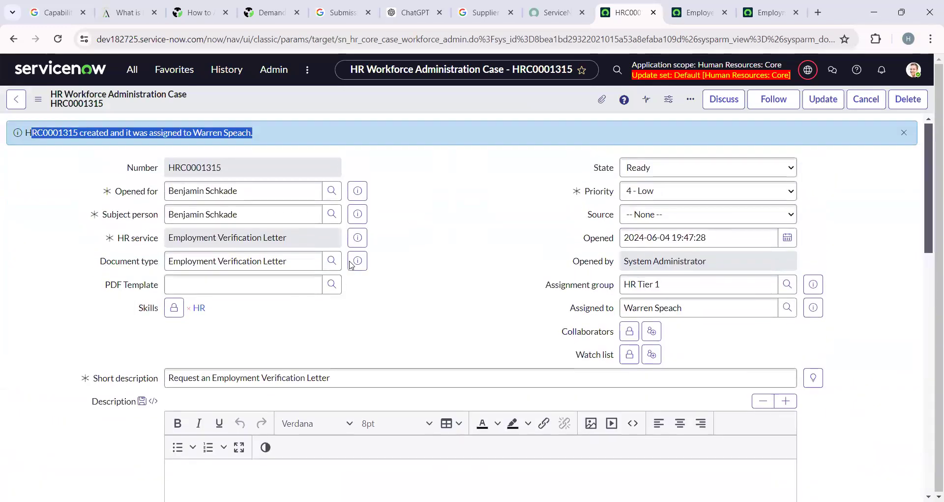
{"action": "left_click", "coordinate": [709, 306]}
{"action": "key", "text": "ctrl+a"}
{"action": "key", "text": "ctrl+c"}
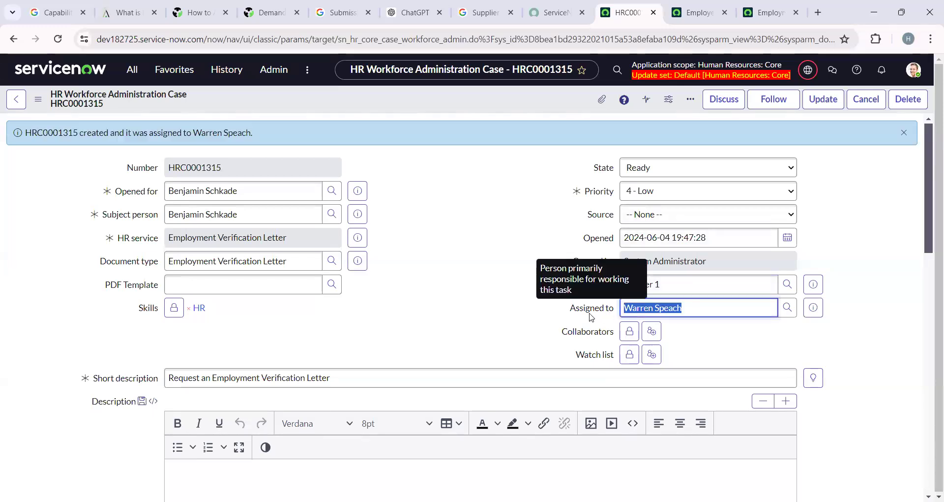
{"action": "left_click", "coordinate": [503, 289]}
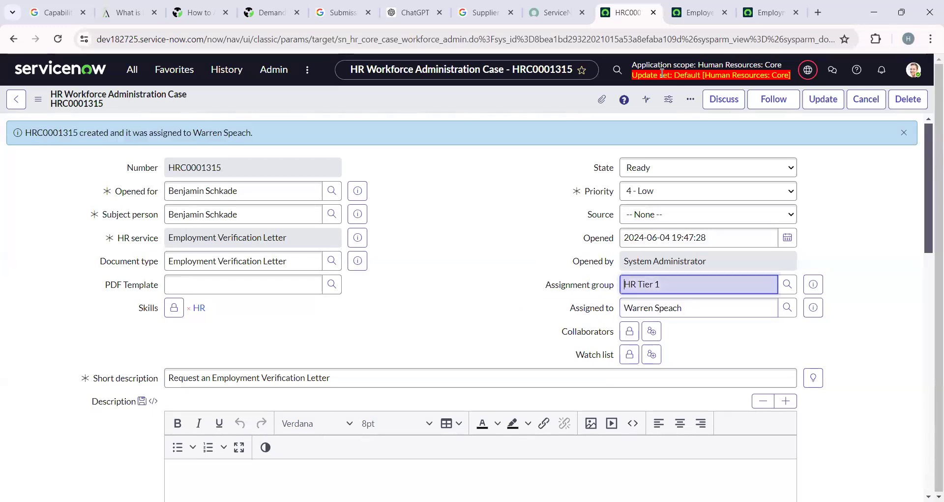
{"action": "left_click", "coordinate": [913, 71]}
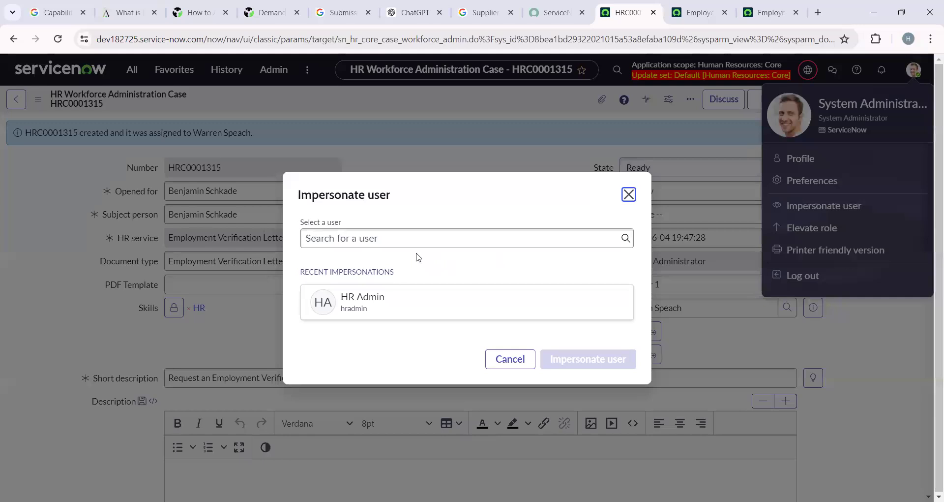
Impersonate case HRC0001315's assigned agent by pasting their name, then dismiss the welcome tour.
{"action": "left_click", "coordinate": [415, 236]}
{"action": "key", "text": "ctrl+v"}
{"action": "left_click", "coordinate": [400, 273]}
{"action": "left_click", "coordinate": [595, 383]}
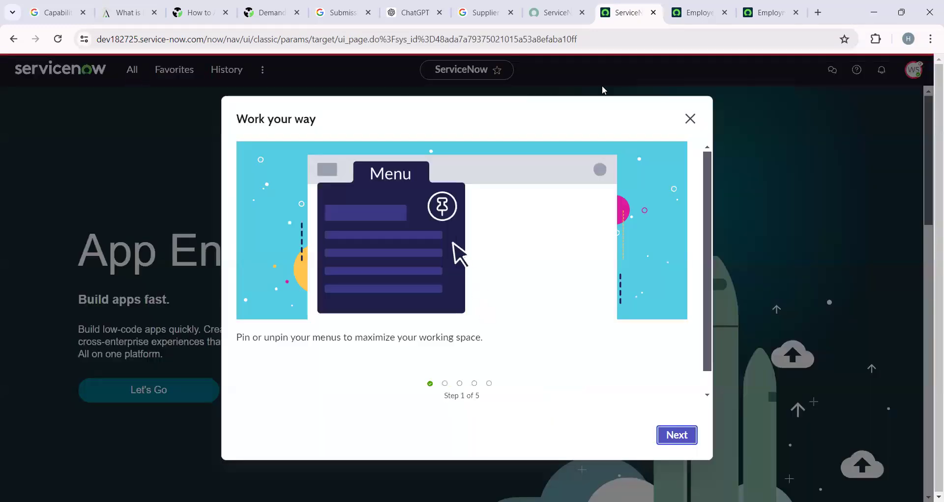
{"action": "left_click", "coordinate": [690, 119]}
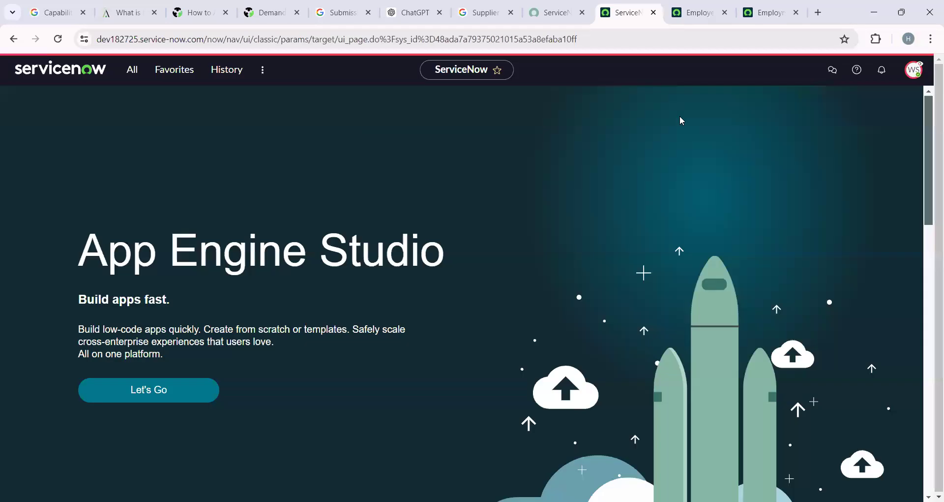
Open All HR Cases via 'hr ca', sort by Number, and open case HRC0001315.
{"action": "left_click", "coordinate": [134, 73]}
{"action": "type", "text": "h"}
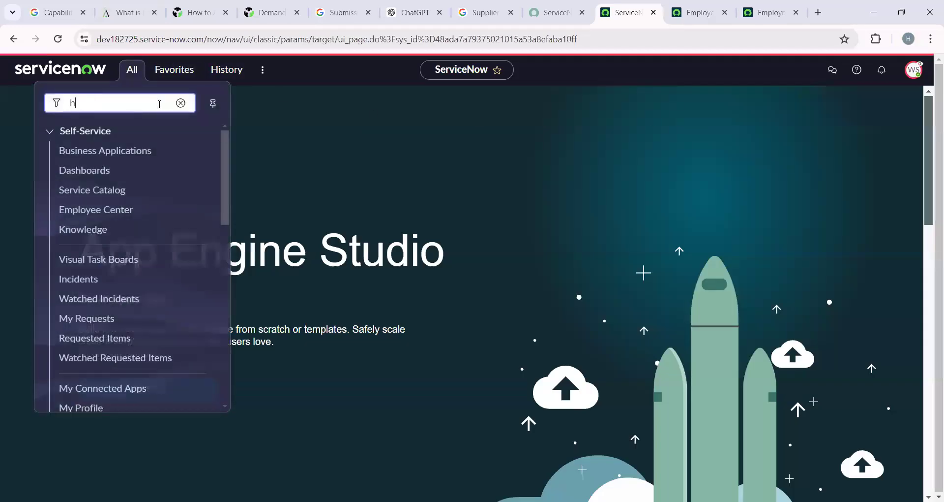
{"action": "type", "text": "r ca"}
{"action": "scroll", "coordinate": [147, 221], "scroll_direction": "down", "scroll_amount": 3}
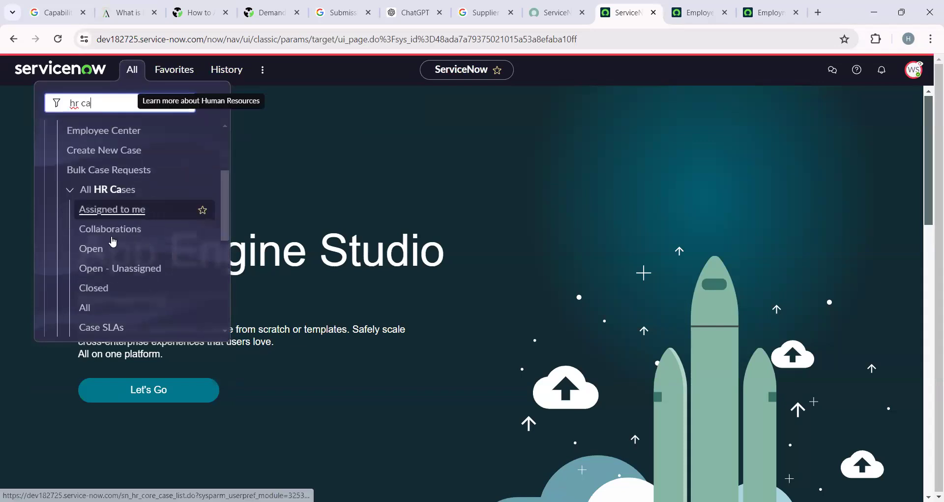
{"action": "left_click", "coordinate": [87, 307]}
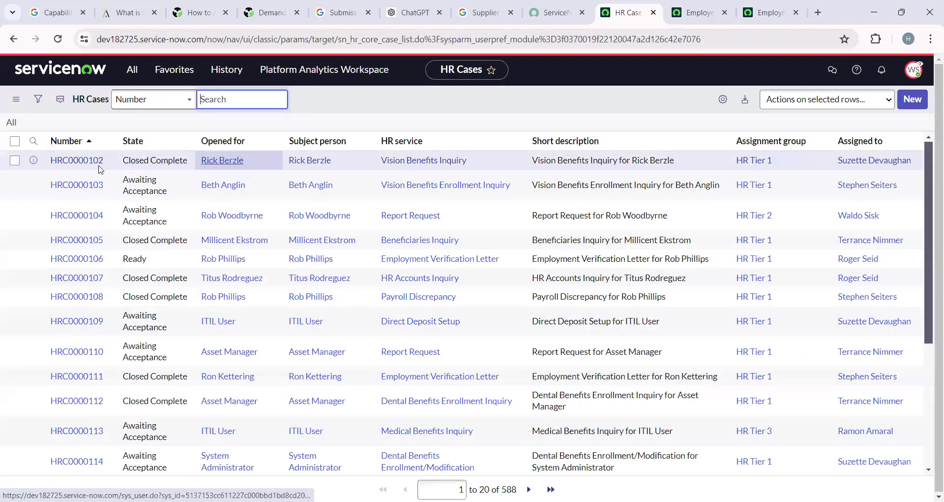
{"action": "left_click", "coordinate": [77, 142]}
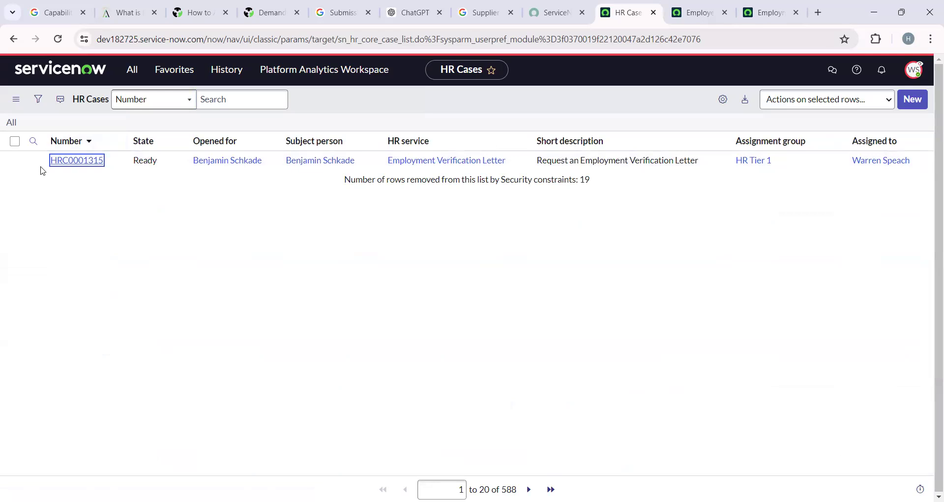
{"action": "left_click", "coordinate": [68, 169]}
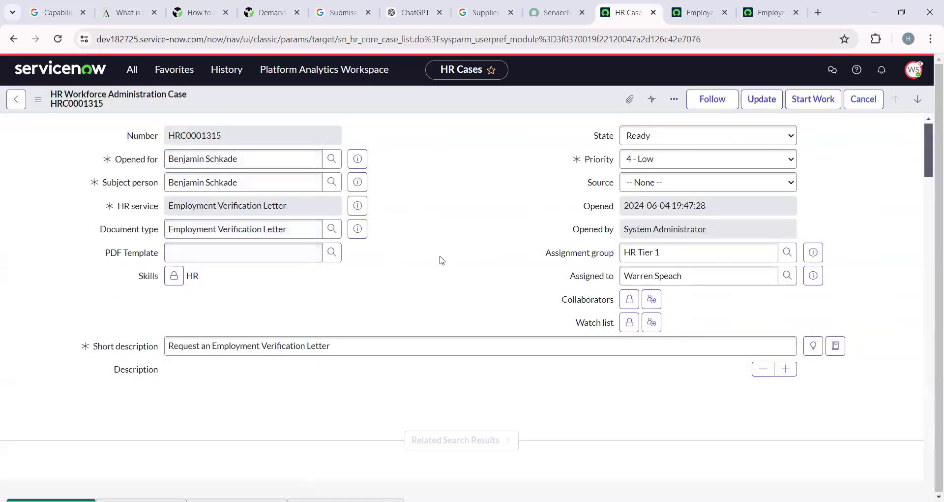
Scroll through case HRC0001315's form and start work so it moves to Work in Progress.
{"action": "scroll", "coordinate": [444, 290], "scroll_direction": "down", "scroll_amount": 3}
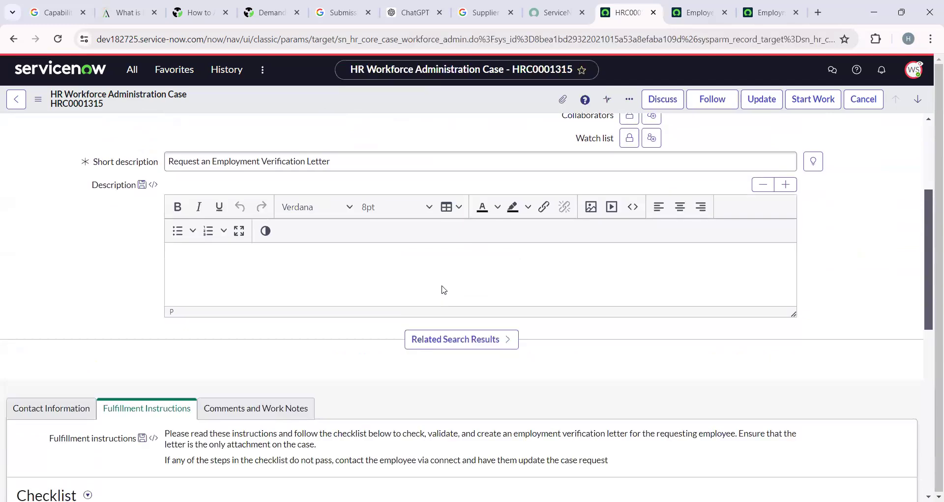
{"action": "scroll", "coordinate": [443, 289], "scroll_direction": "down", "scroll_amount": 4}
{"action": "scroll", "coordinate": [442, 287], "scroll_direction": "down", "scroll_amount": 3}
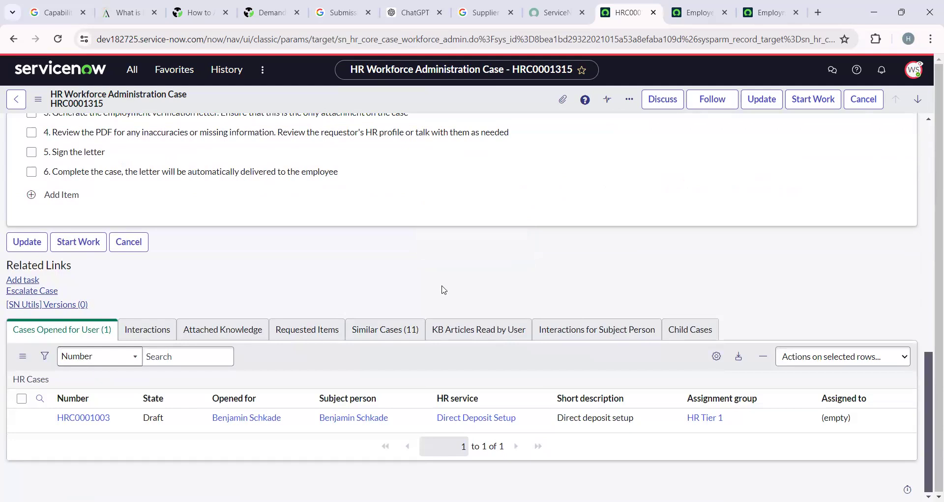
{"action": "scroll", "coordinate": [443, 289], "scroll_direction": "up", "scroll_amount": 10}
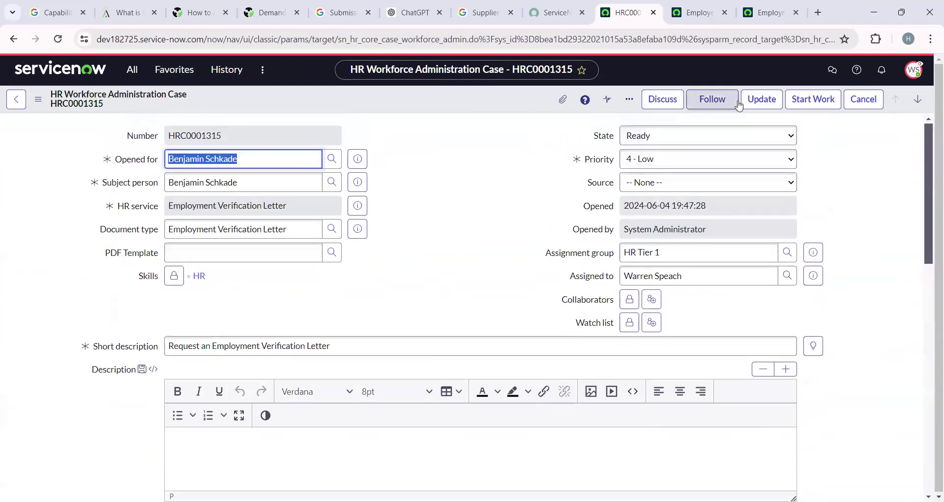
{"action": "left_click", "coordinate": [818, 107]}
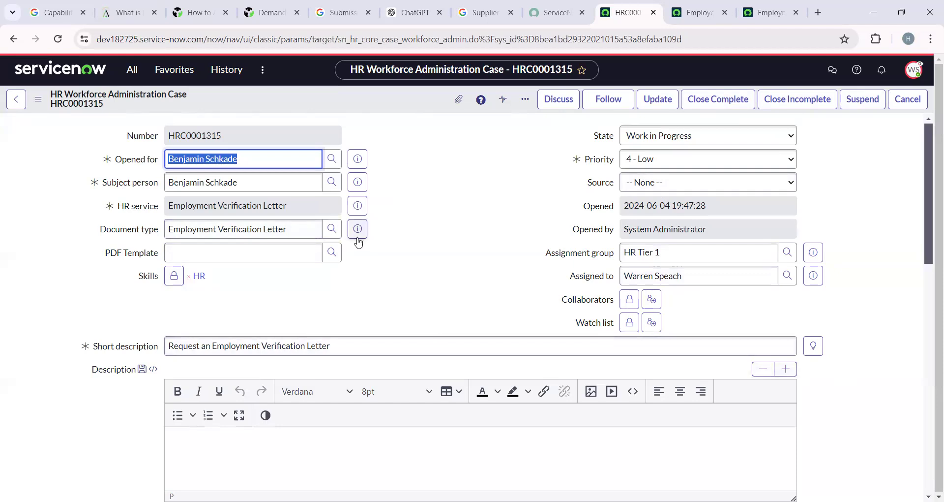
Show case HRC0001315's Comments and Work Notes with its Activities stream.
{"action": "scroll", "coordinate": [358, 323], "scroll_direction": "down", "scroll_amount": 8}
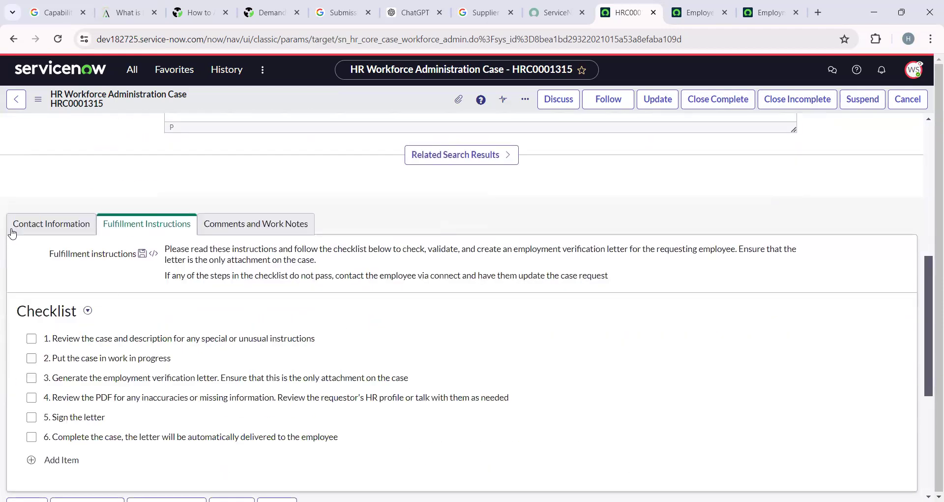
{"action": "left_click", "coordinate": [52, 226]}
{"action": "left_click", "coordinate": [255, 224]}
{"action": "scroll", "coordinate": [136, 381], "scroll_direction": "down", "scroll_amount": 10}
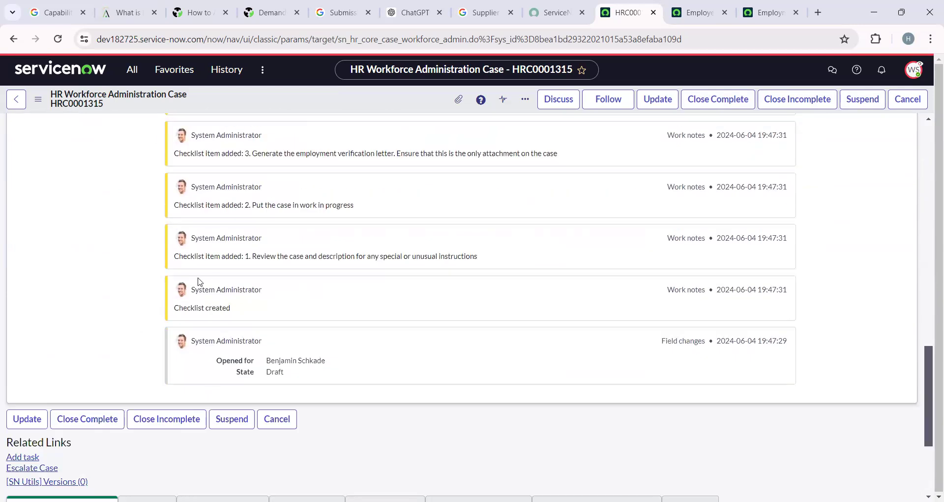
Highlight the first and third checklist entries in the Activities stream.
{"action": "left_click_drag", "start_coordinate": [255, 256], "coordinate": [333, 296]}
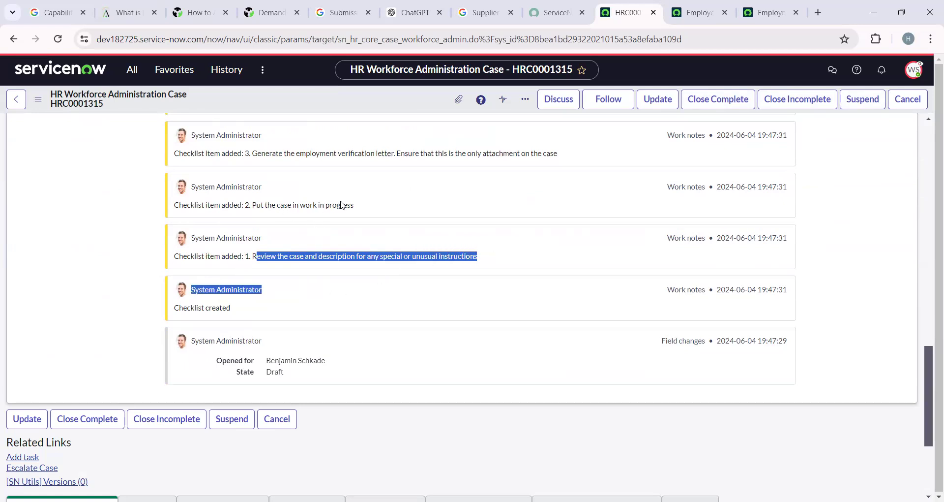
{"action": "scroll", "coordinate": [342, 205], "scroll_direction": "up", "scroll_amount": 1}
{"action": "left_click_drag", "start_coordinate": [266, 217], "coordinate": [568, 224]}
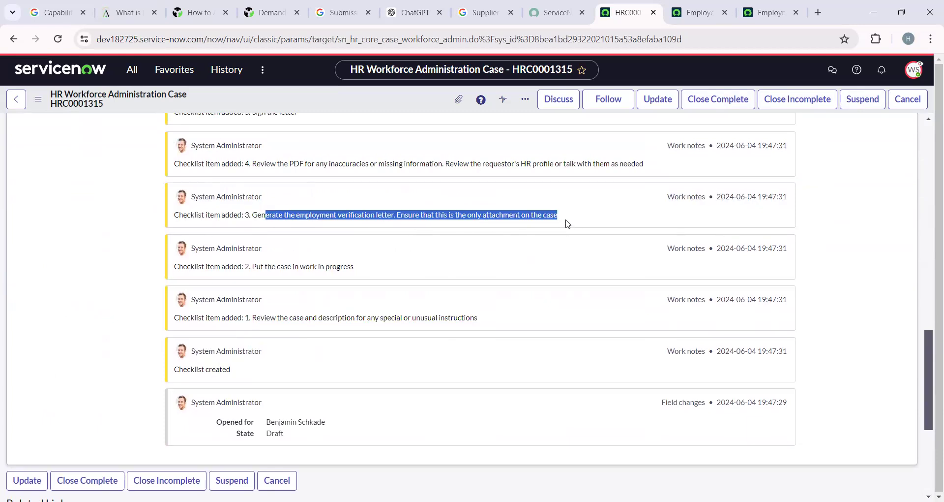
{"action": "scroll", "coordinate": [462, 265], "scroll_direction": "up", "scroll_amount": 2}
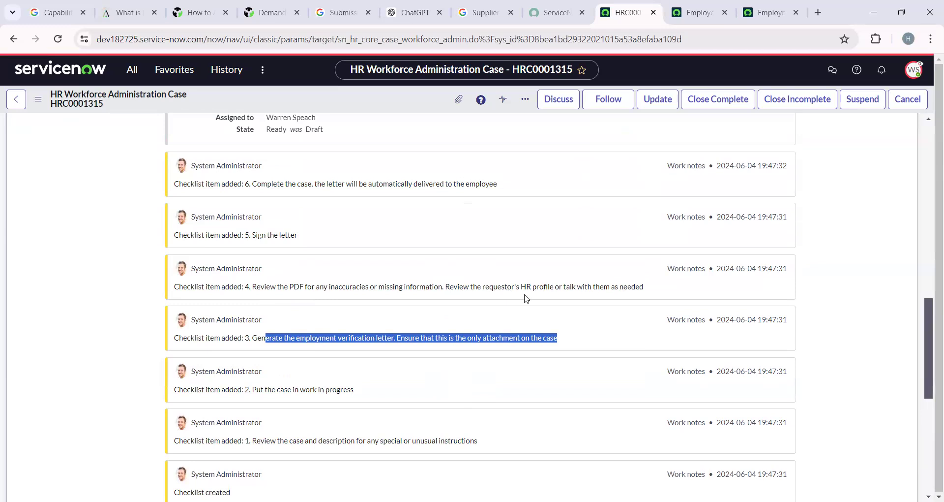
Highlight the sixth checklist entry, clear the highlight, and show the fulfillment instructions and checklist.
{"action": "scroll", "coordinate": [143, 290], "scroll_direction": "down", "scroll_amount": 6}
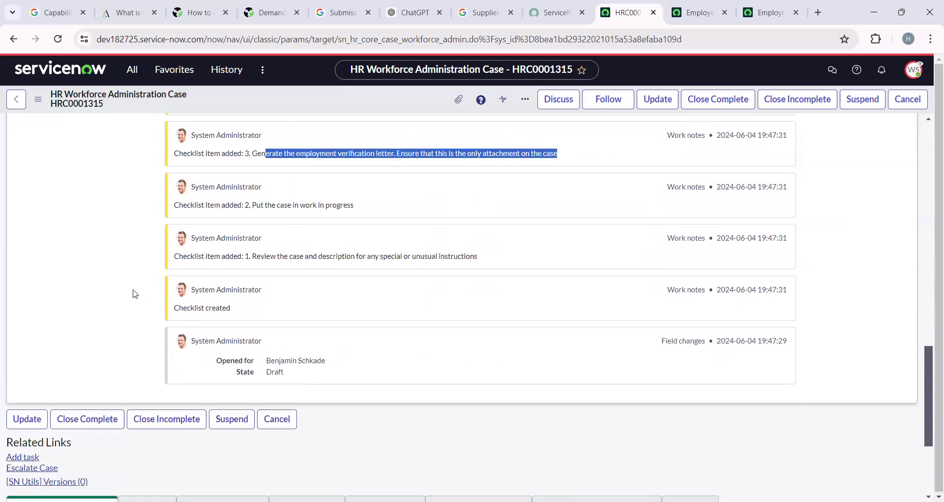
{"action": "scroll", "coordinate": [140, 302], "scroll_direction": "up", "scroll_amount": 5}
{"action": "scroll", "coordinate": [227, 296], "scroll_direction": "up", "scroll_amount": 4}
{"action": "left_click_drag", "start_coordinate": [251, 367], "coordinate": [298, 367]}
{"action": "left_click_drag", "start_coordinate": [265, 320], "coordinate": [507, 327]}
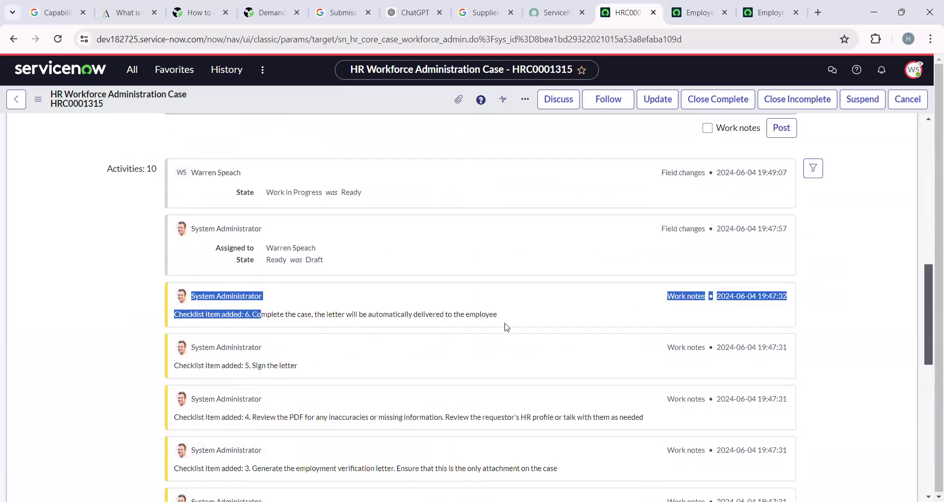
{"action": "left_click", "coordinate": [45, 306]}
{"action": "scroll", "coordinate": [93, 342], "scroll_direction": "up", "scroll_amount": 5}
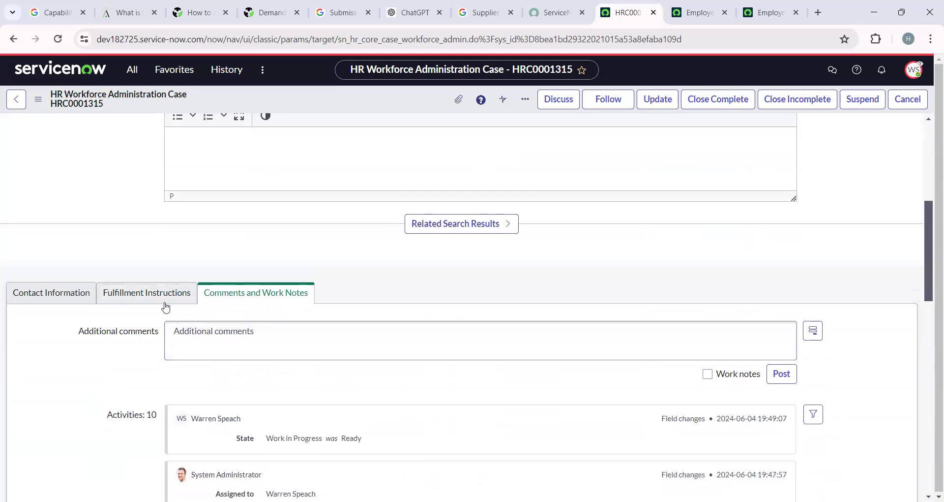
{"action": "left_click", "coordinate": [114, 302]}
Tick checklist item 1 (review the case) and item 2 (case in progress).
{"action": "scroll", "coordinate": [106, 293], "scroll_direction": "down", "scroll_amount": 3}
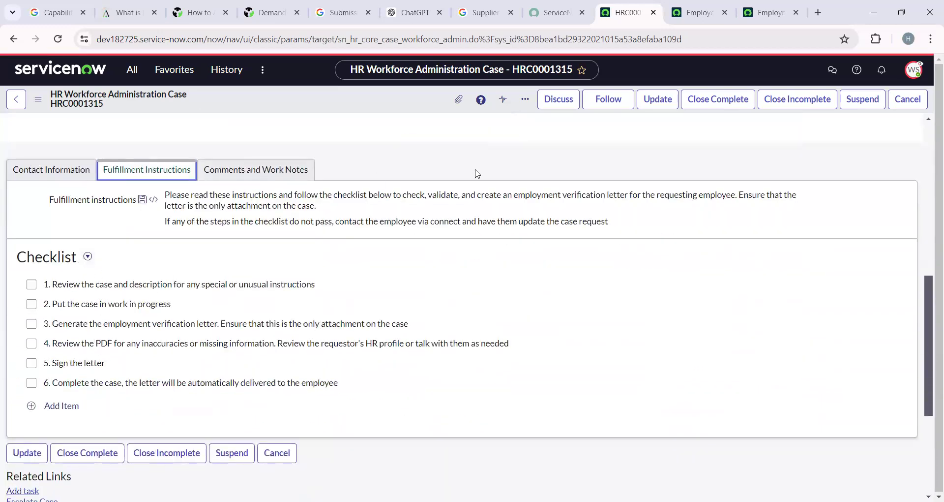
{"action": "left_click", "coordinate": [32, 283]}
{"action": "left_click", "coordinate": [32, 304]}
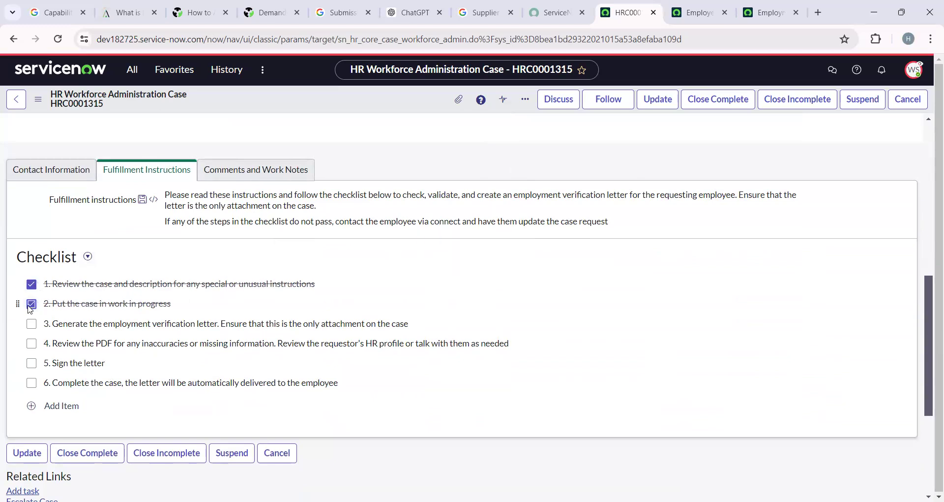
{"action": "scroll", "coordinate": [167, 324], "scroll_direction": "down", "scroll_amount": 4}
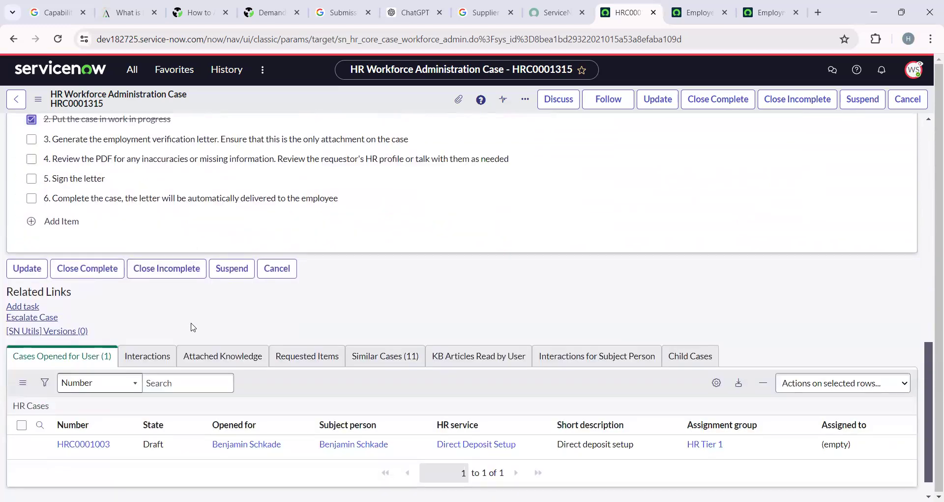
{"action": "scroll", "coordinate": [196, 359], "scroll_direction": "up", "scroll_amount": 12}
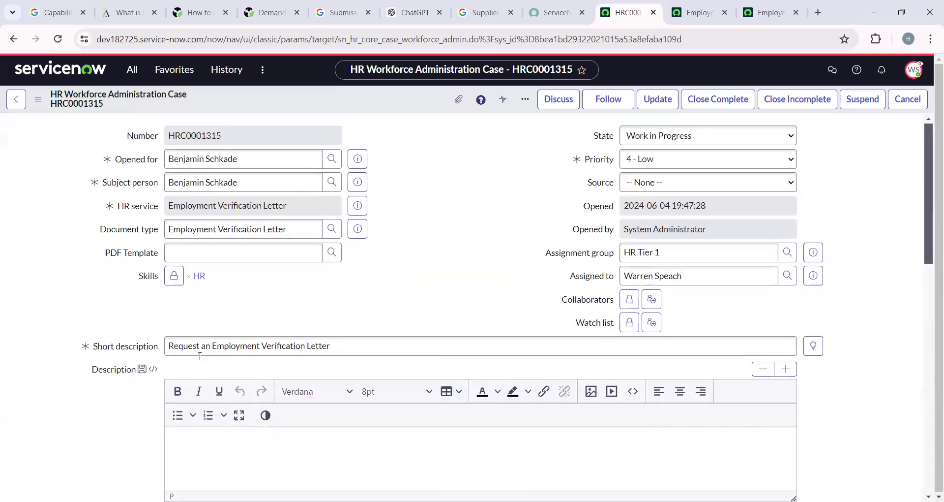
Preview the Employment Verification Letter document type record, then go back to the HR case.
{"action": "left_click", "coordinate": [357, 229]}
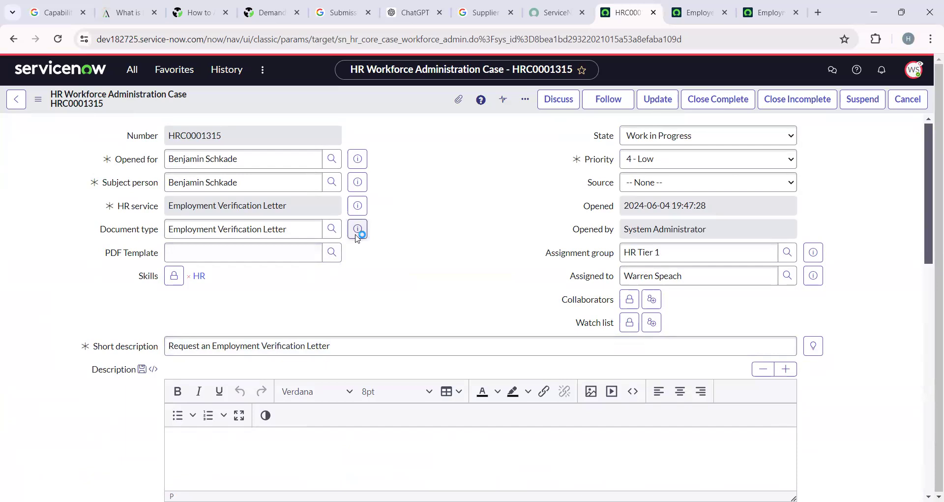
{"action": "left_click", "coordinate": [466, 258]}
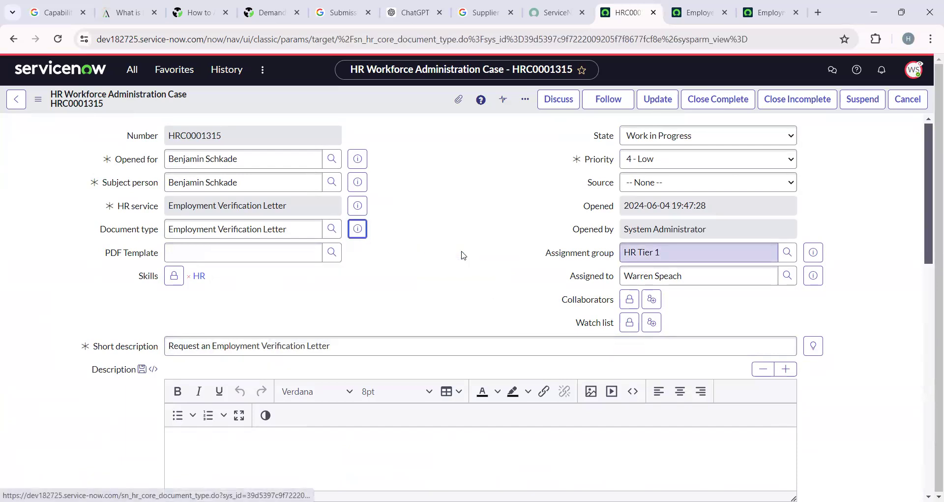
{"action": "left_click", "coordinate": [16, 100]}
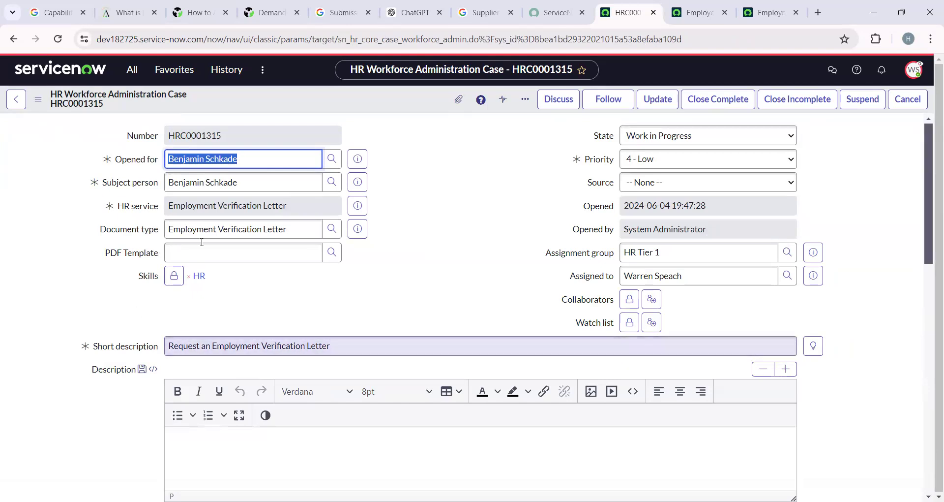
Preview the case's HR service details, close the preview and scroll through the case form.
{"action": "left_click", "coordinate": [352, 207]}
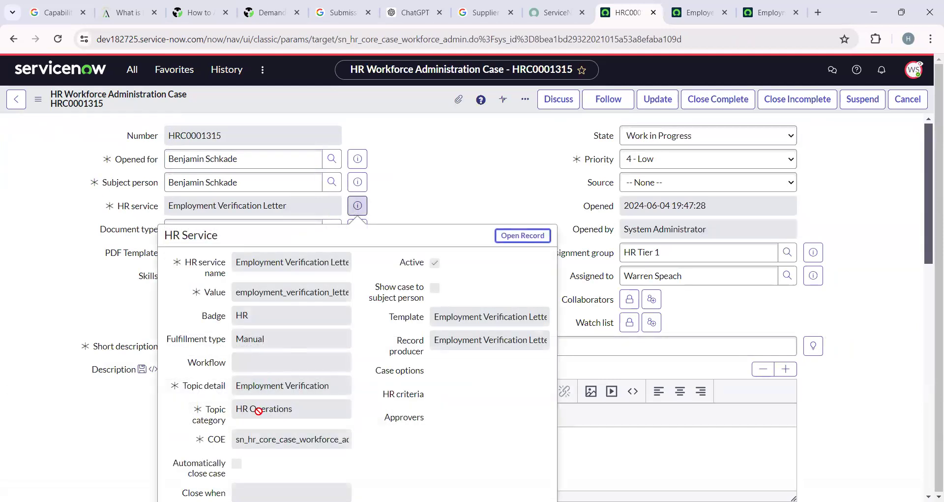
{"action": "scroll", "coordinate": [259, 414], "scroll_direction": "down", "scroll_amount": 1}
{"action": "scroll", "coordinate": [261, 416], "scroll_direction": "down", "scroll_amount": 1}
{"action": "scroll", "coordinate": [258, 413], "scroll_direction": "up", "scroll_amount": 2}
{"action": "key", "text": "Escape"}
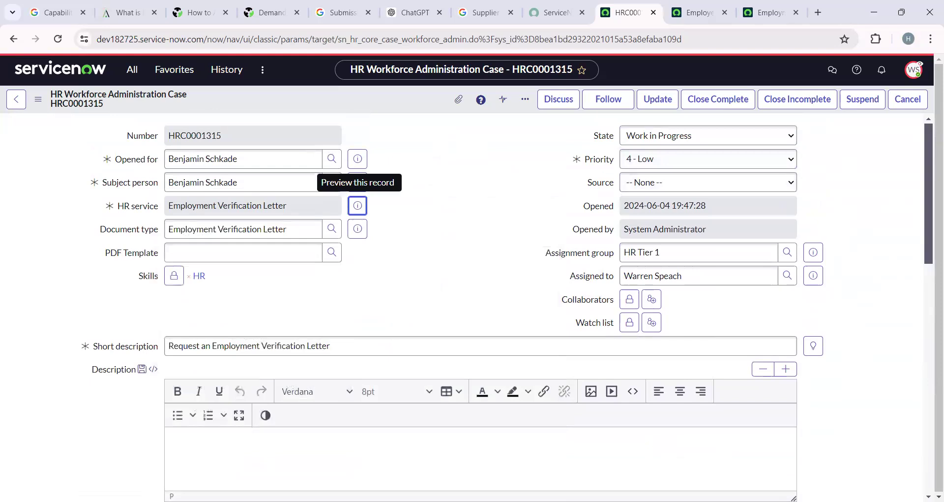
{"action": "scroll", "coordinate": [332, 314], "scroll_direction": "down", "scroll_amount": 15}
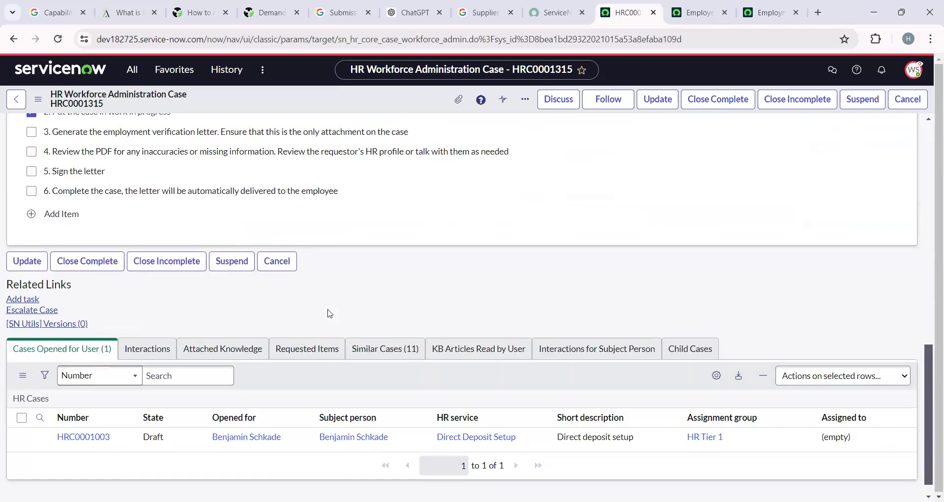
{"action": "scroll", "coordinate": [329, 314], "scroll_direction": "up", "scroll_amount": 12}
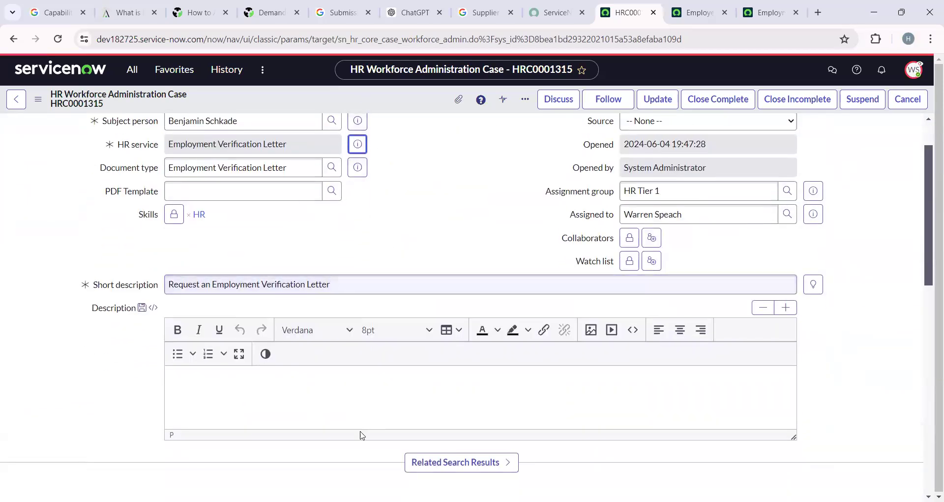
{"action": "scroll", "coordinate": [362, 431], "scroll_direction": "up", "scroll_amount": 2}
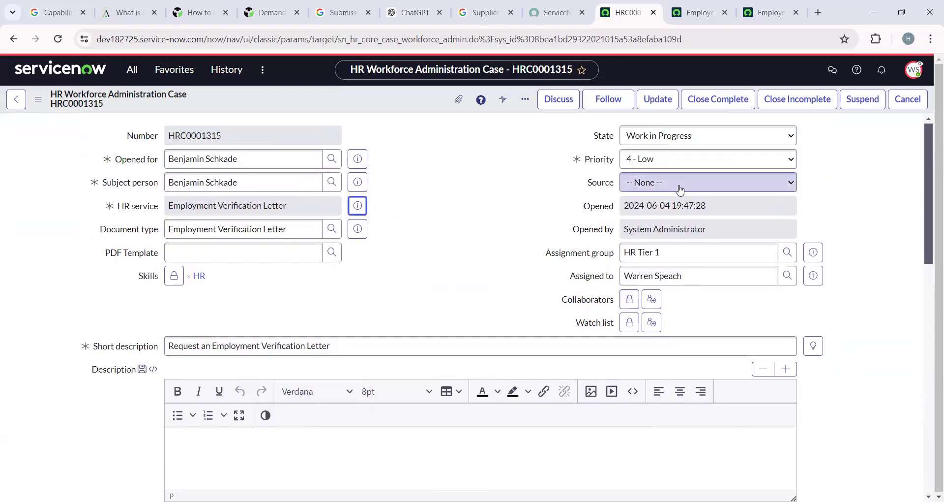
{"action": "left_click", "coordinate": [670, 146]}
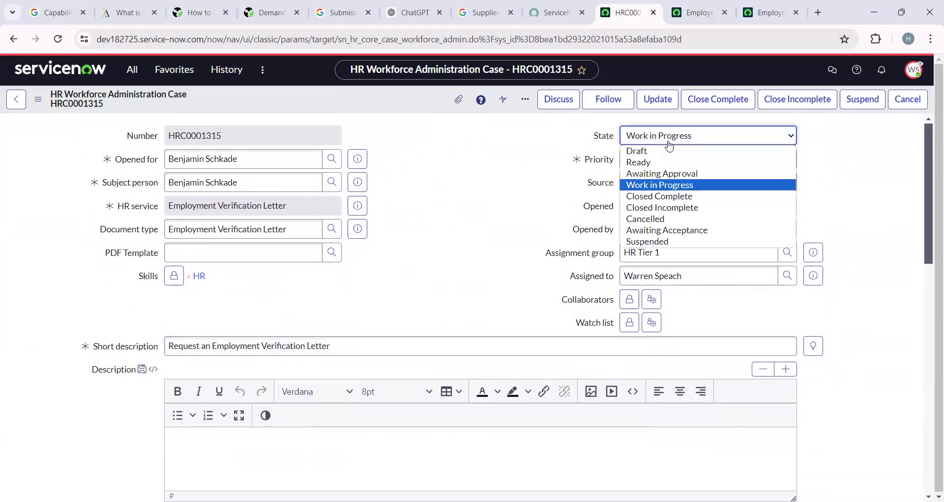
Keep State at Work in Progress, set PDF Template to Employee Verification Letter in Canada, and save.
{"action": "left_click", "coordinate": [669, 184]}
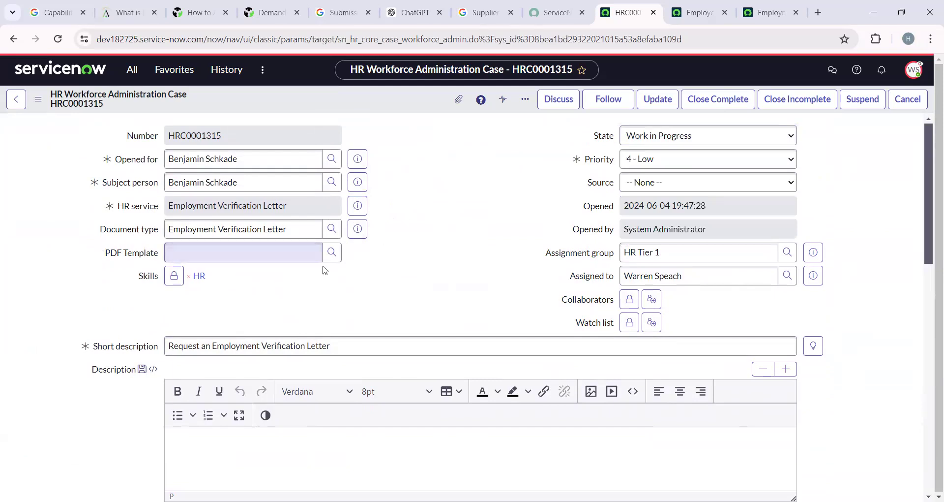
{"action": "left_click", "coordinate": [333, 253]}
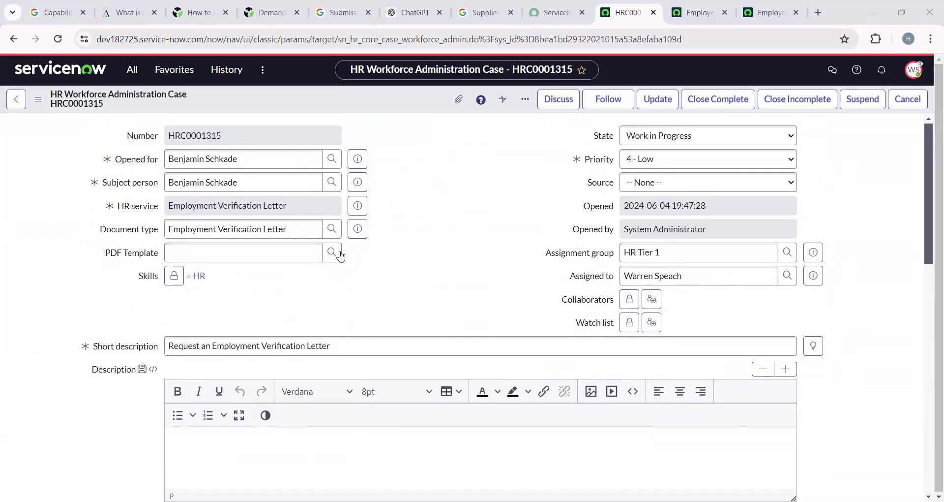
{"action": "left_click", "coordinate": [294, 256]}
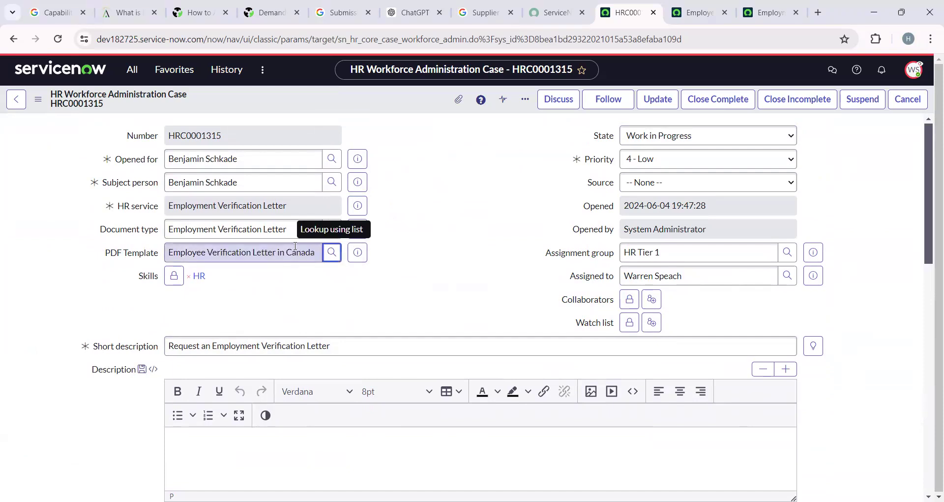
{"action": "right_click", "coordinate": [343, 102]}
{"action": "left_click", "coordinate": [360, 108]}
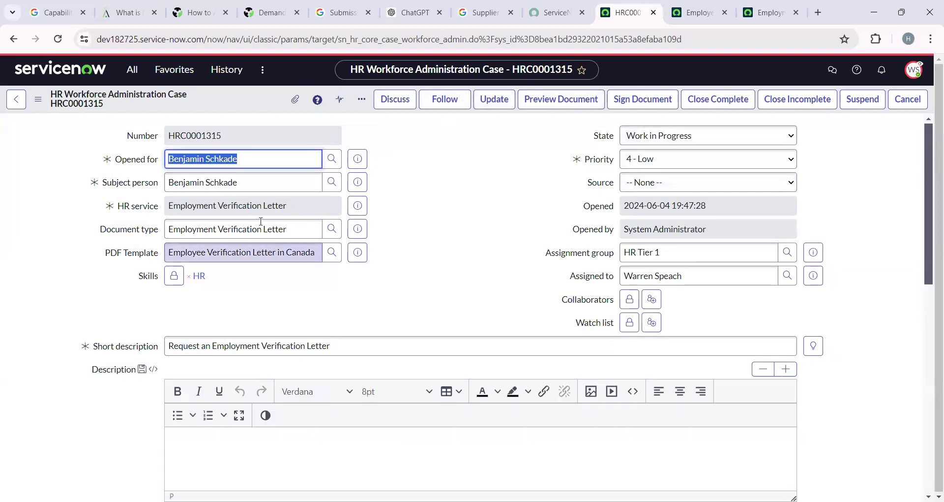
{"action": "left_click_drag", "start_coordinate": [313, 227], "coordinate": [162, 239]}
{"action": "left_click", "coordinate": [164, 246]}
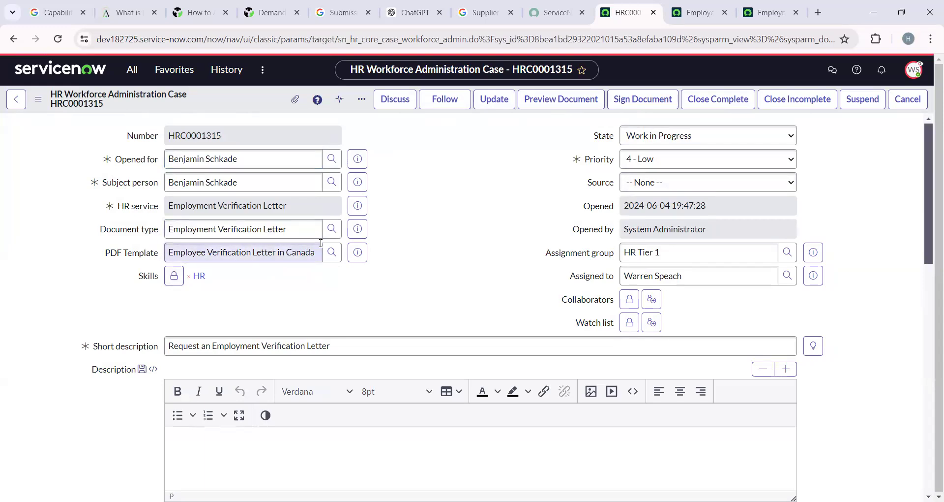
Preview the Canada-template verification letter, then generate it so the PDF attaches to HRC0001315.
{"action": "left_click", "coordinate": [552, 110]}
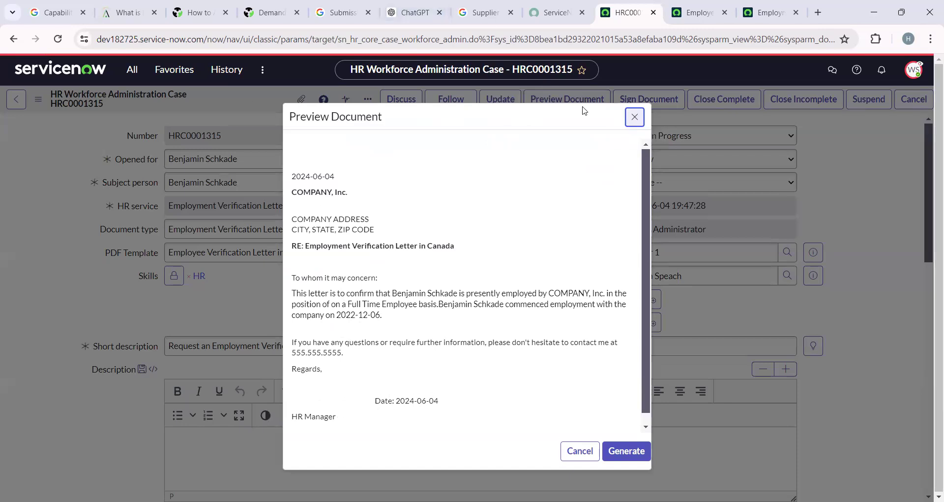
{"action": "left_click_drag", "start_coordinate": [643, 338], "coordinate": [649, 229]}
{"action": "scroll", "coordinate": [638, 295], "scroll_direction": "down", "scroll_amount": 1}
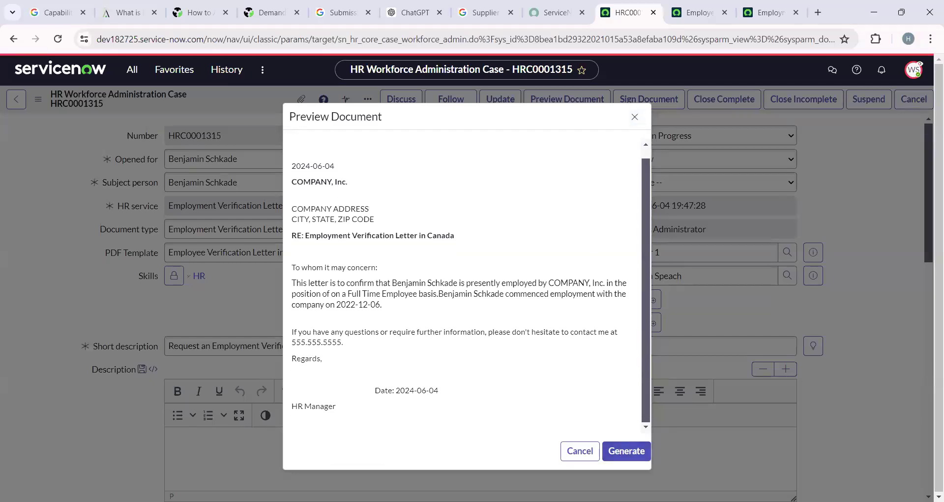
{"action": "left_click", "coordinate": [626, 448]}
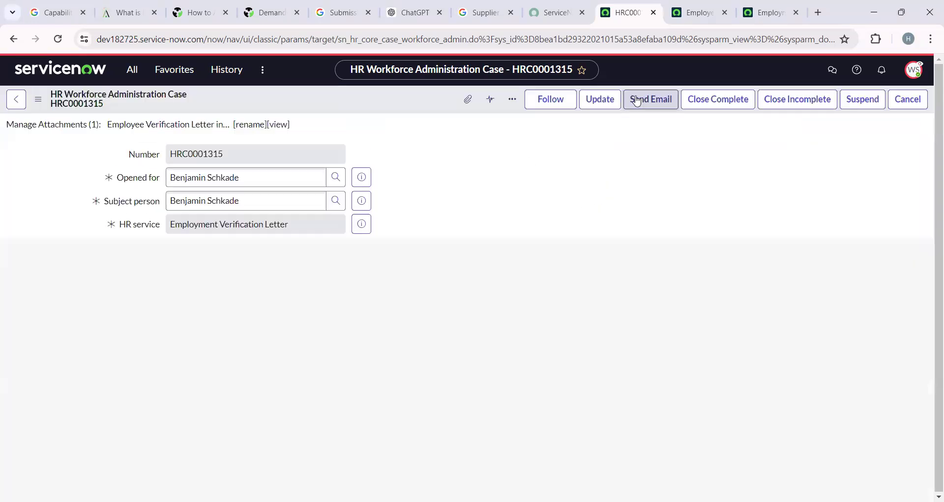
Download the attached Canada verification letter PDF, view it in Chrome, and return to the case.
{"action": "left_click", "coordinate": [172, 129]}
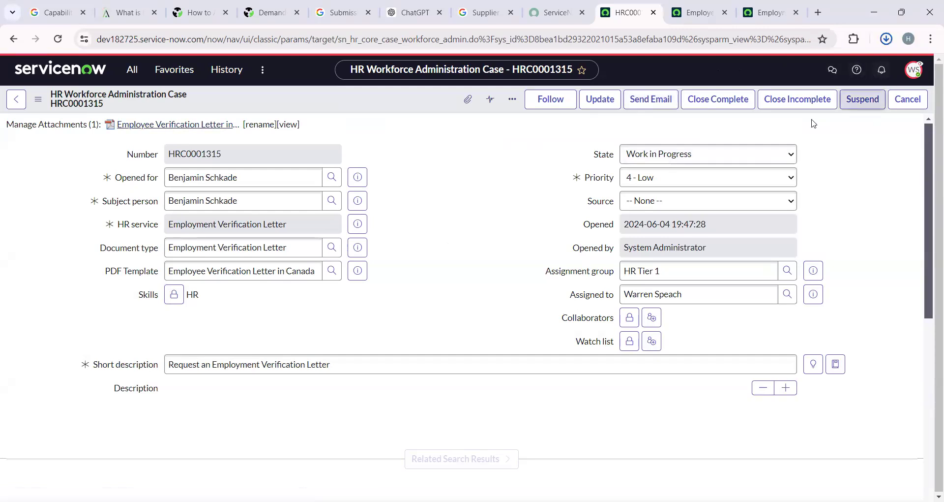
{"action": "left_click", "coordinate": [754, 81]}
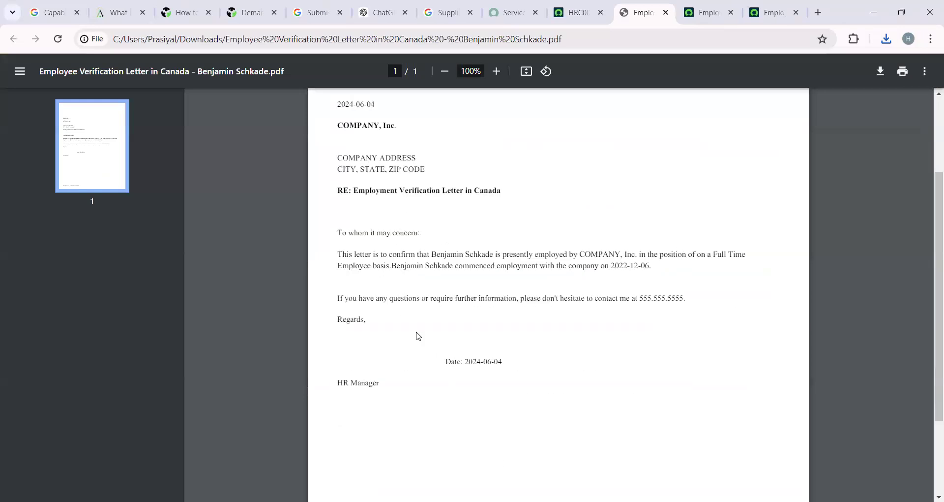
{"action": "left_click", "coordinate": [574, 12]}
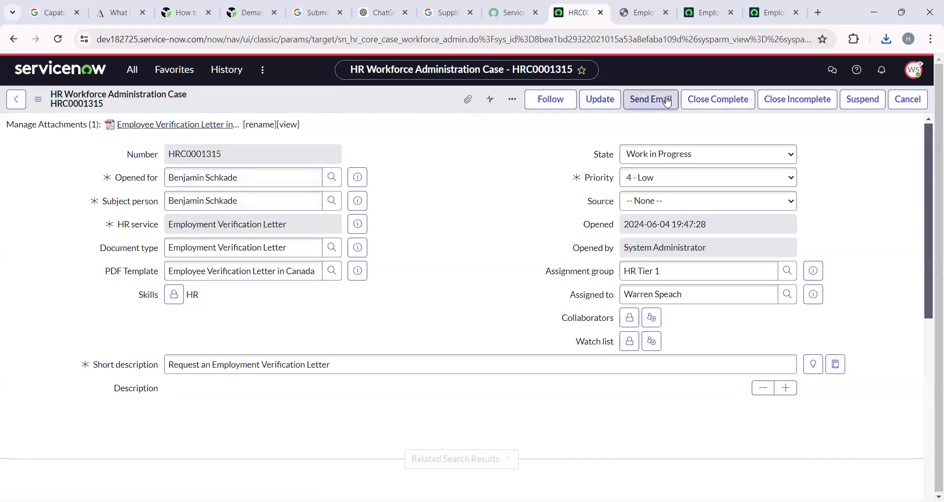
{"action": "left_click", "coordinate": [643, 5]}
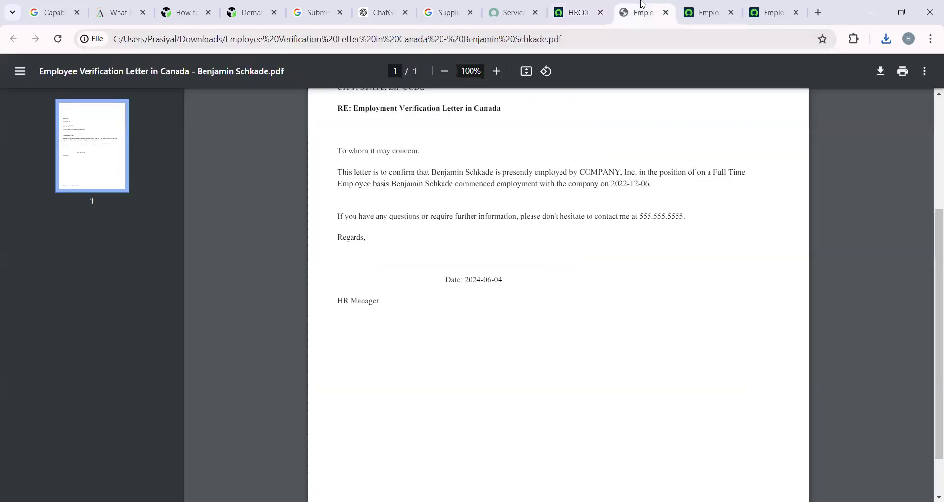
{"action": "left_click", "coordinate": [562, 20]}
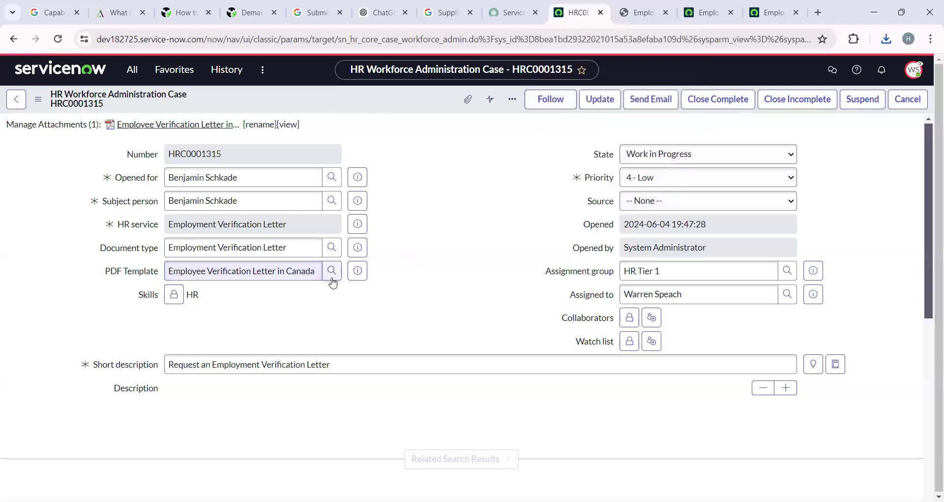
Switch PDF Template to Employee Verification Letter in USA, save, and open the letter for signing.
{"action": "left_click", "coordinate": [58, 39]}
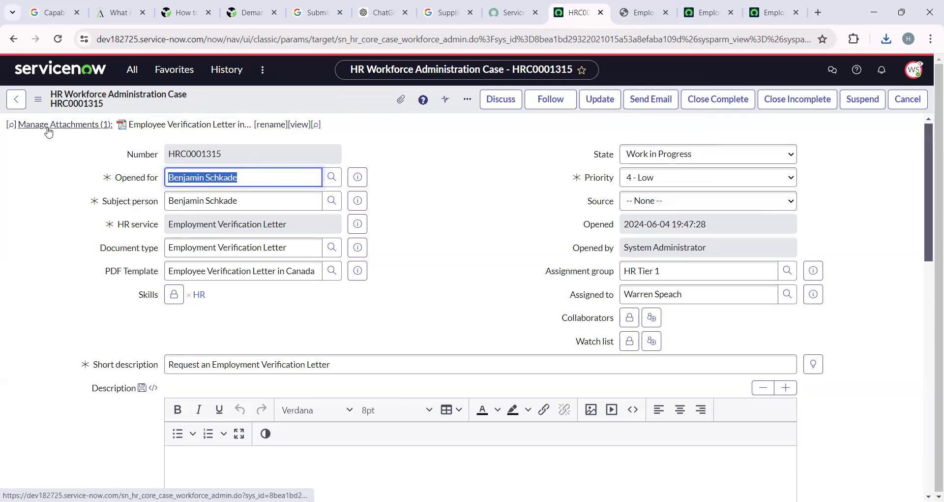
{"action": "left_click", "coordinate": [333, 274]}
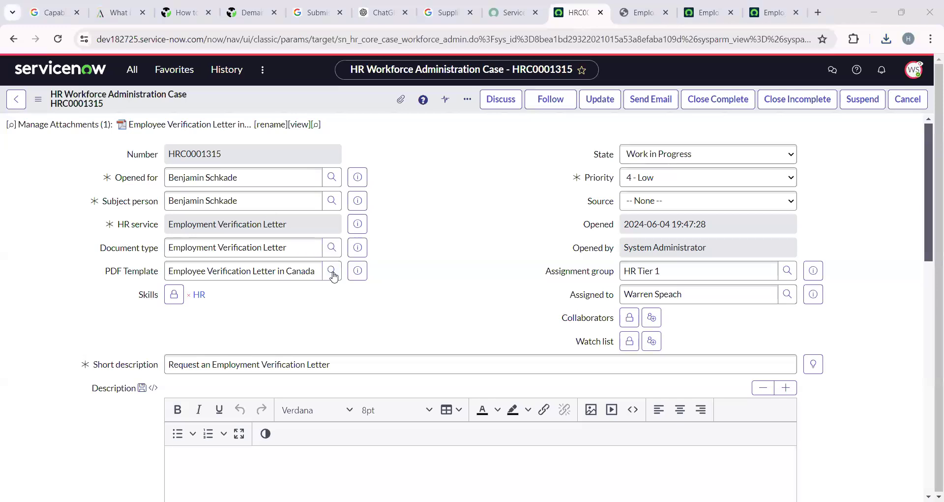
{"action": "left_click", "coordinate": [334, 277]}
{"action": "right_click", "coordinate": [338, 99]}
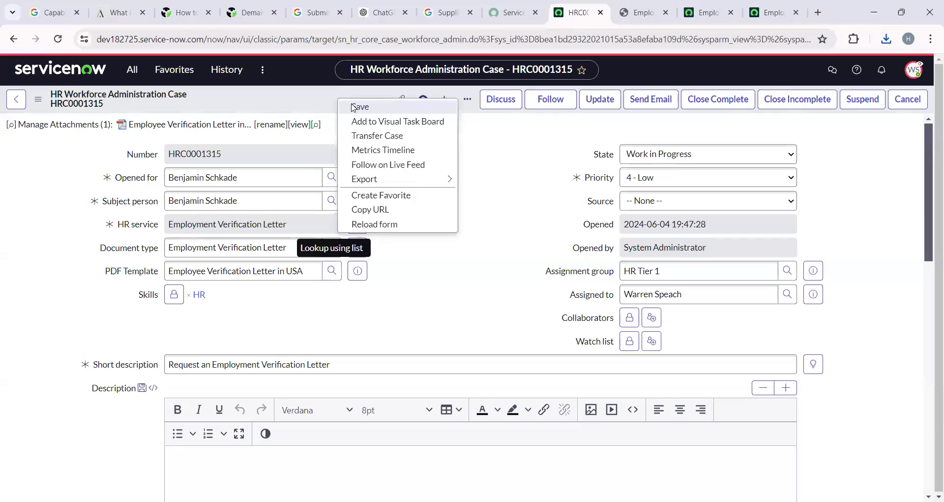
{"action": "left_click", "coordinate": [354, 106]}
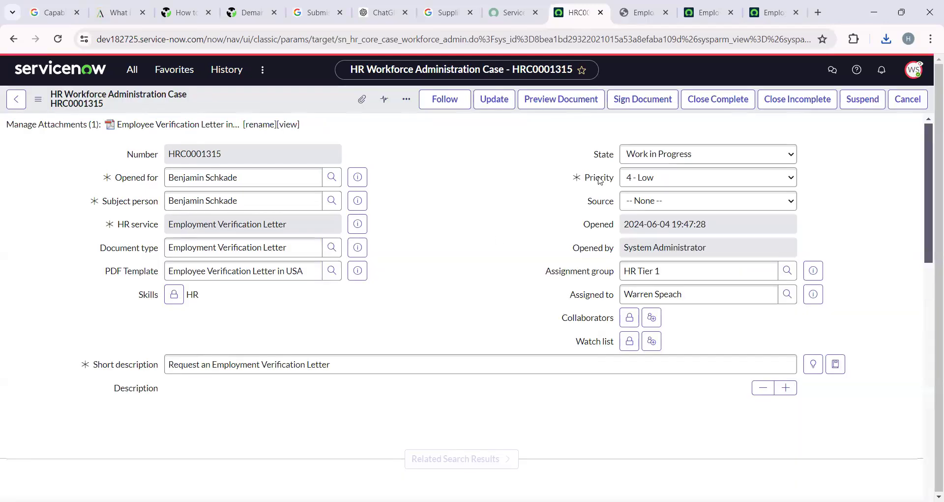
{"action": "left_click", "coordinate": [634, 104]}
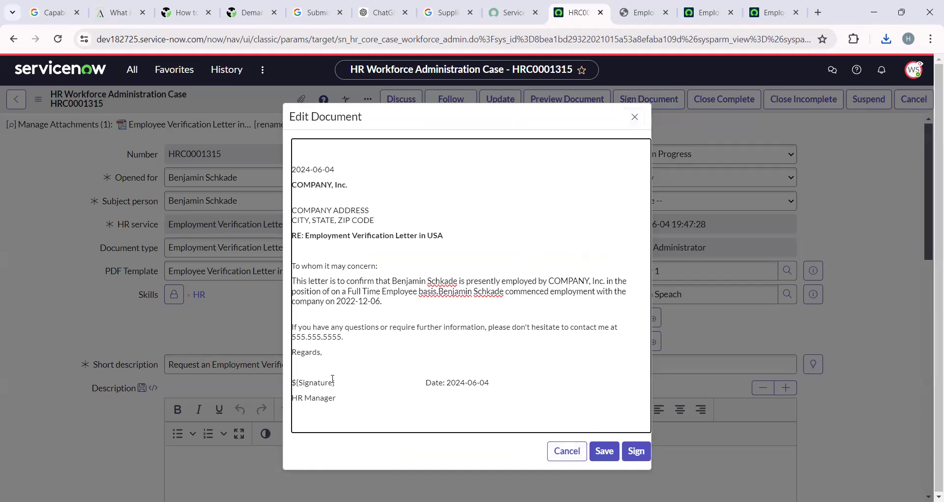
Bring up the signature prompt and type the signer's printed name.
{"action": "left_click", "coordinate": [630, 452]}
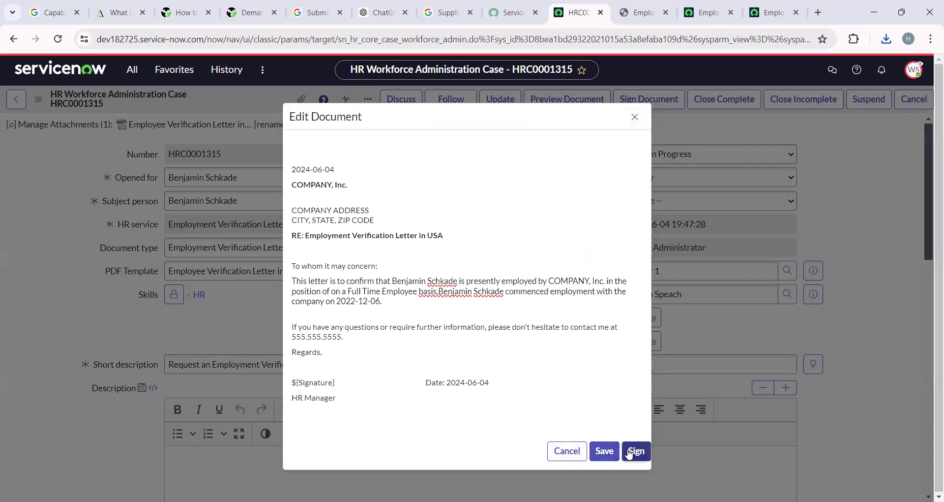
{"action": "left_click", "coordinate": [635, 454]}
{"action": "left_click", "coordinate": [377, 172]}
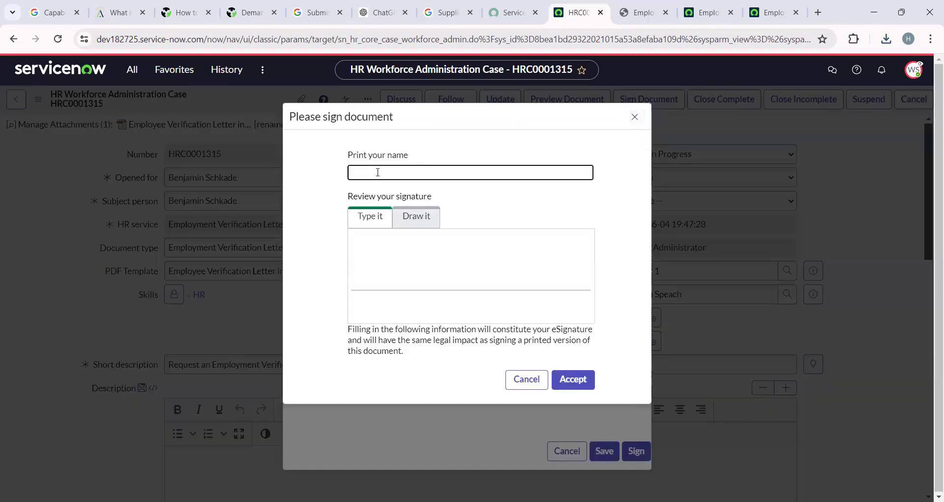
{"action": "type", "text": "Prasi"}
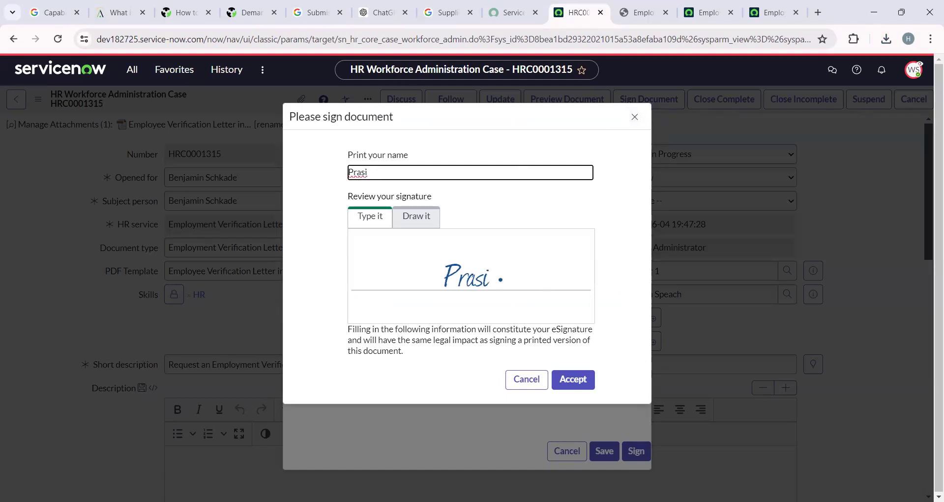
{"action": "key", "text": "BackSpace"}
{"action": "key", "text": "BackSpace"}
{"action": "key", "text": "BackSpace"}
{"action": "key", "text": "BackSpace"}
{"action": "key", "text": "BackSpace"}
{"action": "type", "text": "Be"}
{"action": "key", "text": "BackSpace"}
{"action": "key", "text": "BackSpace"}
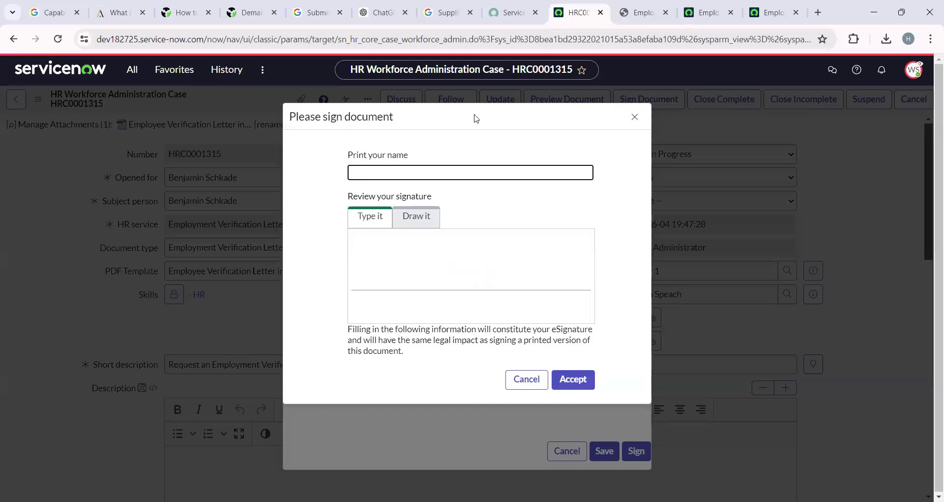
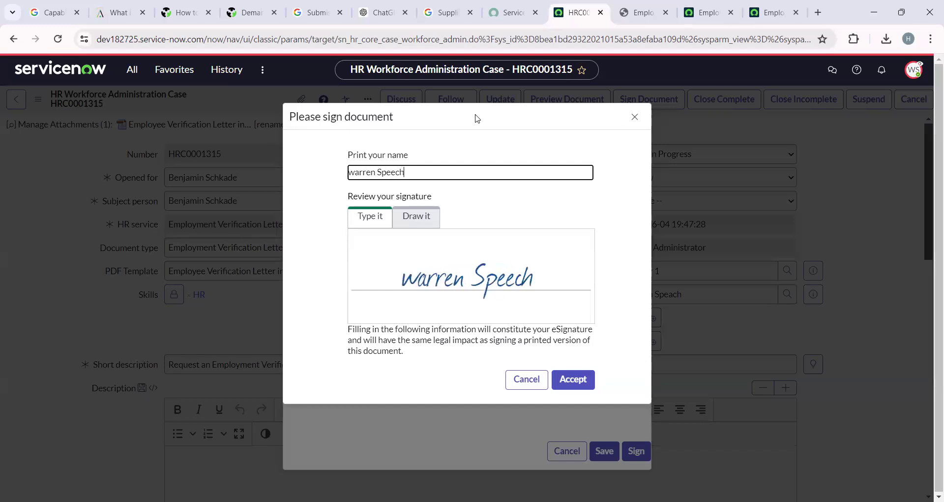
Try a drawn signature, then use the typed signature and accept it.
{"action": "left_click", "coordinate": [416, 216]}
{"action": "left_click_drag", "start_coordinate": [389, 219], "coordinate": [512, 215]}
{"action": "left_click", "coordinate": [370, 175]}
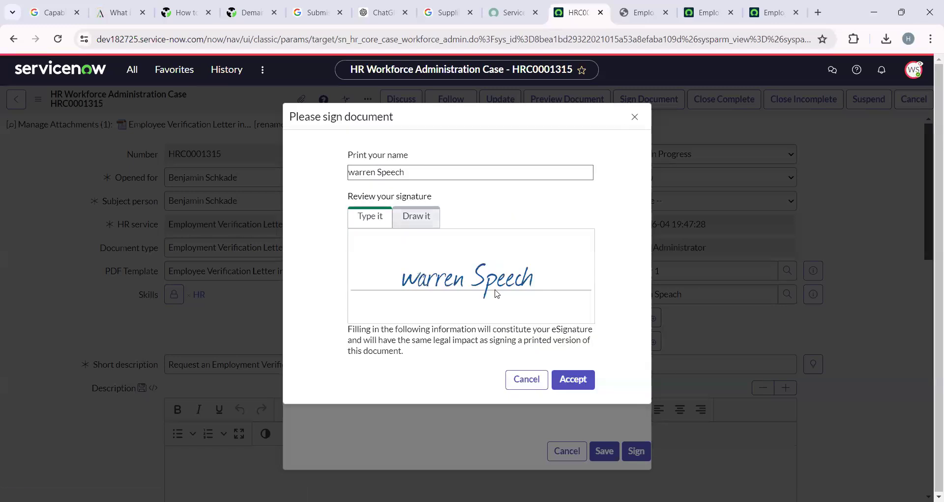
{"action": "left_click", "coordinate": [569, 383]}
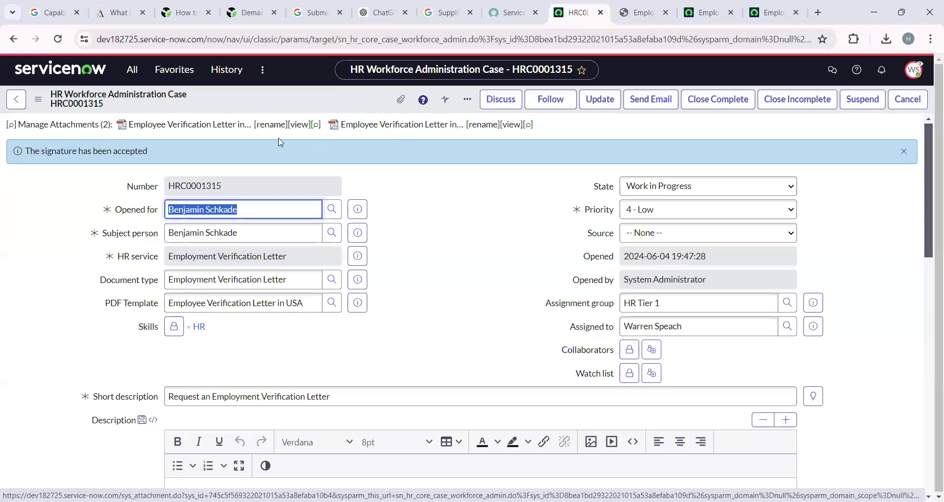
Download and view the first attached verification letter PDF, then return to HRC0001315.
{"action": "left_click", "coordinate": [211, 124]}
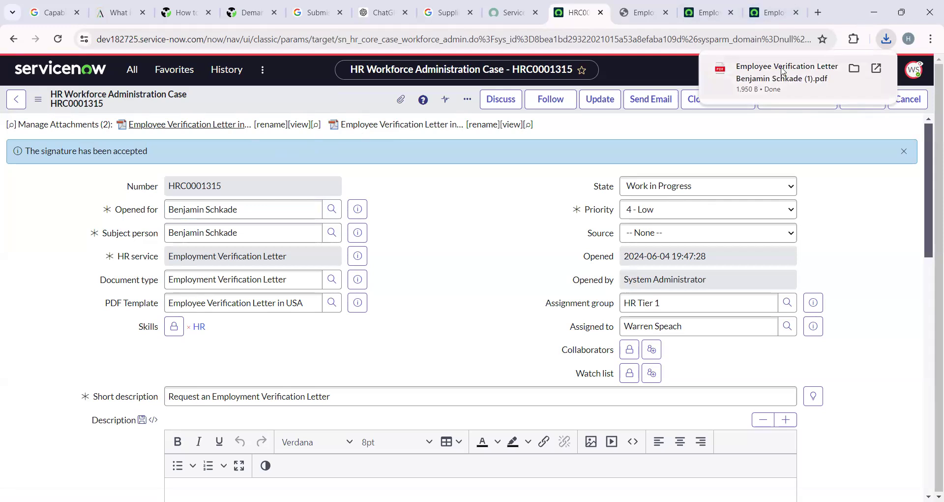
{"action": "left_click", "coordinate": [802, 71]}
{"action": "scroll", "coordinate": [518, 350], "scroll_direction": "down", "scroll_amount": 4}
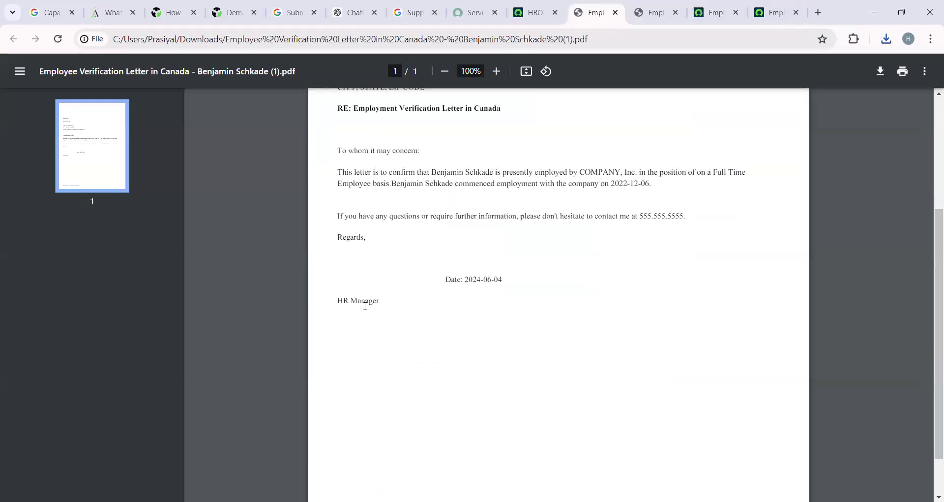
{"action": "left_click", "coordinate": [530, 12]}
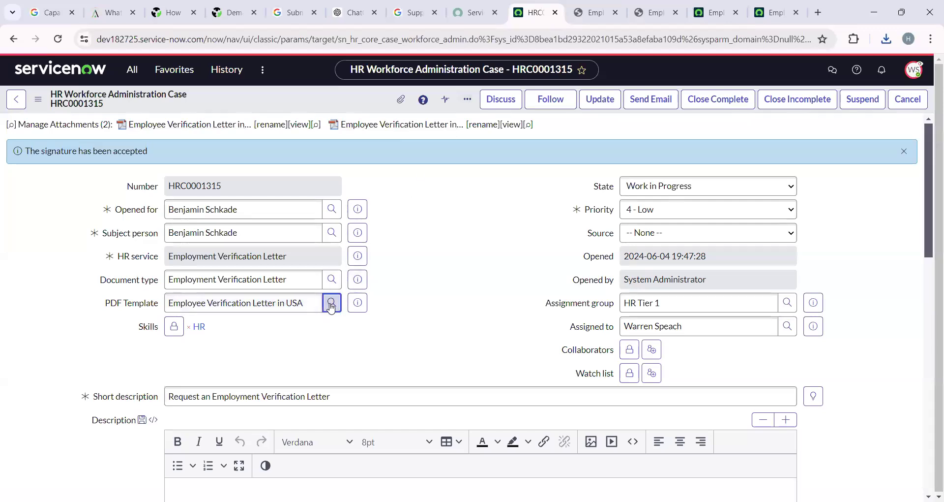
Set the PDF template back to Employee Verification Letter in Canada and save the case.
{"action": "left_click", "coordinate": [331, 304]}
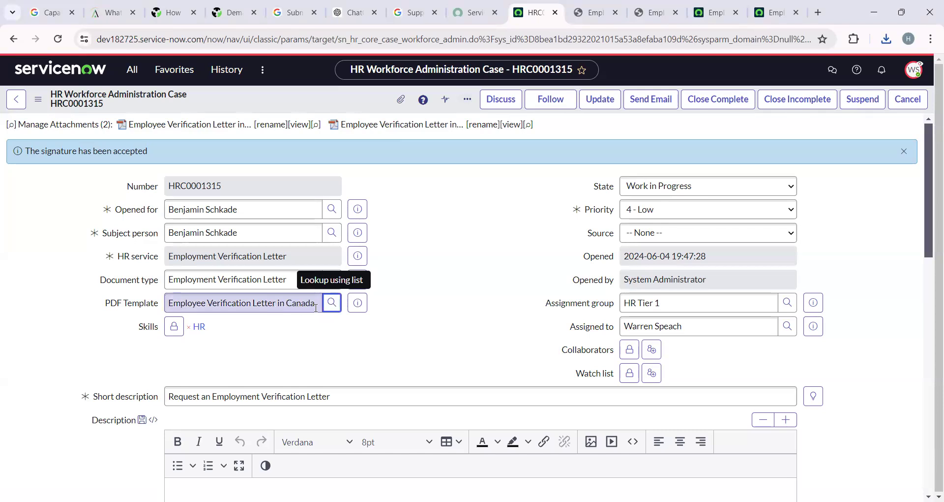
{"action": "right_click", "coordinate": [322, 99]}
{"action": "left_click", "coordinate": [344, 107]}
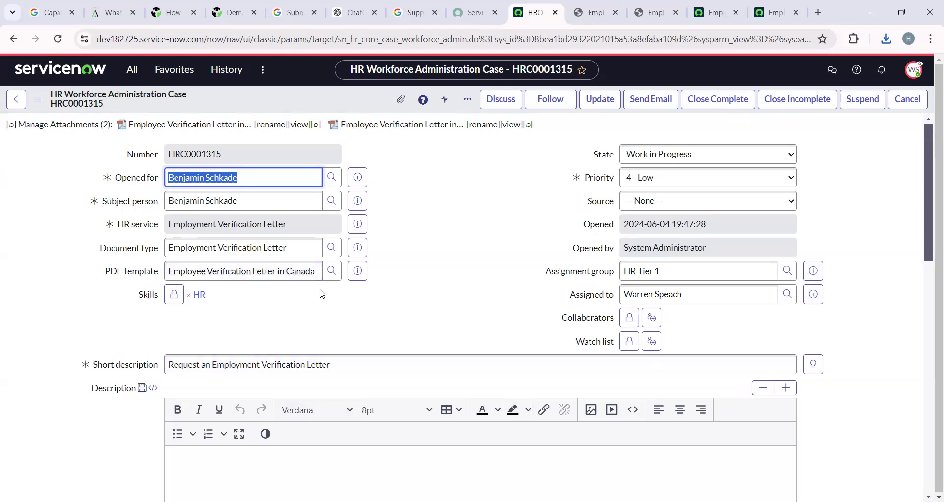
{"action": "left_click", "coordinate": [132, 74]}
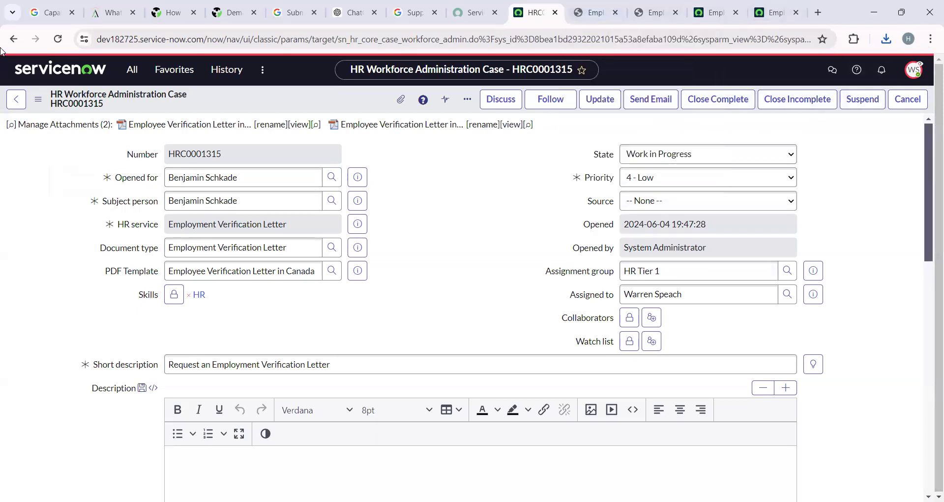
{"action": "left_click", "coordinate": [132, 70]}
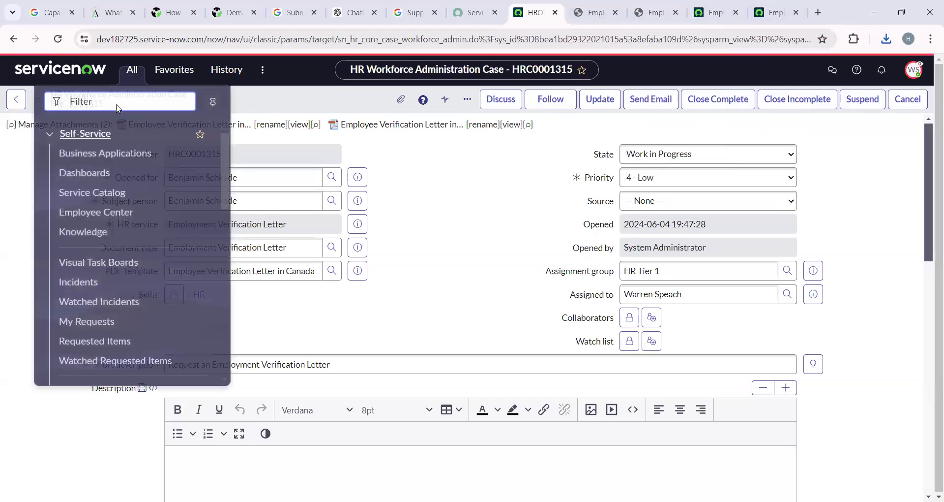
Open Create New Case from the 'hr' navigator filter and select the matching employee.
{"action": "type", "text": "hr"}
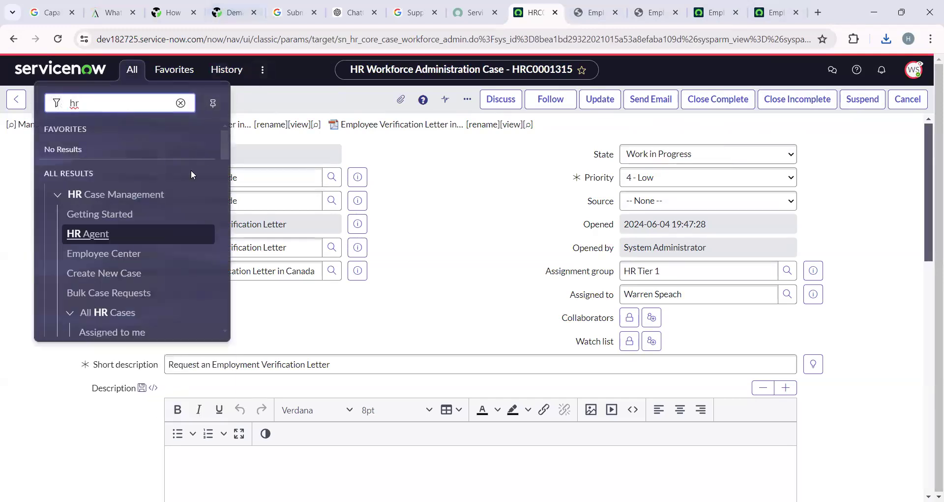
{"action": "scroll", "coordinate": [123, 217], "scroll_direction": "down", "scroll_amount": 2}
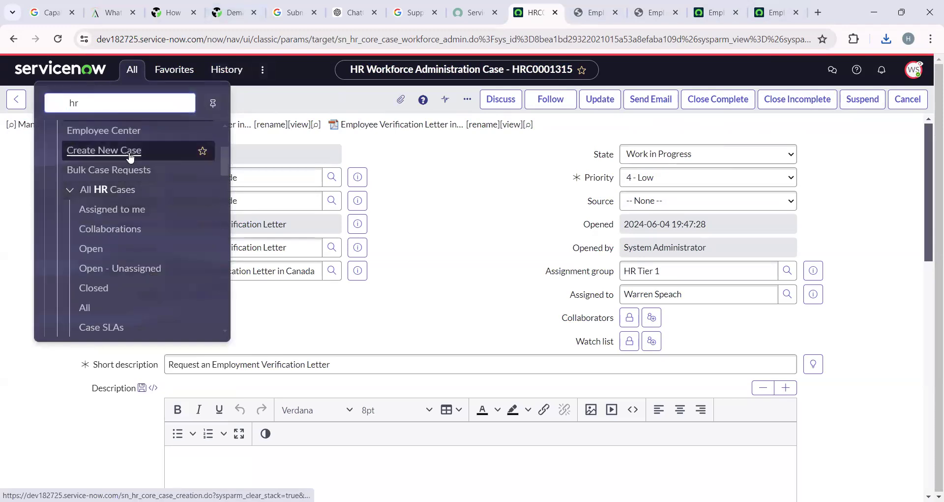
{"action": "left_click", "coordinate": [129, 151]}
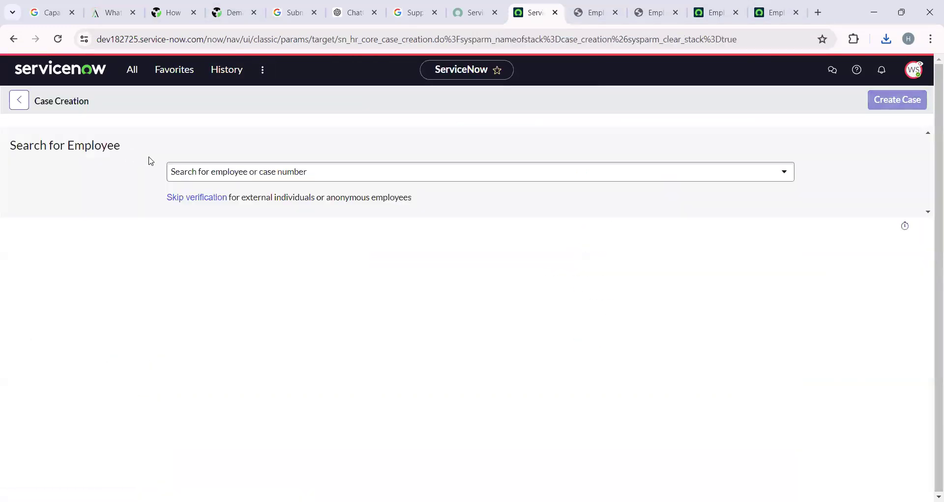
{"action": "left_click", "coordinate": [235, 178]}
{"action": "type", "text": "ben"}
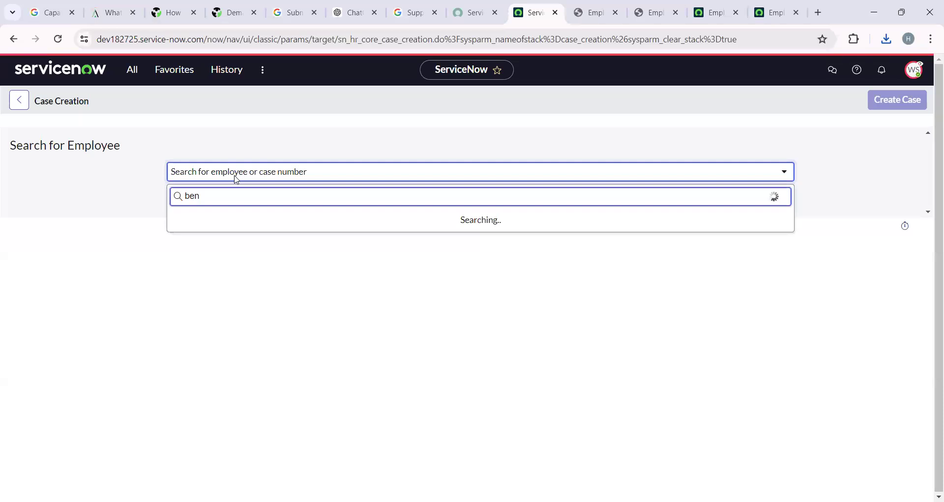
{"action": "left_click", "coordinate": [283, 222]}
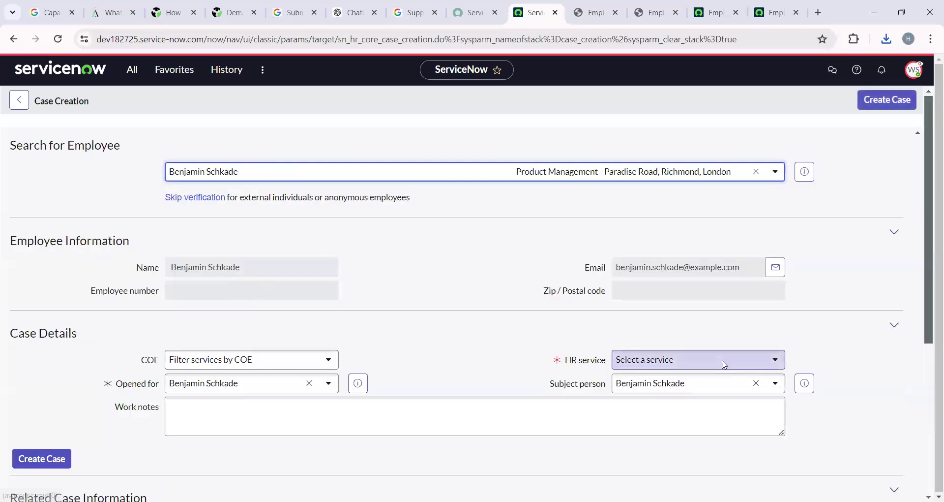
Choose the Employment Verification Letter HR service and submit the new case.
{"action": "left_click", "coordinate": [724, 364]}
{"action": "scroll", "coordinate": [678, 268], "scroll_direction": "down", "scroll_amount": 1}
{"action": "scroll", "coordinate": [698, 330], "scroll_direction": "up", "scroll_amount": 1}
{"action": "scroll", "coordinate": [722, 335], "scroll_direction": "down", "scroll_amount": 5}
{"action": "scroll", "coordinate": [722, 334], "scroll_direction": "down", "scroll_amount": 3}
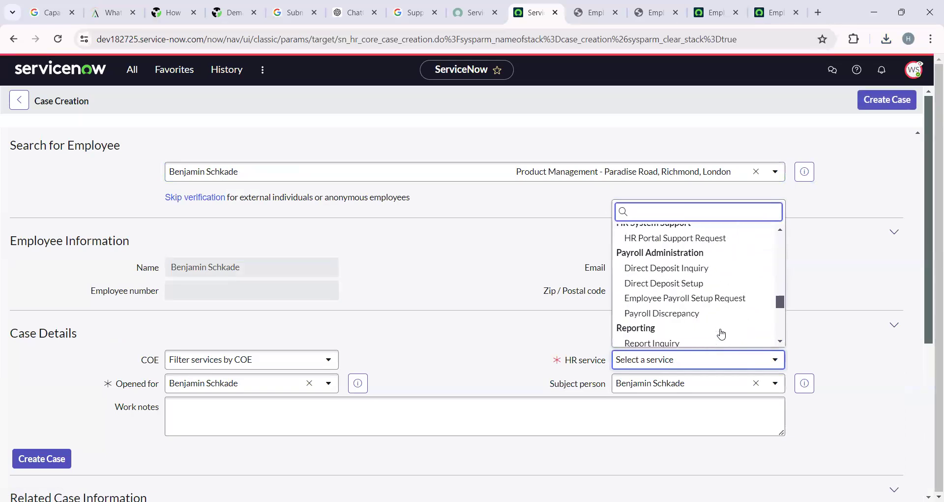
{"action": "scroll", "coordinate": [705, 258], "scroll_direction": "down", "scroll_amount": 3}
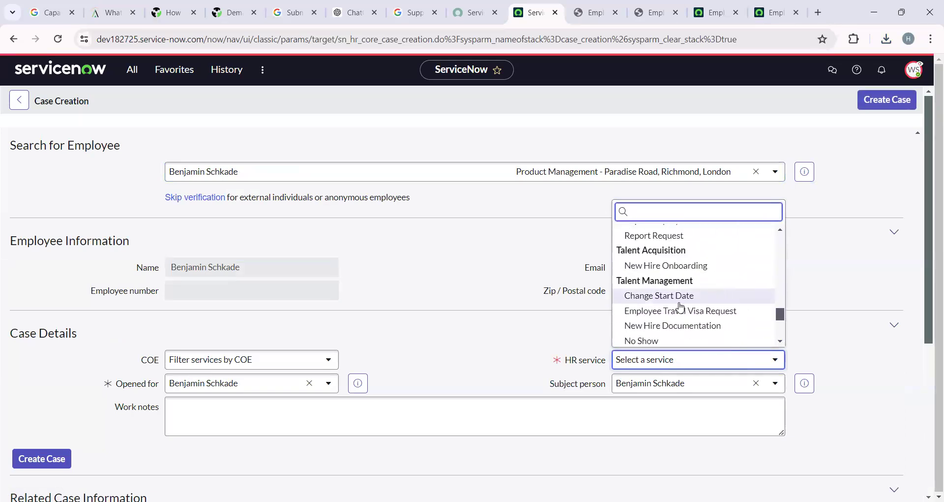
{"action": "scroll", "coordinate": [663, 318], "scroll_direction": "down", "scroll_amount": 5}
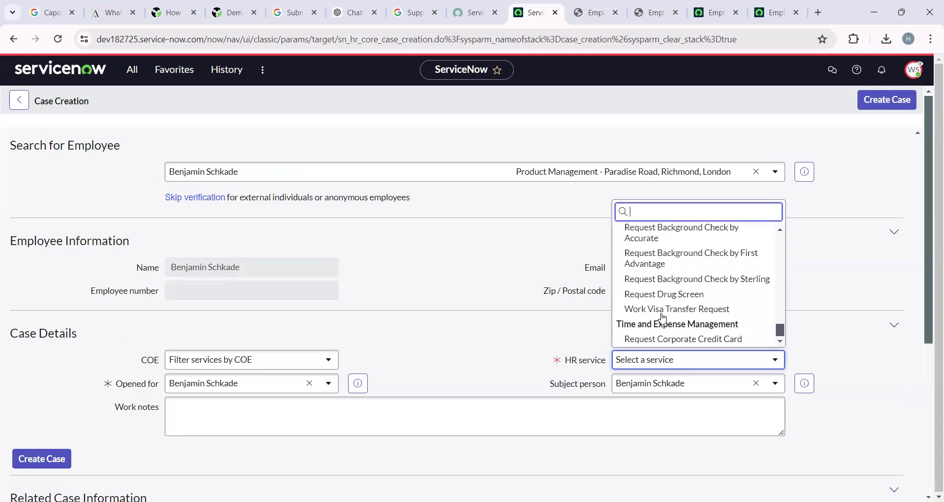
{"action": "scroll", "coordinate": [663, 318], "scroll_direction": "up", "scroll_amount": 5}
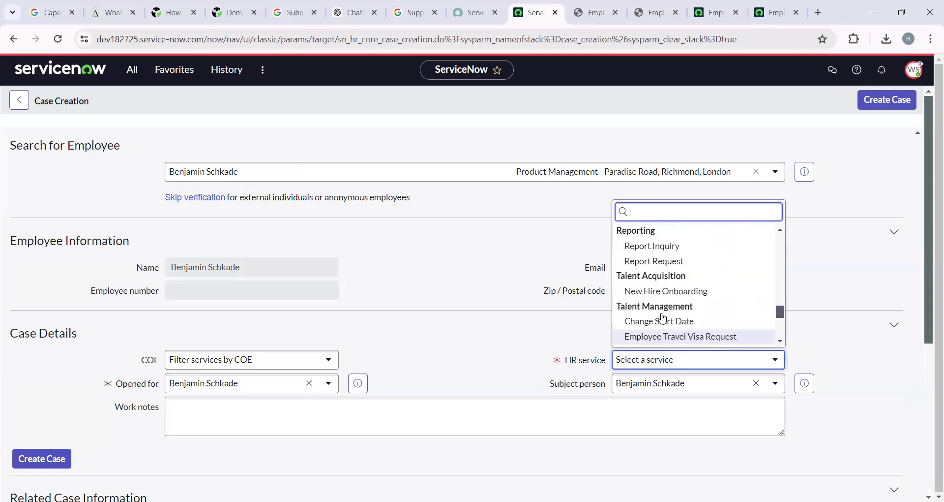
{"action": "scroll", "coordinate": [663, 317], "scroll_direction": "up", "scroll_amount": 2}
{"action": "scroll", "coordinate": [663, 317], "scroll_direction": "down", "scroll_amount": 4}
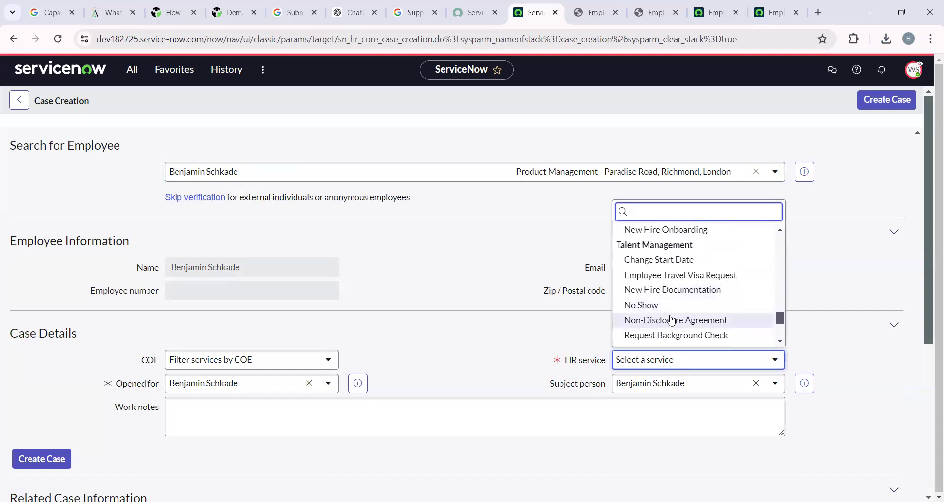
{"action": "scroll", "coordinate": [672, 319], "scroll_direction": "down", "scroll_amount": 3}
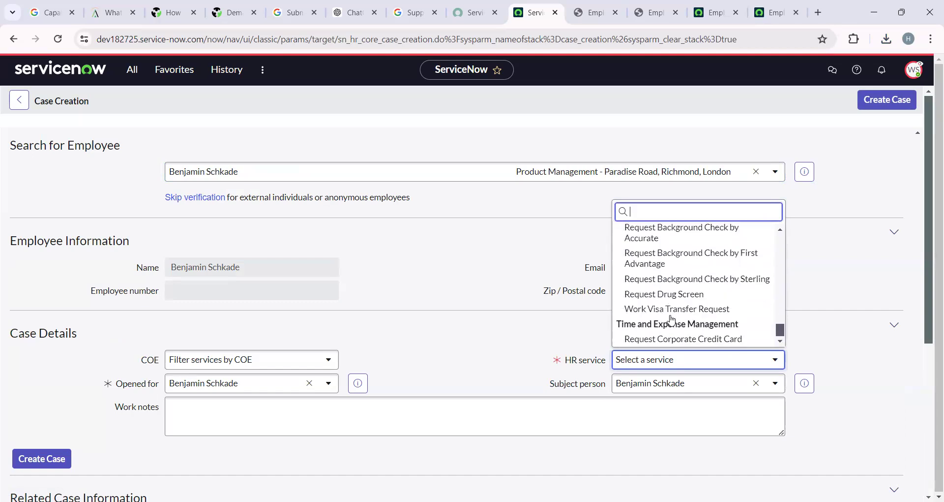
{"action": "type", "text": "empl"}
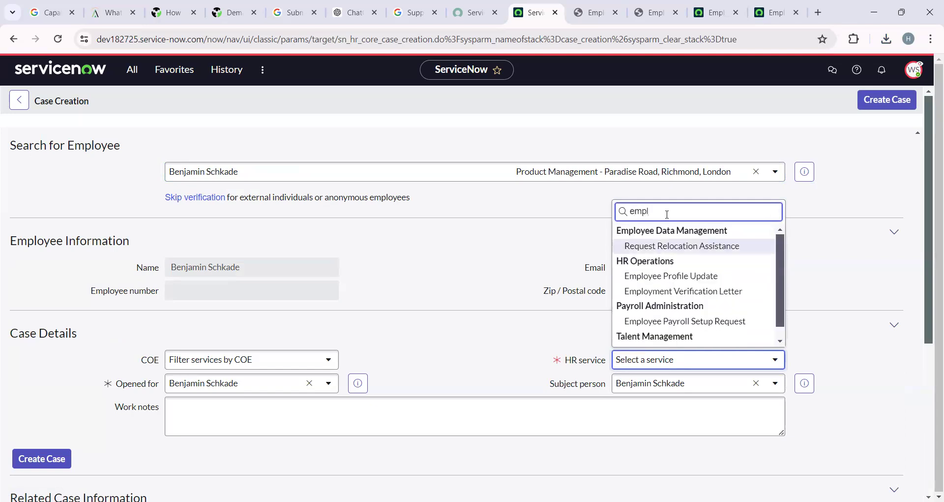
{"action": "left_click", "coordinate": [662, 294]}
{"action": "left_click", "coordinate": [61, 464]}
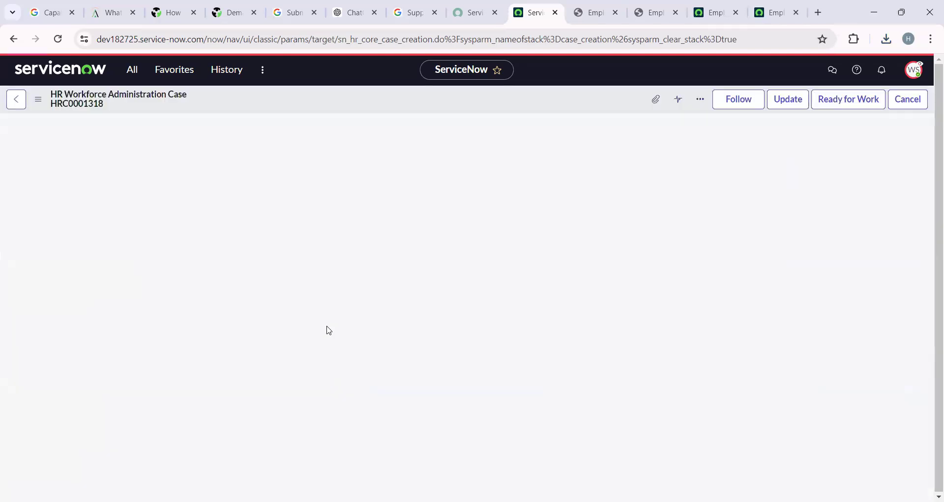
Start work on HRC0001318, save it with the Employee Verification Letter in Canada template, and preview.
{"action": "left_click", "coordinate": [858, 104]}
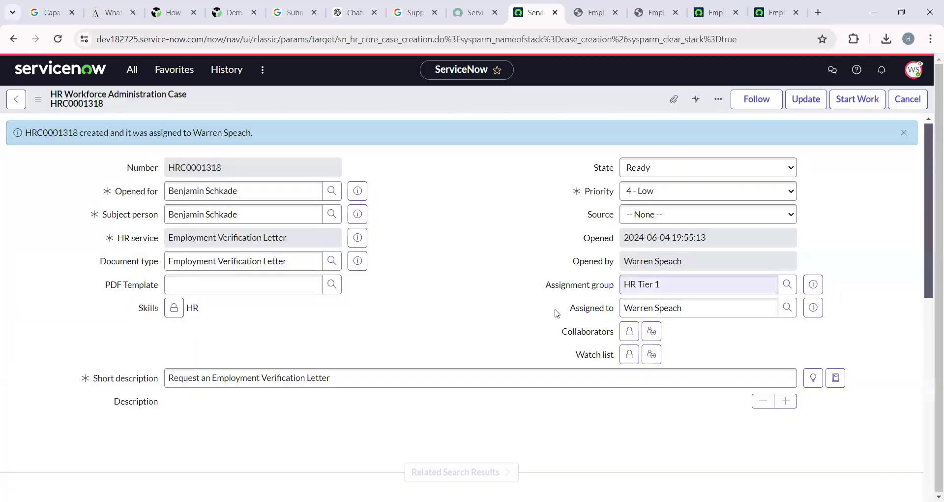
{"action": "left_click", "coordinate": [856, 104]}
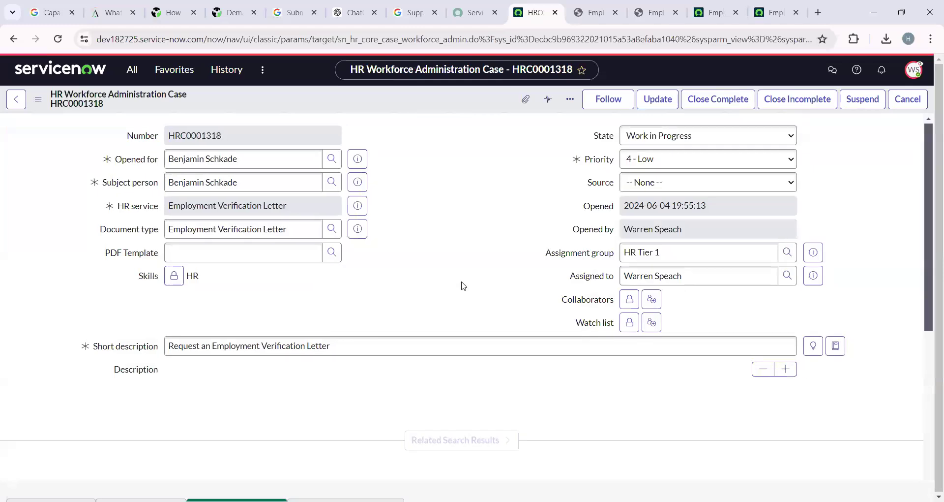
{"action": "left_click", "coordinate": [337, 258]}
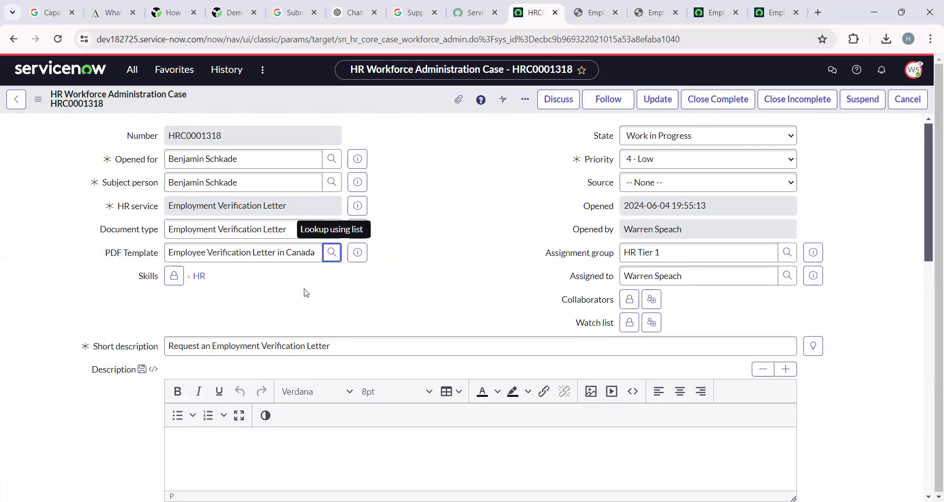
{"action": "right_click", "coordinate": [379, 92]}
{"action": "left_click", "coordinate": [396, 100]}
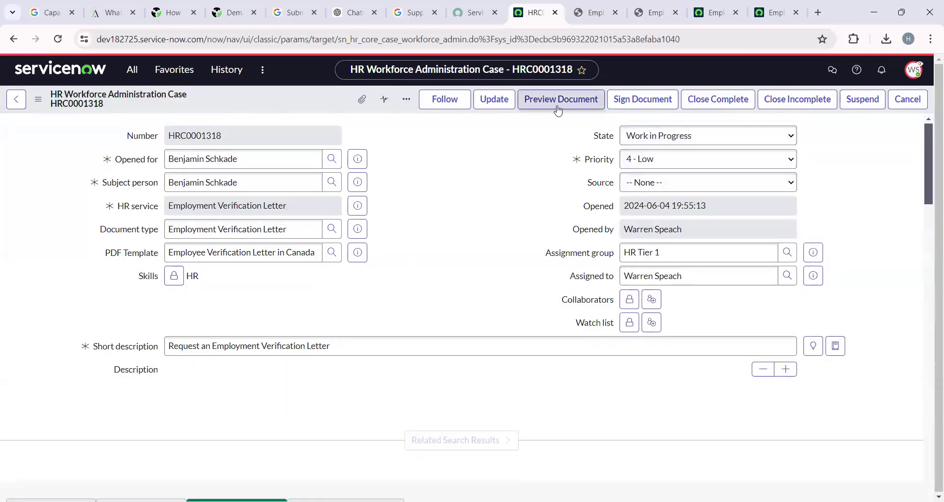
{"action": "left_click", "coordinate": [558, 101]}
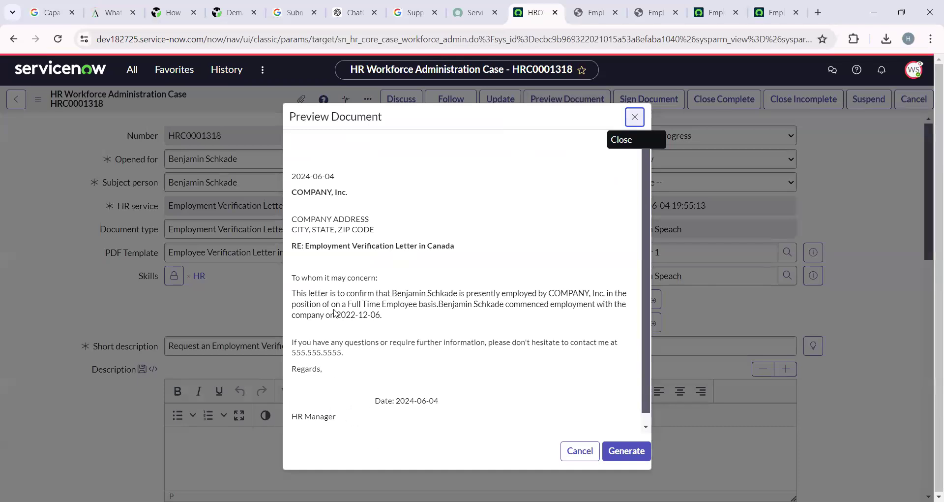
Sign the HRC0001318 verification letter with a typed name signature and accept it.
{"action": "left_click", "coordinate": [635, 116]}
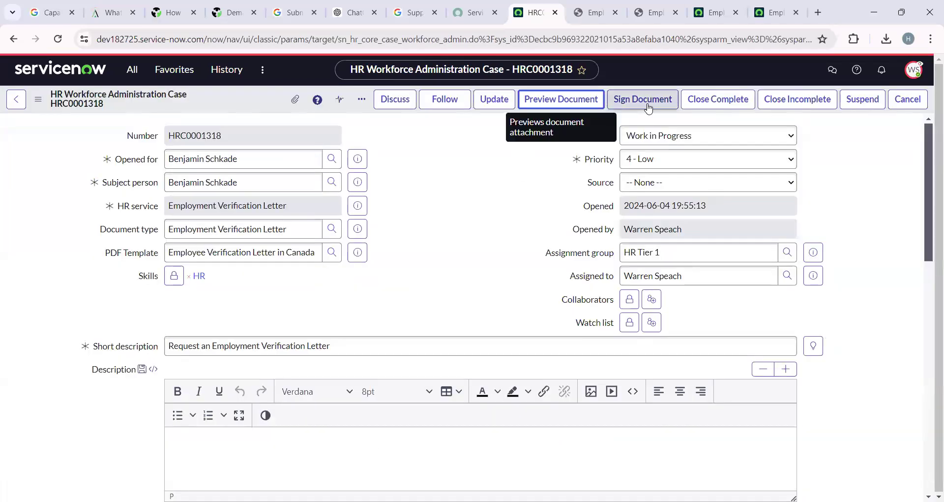
{"action": "left_click", "coordinate": [648, 101]}
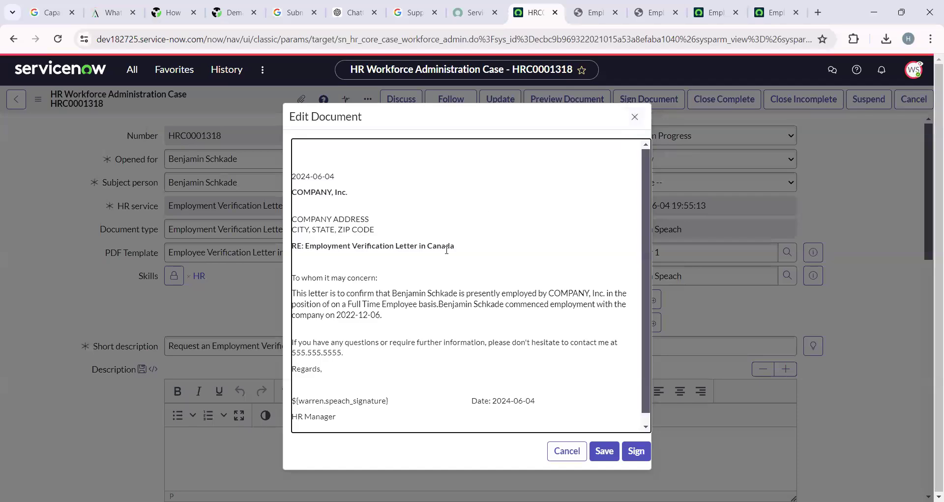
{"action": "left_click", "coordinate": [635, 456]}
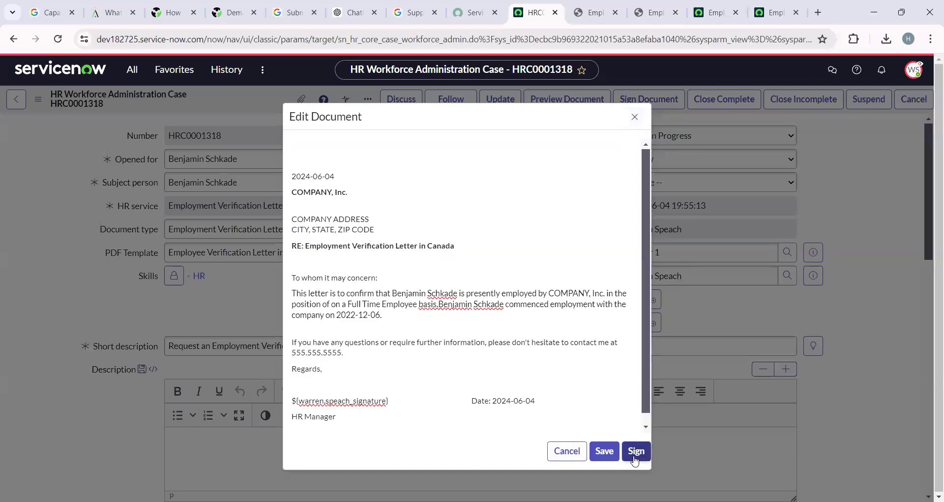
{"action": "left_click", "coordinate": [367, 171]}
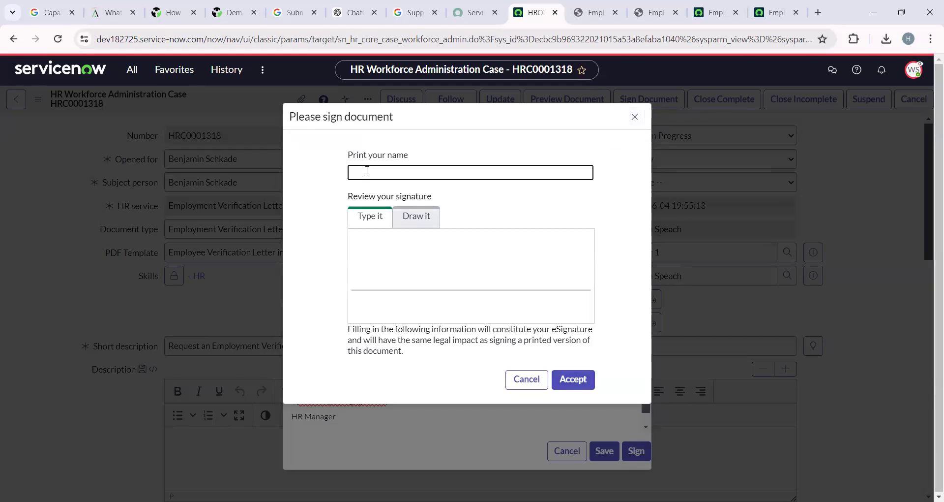
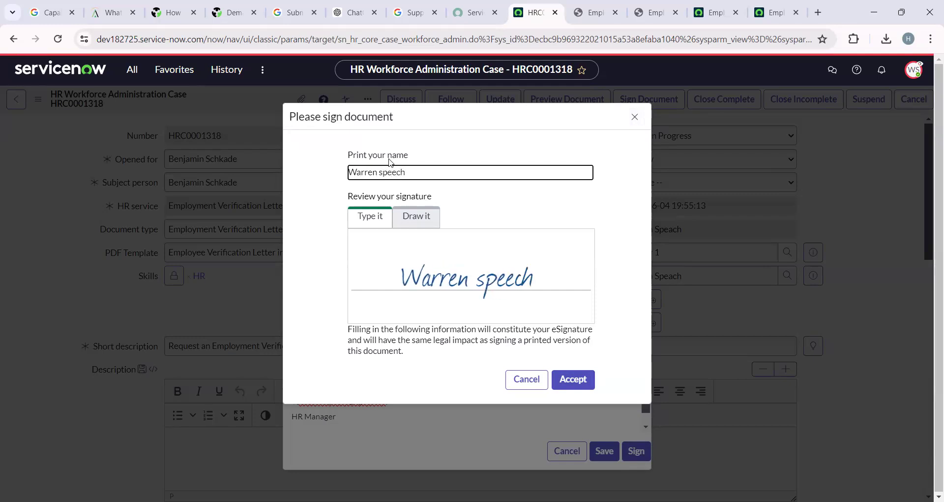
{"action": "left_click", "coordinate": [580, 382]}
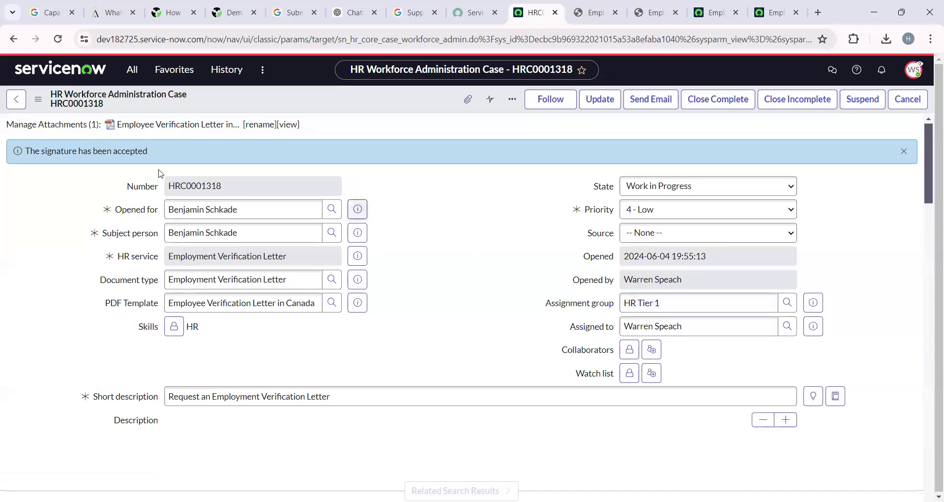
Download the signed verification letter PDF, check its signature, and return to the case tab.
{"action": "left_click", "coordinate": [194, 129]}
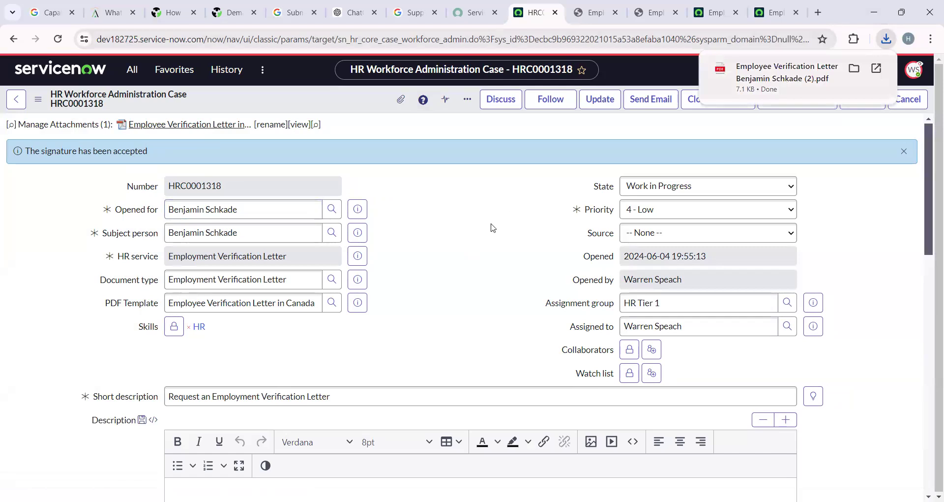
{"action": "scroll", "coordinate": [345, 305], "scroll_direction": "down", "scroll_amount": 2}
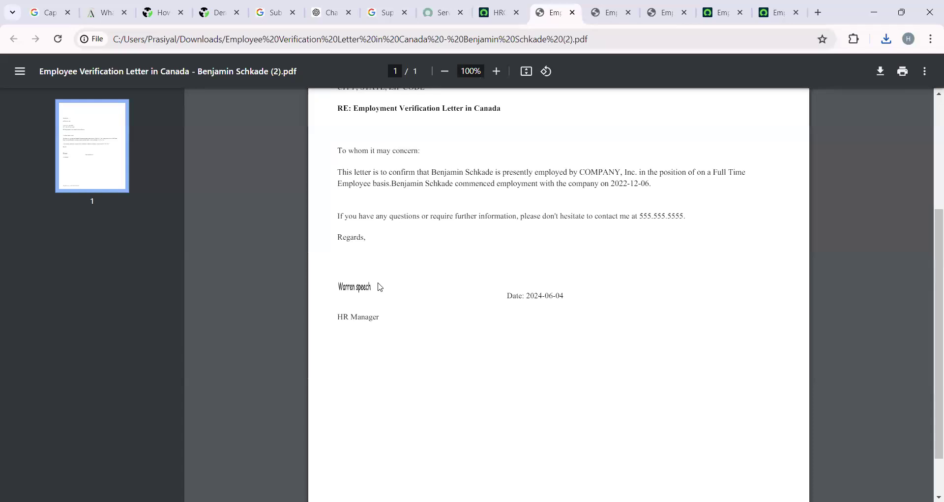
{"action": "left_click", "coordinate": [497, 12]}
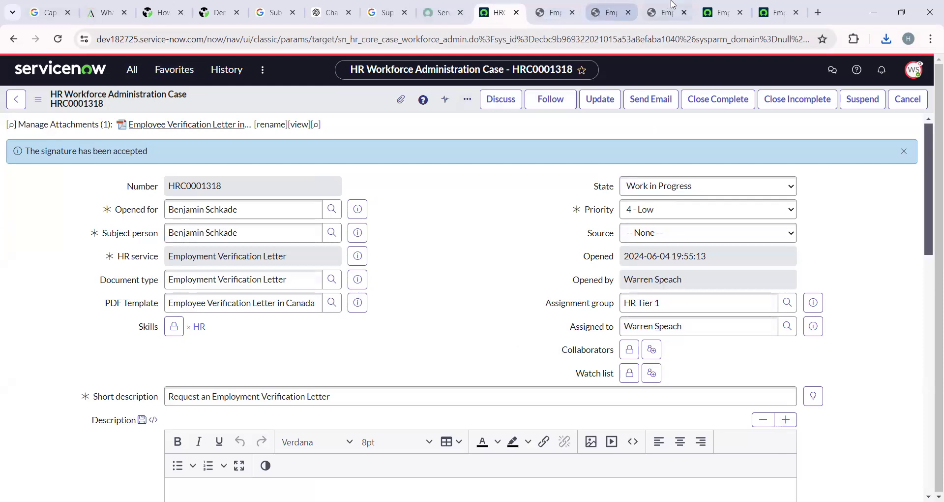
{"action": "left_click", "coordinate": [718, 5]}
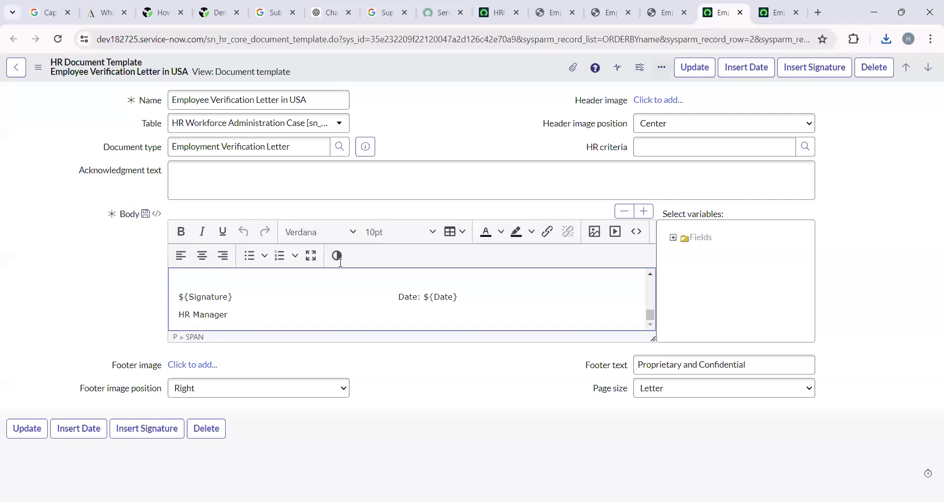
{"action": "left_click_drag", "start_coordinate": [184, 296], "coordinate": [257, 294]}
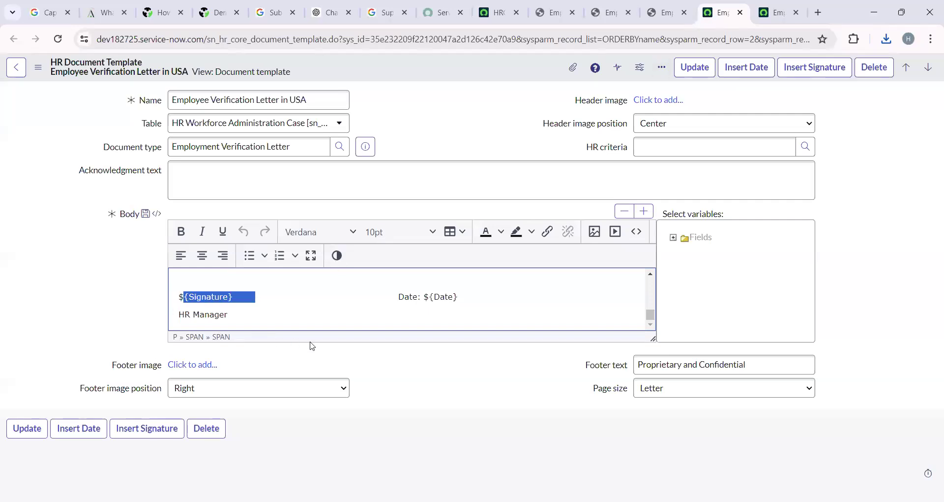
{"action": "left_click", "coordinate": [780, 13]}
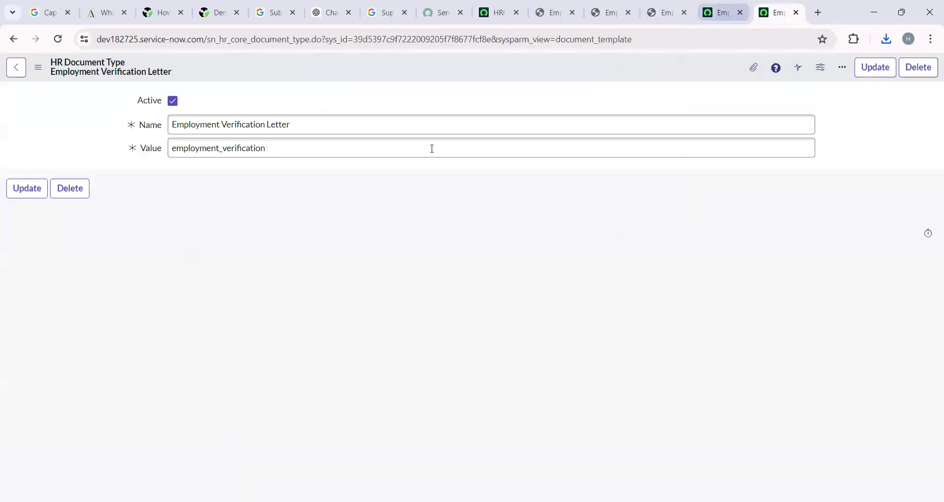
{"action": "left_click", "coordinate": [8, 39]}
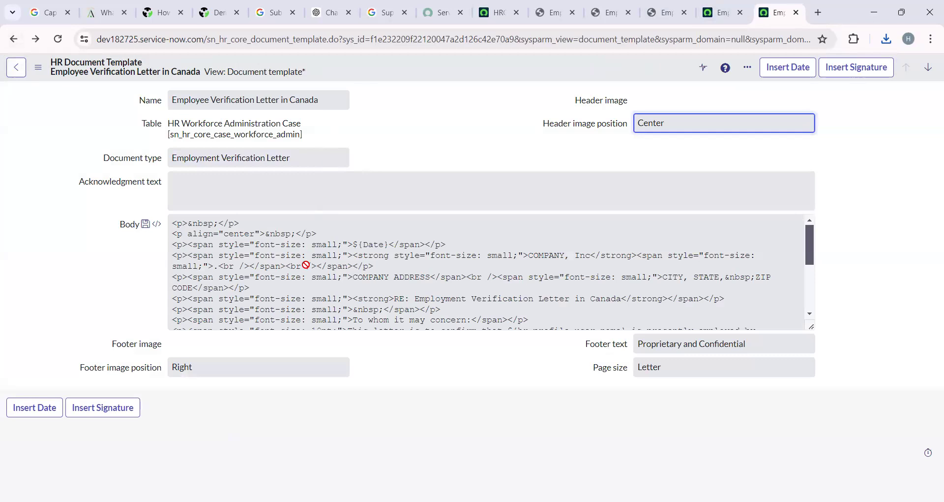
{"action": "scroll", "coordinate": [305, 264], "scroll_direction": "down", "scroll_amount": 5}
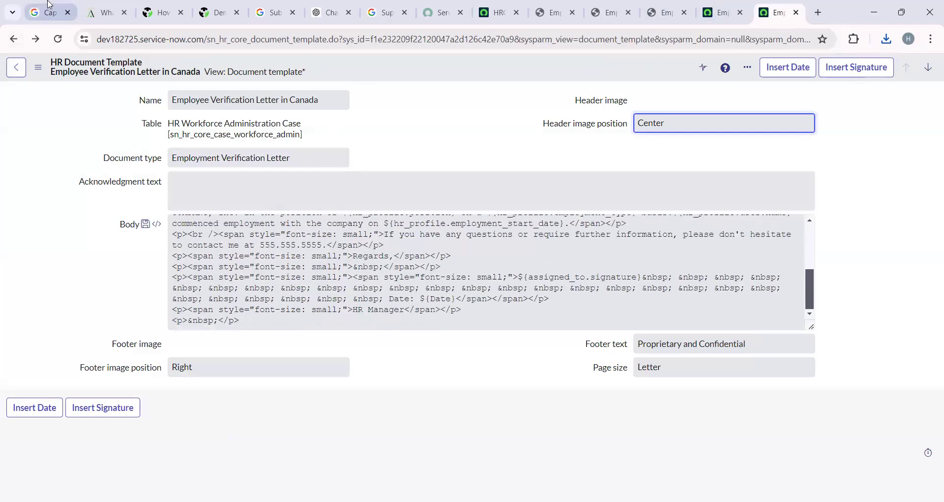
{"action": "left_click", "coordinate": [38, 67]}
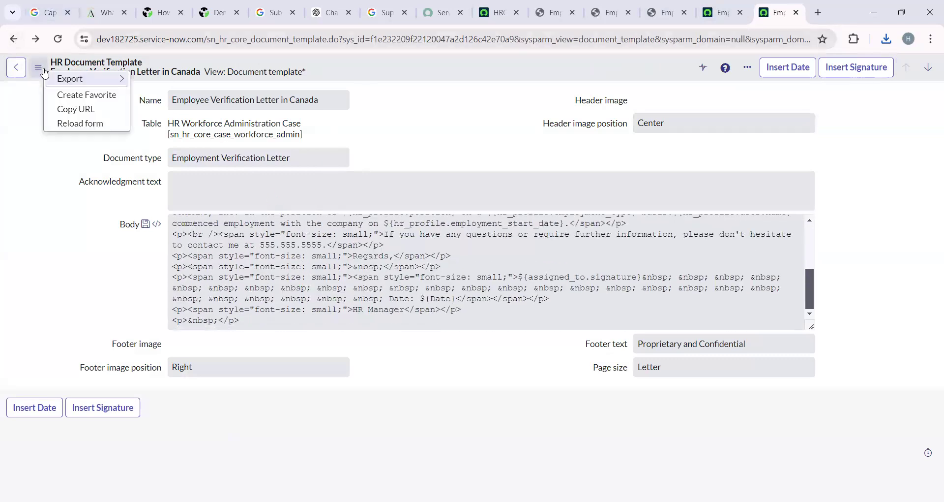
{"action": "left_click", "coordinate": [48, 202]}
{"action": "left_click", "coordinate": [16, 42]}
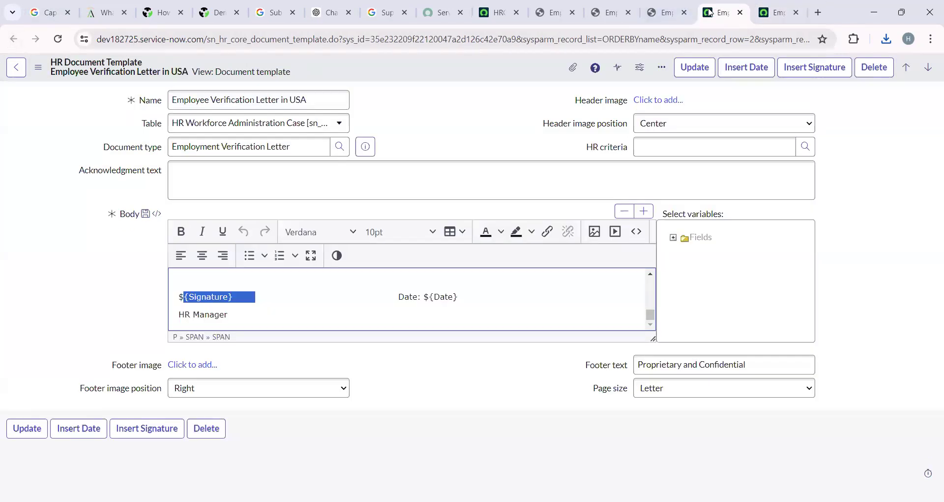
{"action": "left_click", "coordinate": [720, 12]}
{"action": "left_click", "coordinate": [498, 12]}
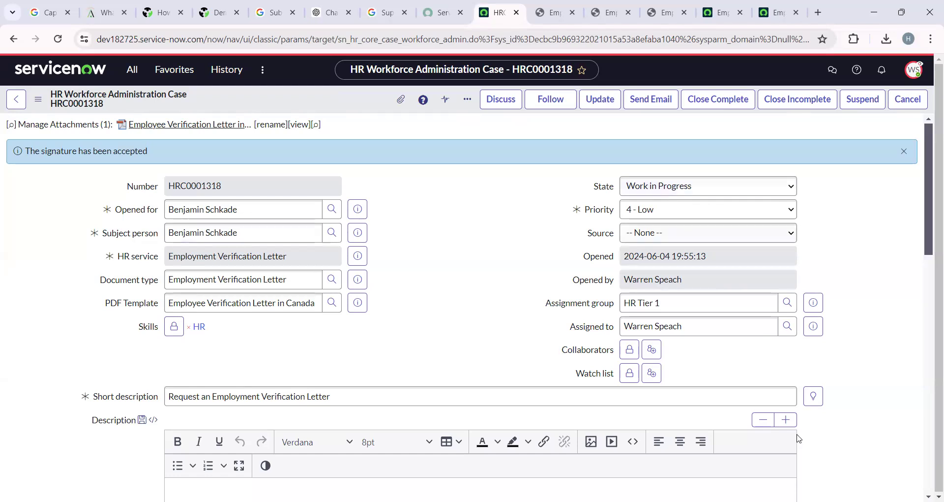
{"action": "left_click", "coordinate": [674, 328]}
{"action": "triple_click", "coordinate": [675, 328]}
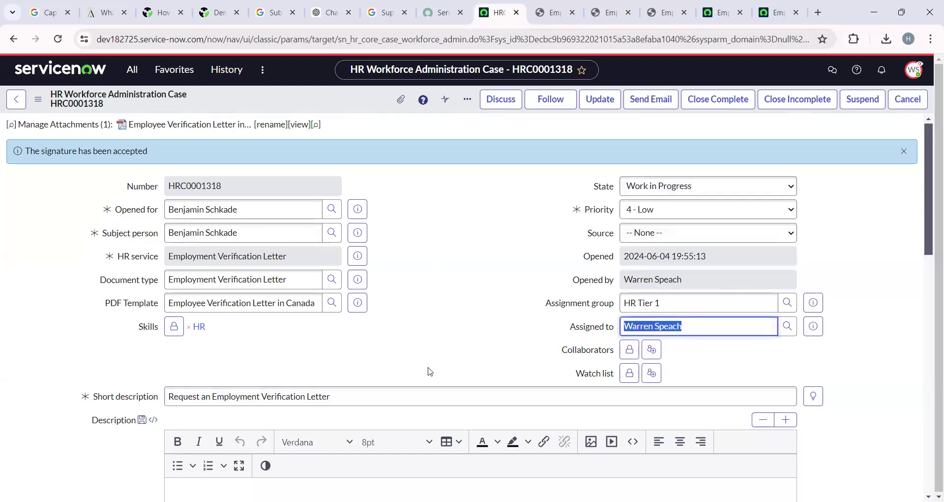
{"action": "left_click", "coordinate": [568, 4]}
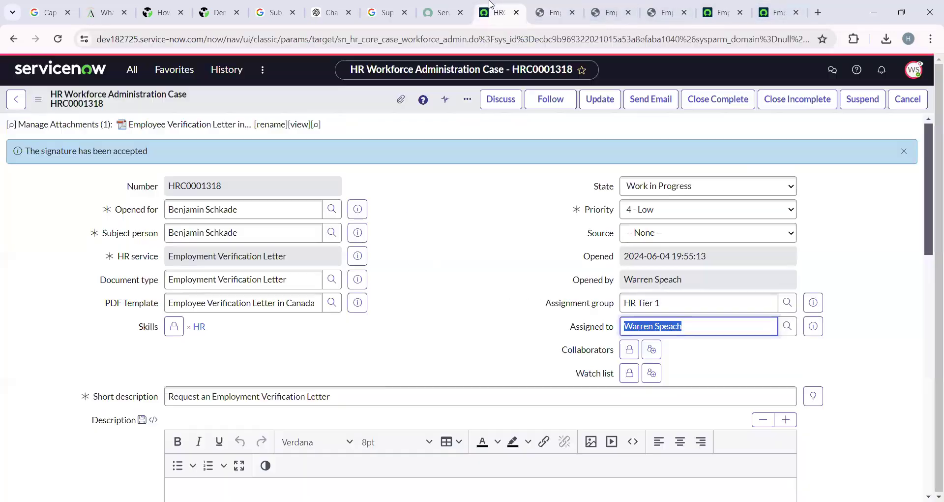
{"action": "left_click", "coordinate": [493, 6]}
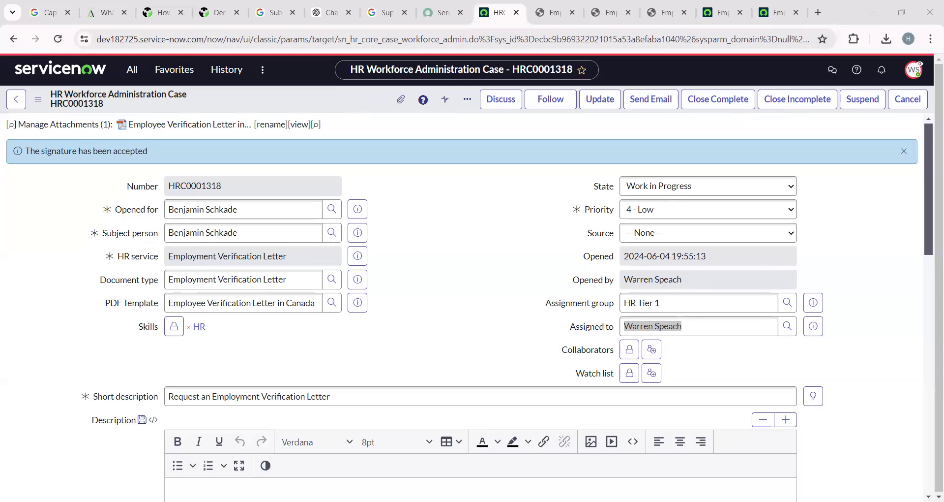
{"action": "key", "text": "alt+Tab"}
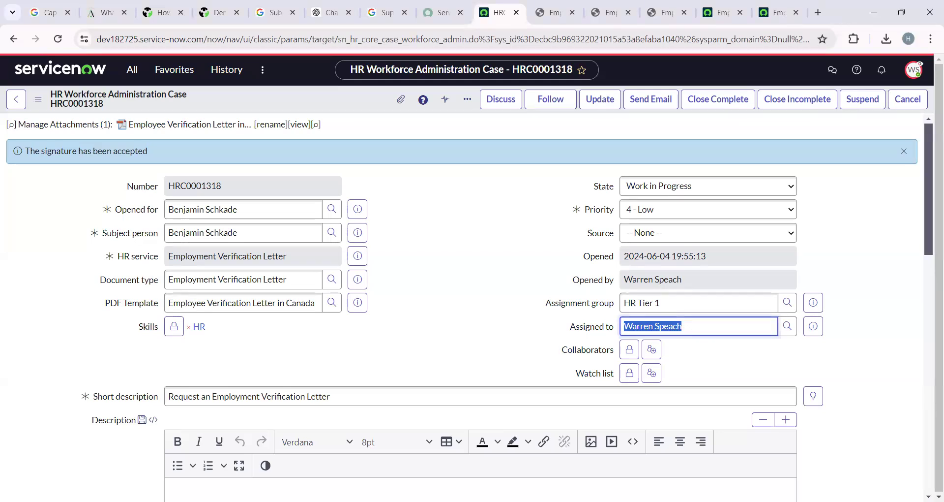
{"action": "key", "text": "alt+Tab"}
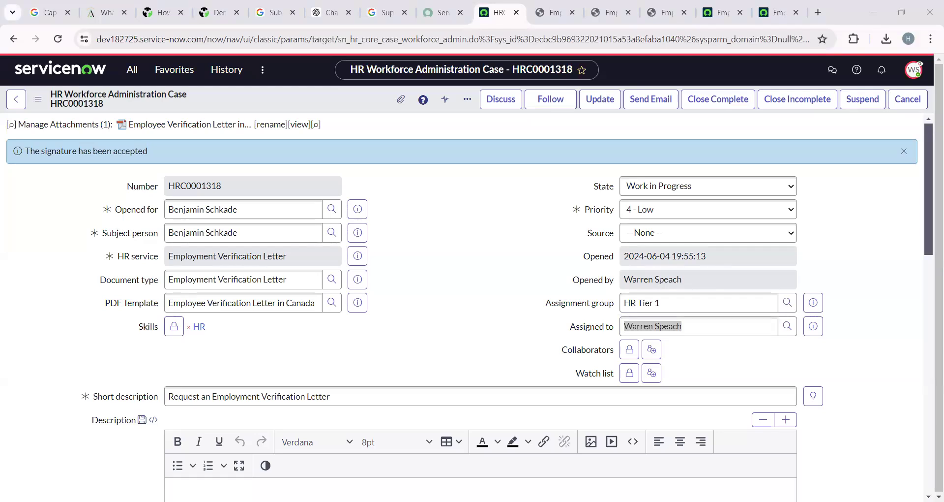
{"action": "left_click", "coordinate": [132, 69]}
{"action": "key", "text": "BackSpace"}
Filter the navigator for 'document' and open all Managed Documents in a new tab.
{"action": "type", "text": "co"}
{"action": "key", "text": "BackSpace"}
{"action": "key", "text": "BackSpace"}
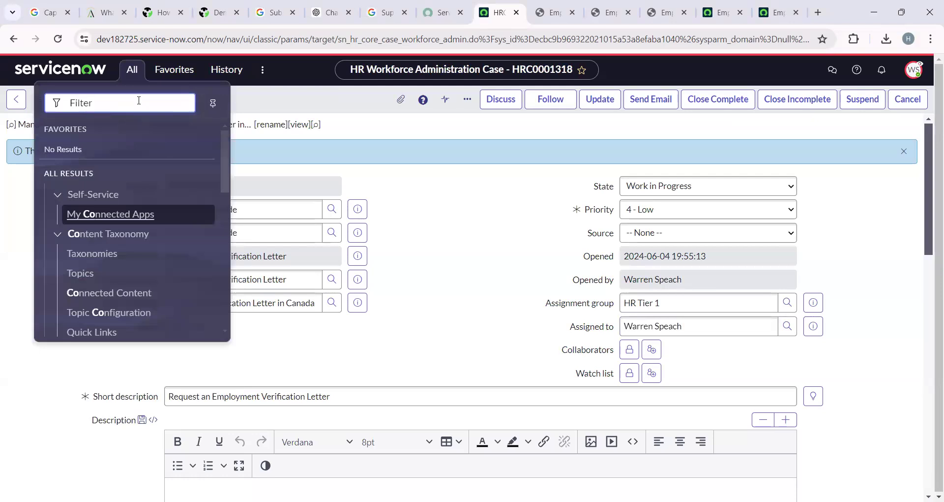
{"action": "type", "text": "document"}
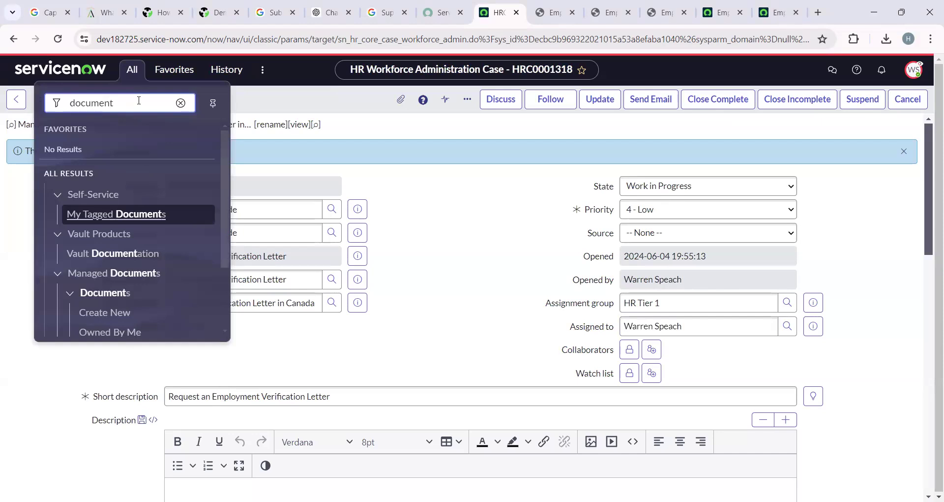
{"action": "scroll", "coordinate": [105, 295], "scroll_direction": "down", "scroll_amount": 2}
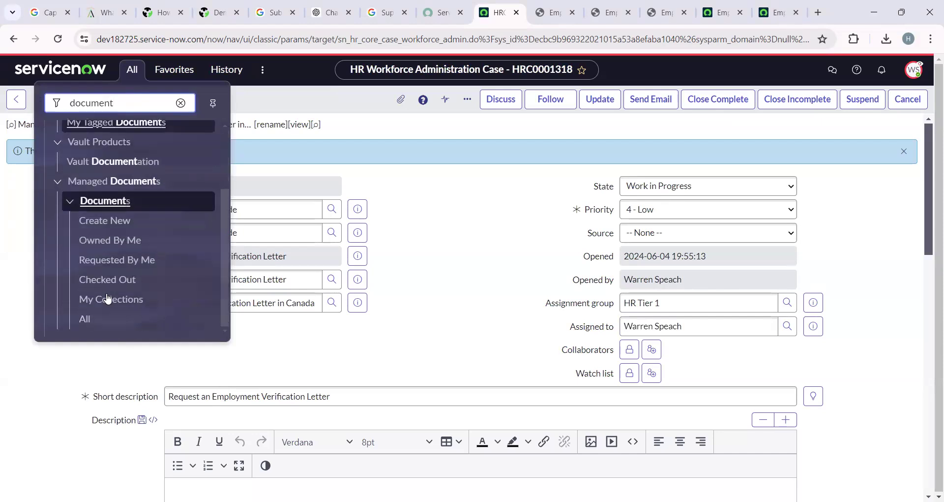
{"action": "right_click", "coordinate": [84, 319]}
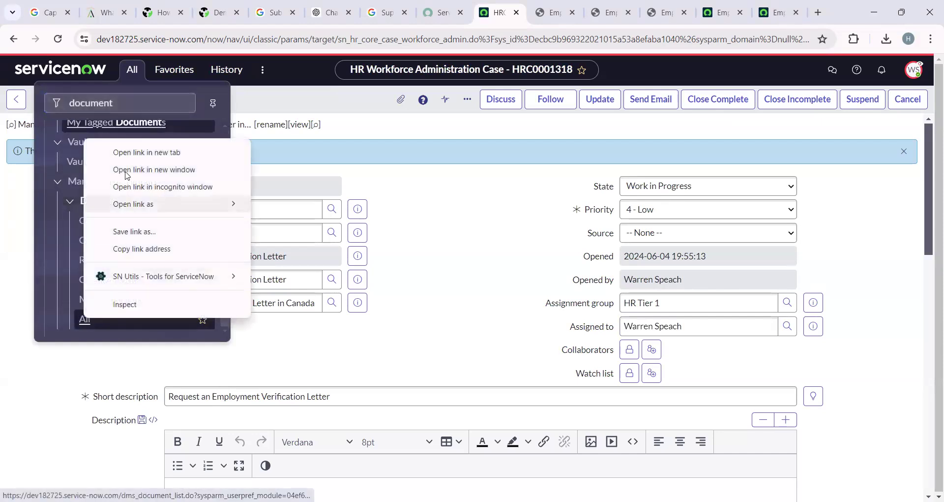
{"action": "left_click", "coordinate": [147, 152]}
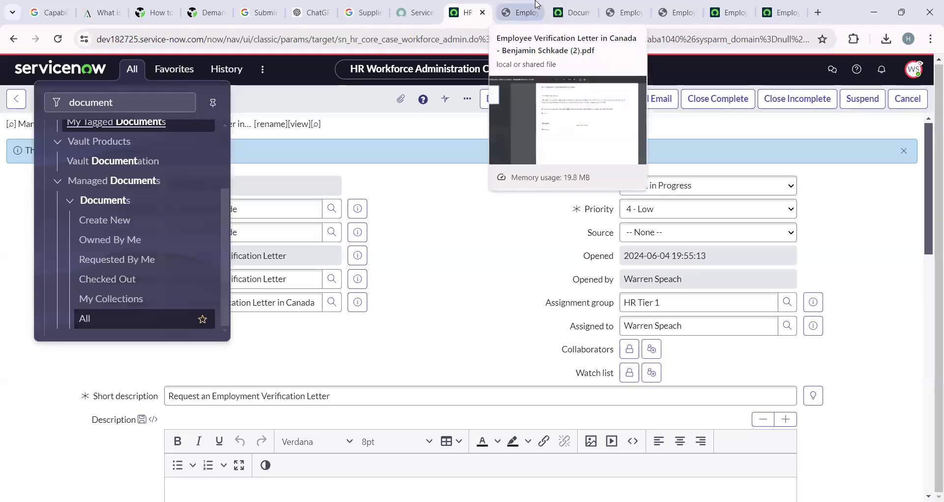
Review the 22-document list, return to case HRC0001318, and stop impersonating the user.
{"action": "left_click", "coordinate": [572, 13]}
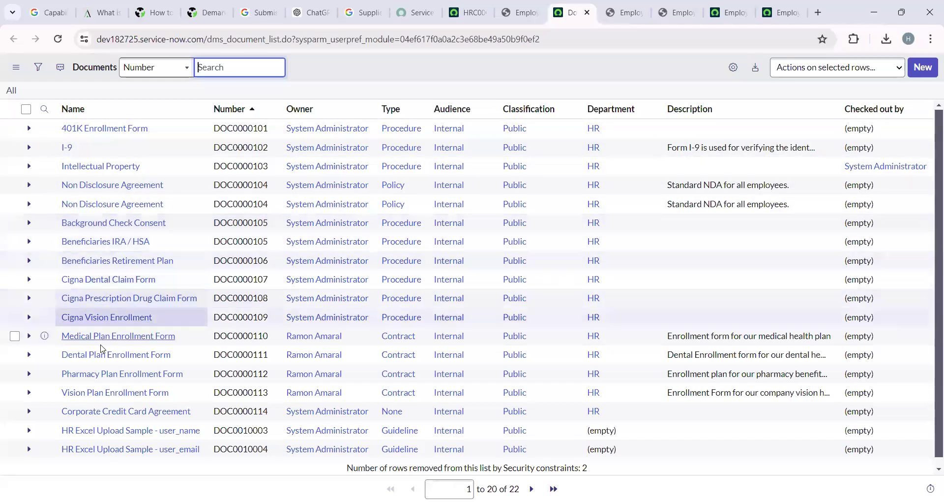
{"action": "scroll", "coordinate": [106, 374], "scroll_direction": "down", "scroll_amount": 1}
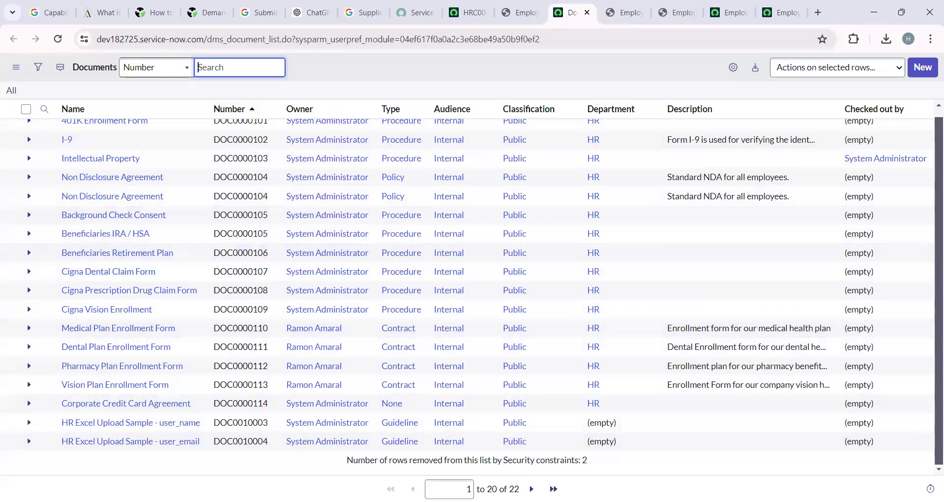
{"action": "key", "text": "alt+Tab"}
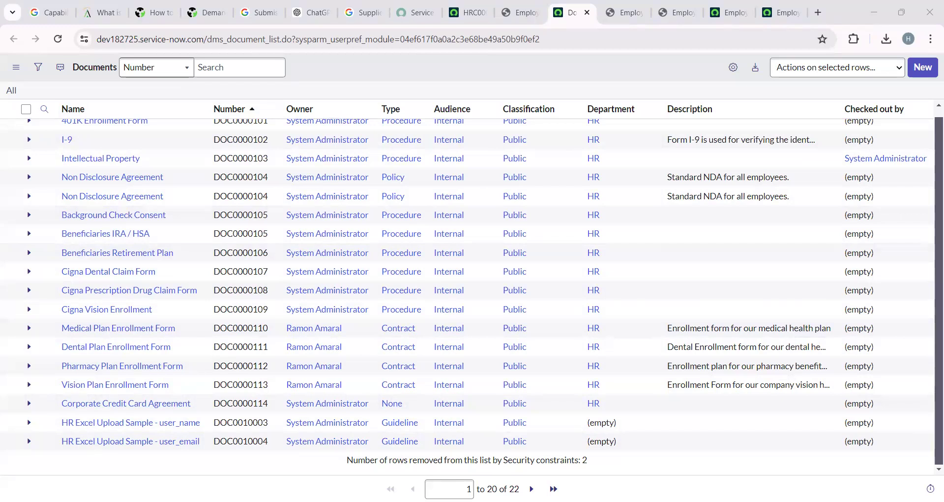
{"action": "scroll", "coordinate": [131, 202], "scroll_direction": "up", "scroll_amount": 2}
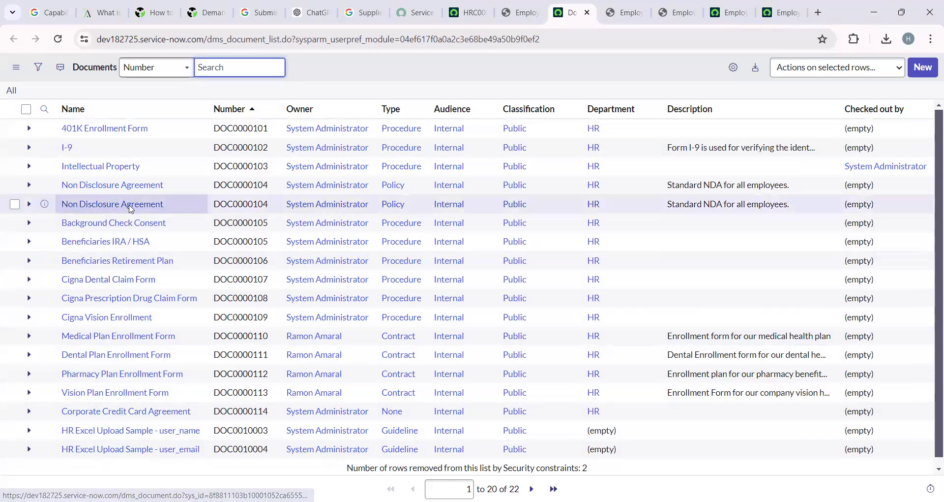
{"action": "scroll", "coordinate": [132, 204], "scroll_direction": "down", "scroll_amount": 2}
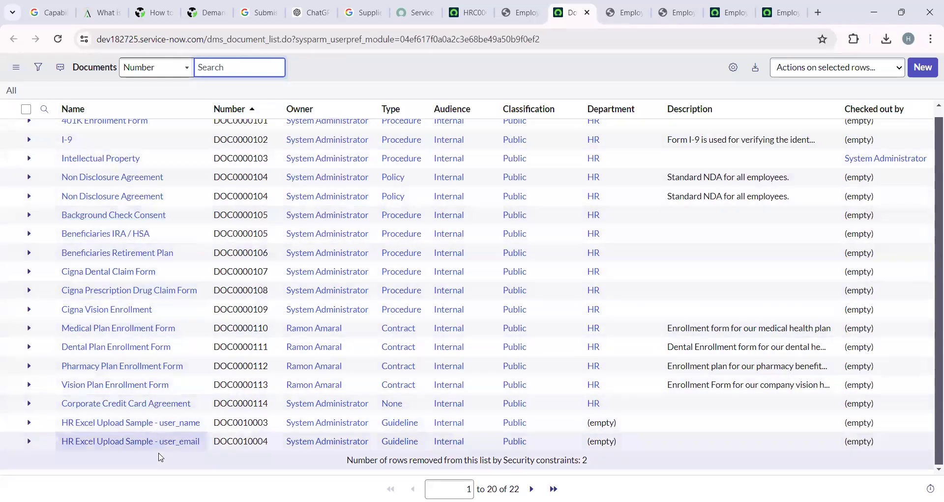
{"action": "left_click", "coordinate": [465, 7]}
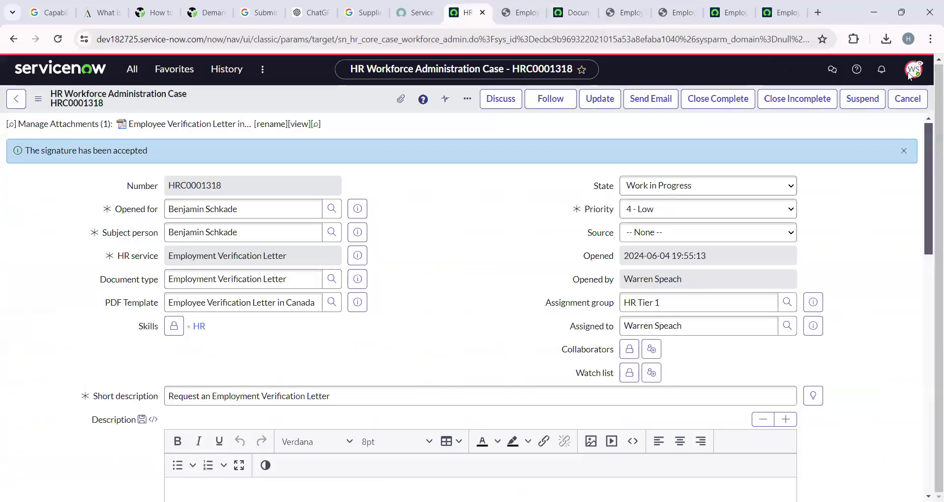
{"action": "left_click", "coordinate": [914, 69]}
{"action": "left_click", "coordinate": [792, 212]}
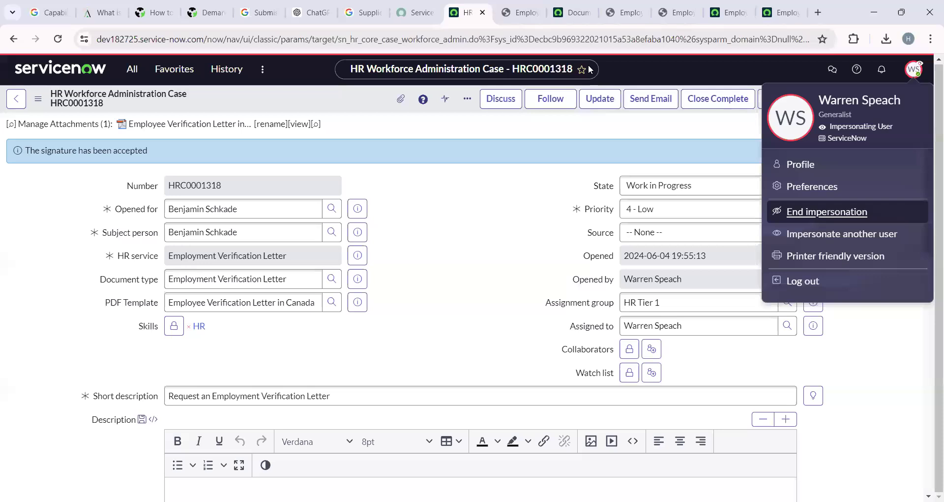
Scroll to the last Documents rows (21–22 of 22) and start a new Document record.
{"action": "left_click", "coordinate": [574, 6]}
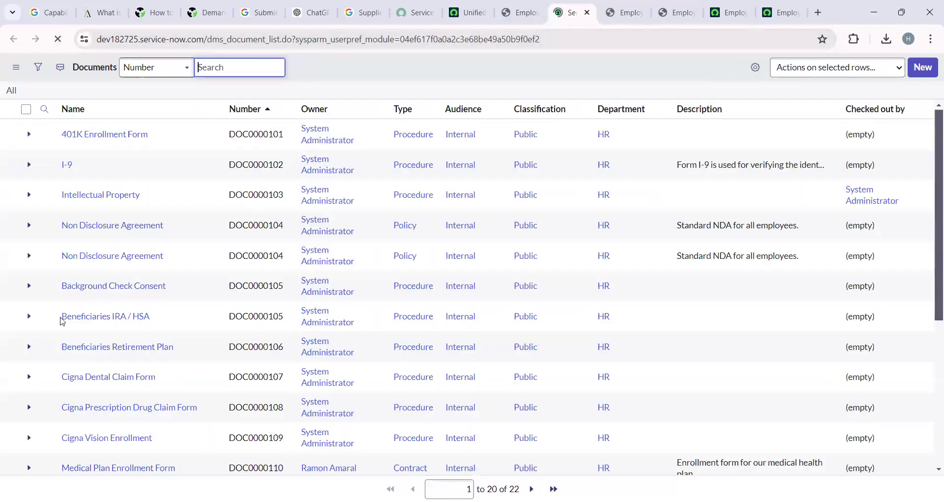
{"action": "scroll", "coordinate": [59, 318], "scroll_direction": "down", "scroll_amount": 4}
{"action": "scroll", "coordinate": [105, 320], "scroll_direction": "down", "scroll_amount": 1}
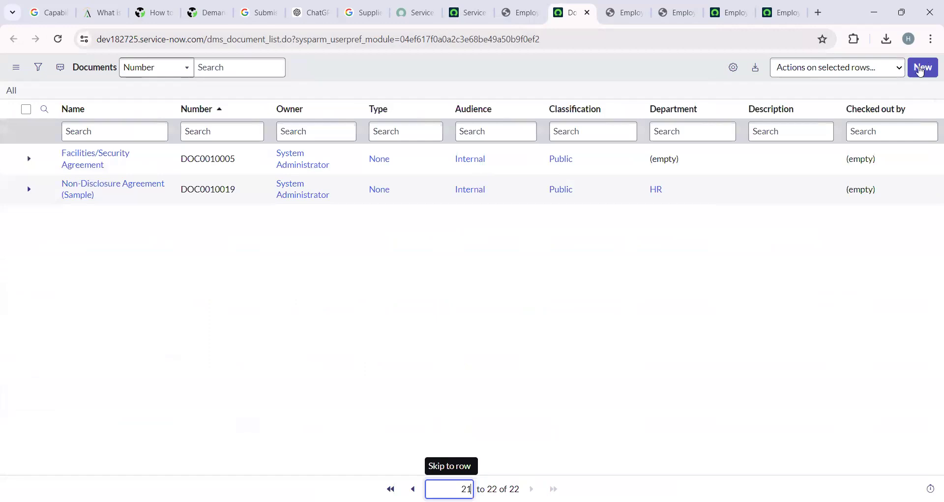
{"action": "left_click", "coordinate": [921, 70]}
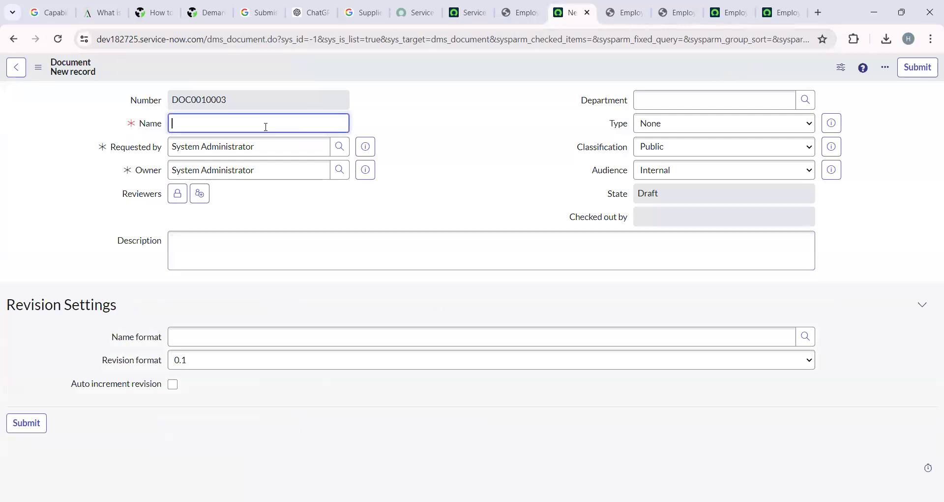
Name the document 'Letter Of Resignation' and set its department to HR.
{"action": "left_click", "coordinate": [265, 126]}
{"action": "type", "text": "Letter Of Resignation"}
{"action": "left_click", "coordinate": [750, 100]}
{"action": "type", "text": "HR"}
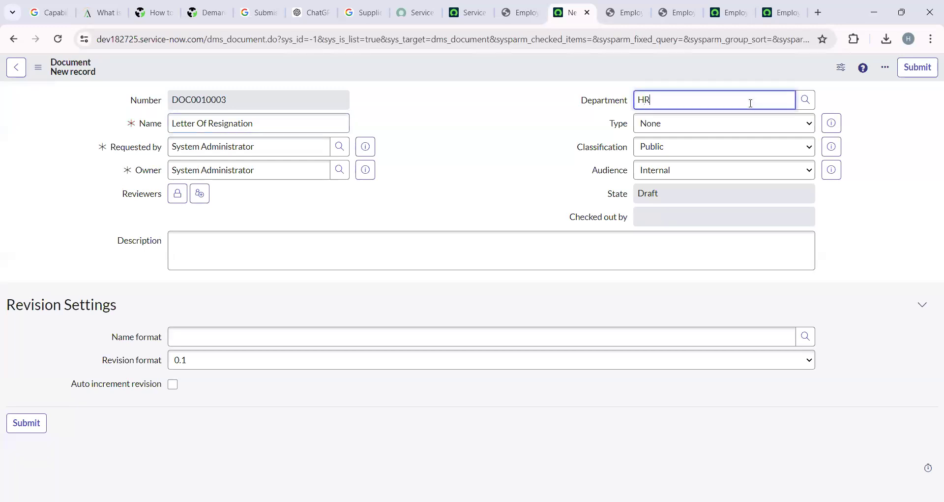
{"action": "left_click", "coordinate": [685, 117]}
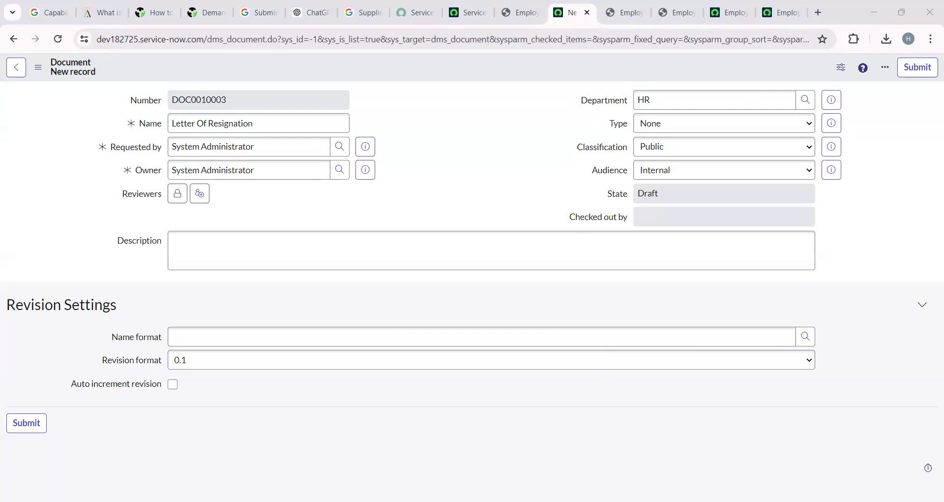
Set type Contract, classification Confidential, enable auto-increment revision, and save the record.
{"action": "left_click", "coordinate": [685, 147]}
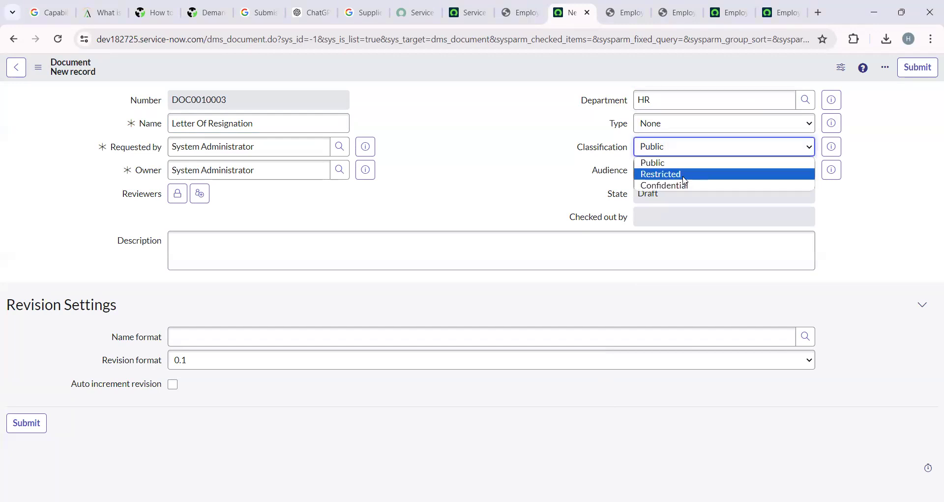
{"action": "left_click", "coordinate": [683, 124]}
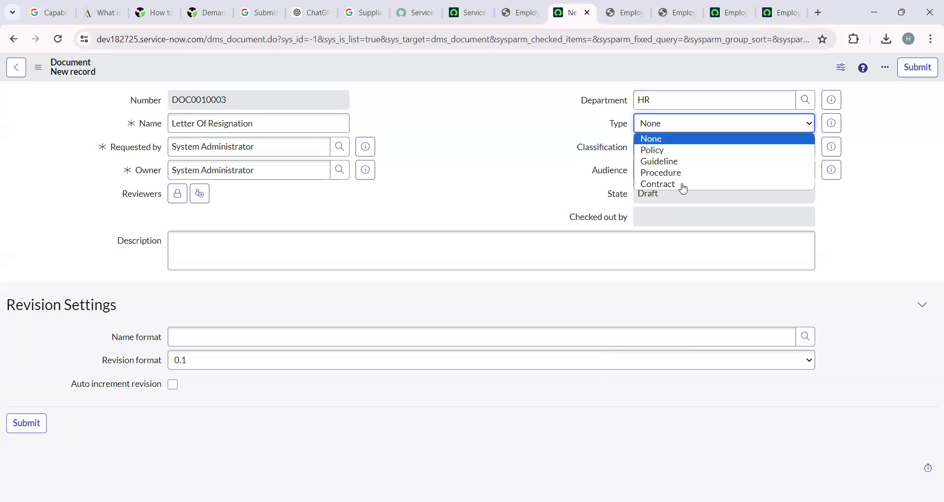
{"action": "left_click", "coordinate": [674, 183]}
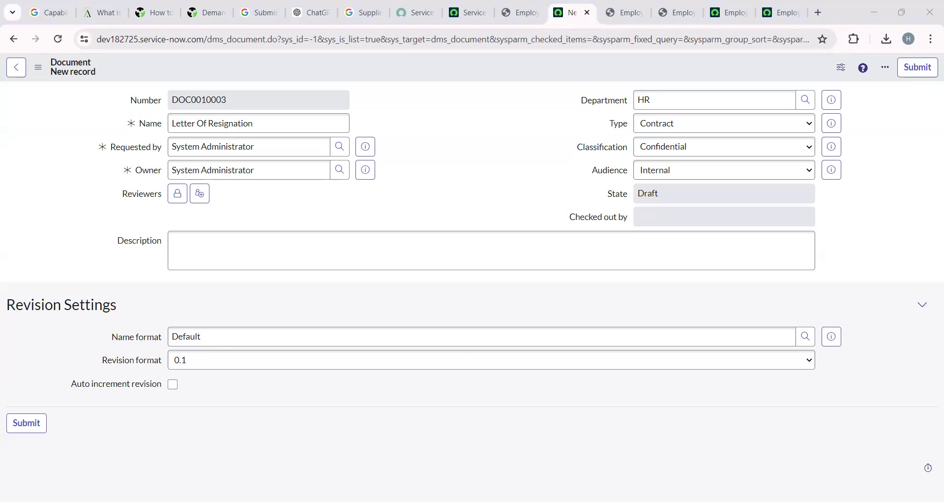
{"action": "left_click", "coordinate": [173, 384]}
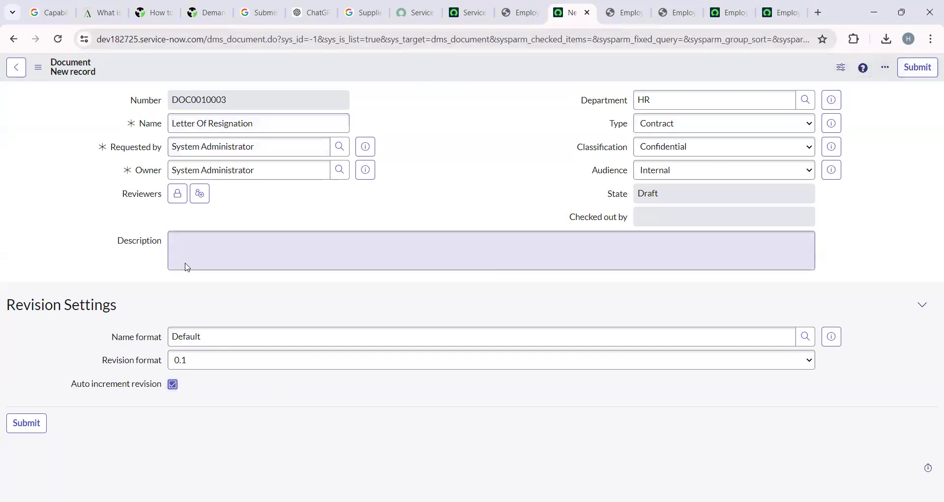
{"action": "right_click", "coordinate": [434, 73]}
{"action": "left_click", "coordinate": [443, 77]}
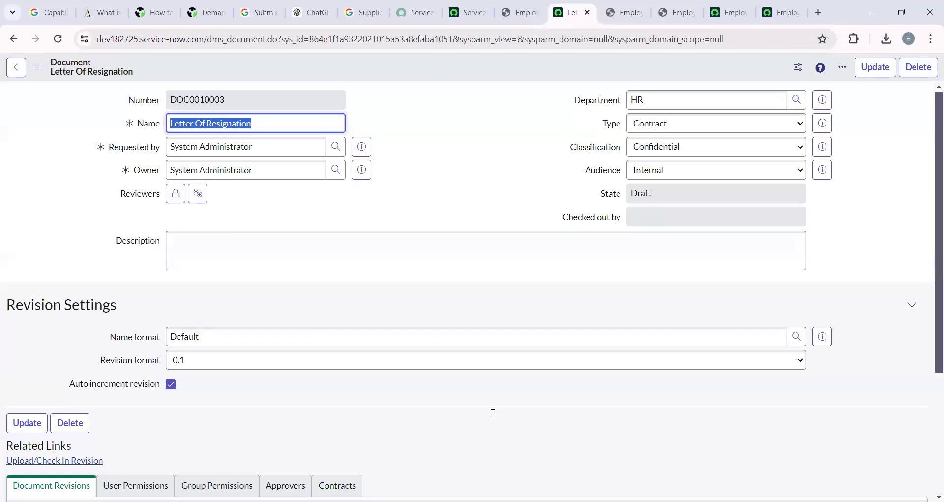
{"action": "key", "text": "alt+Tab"}
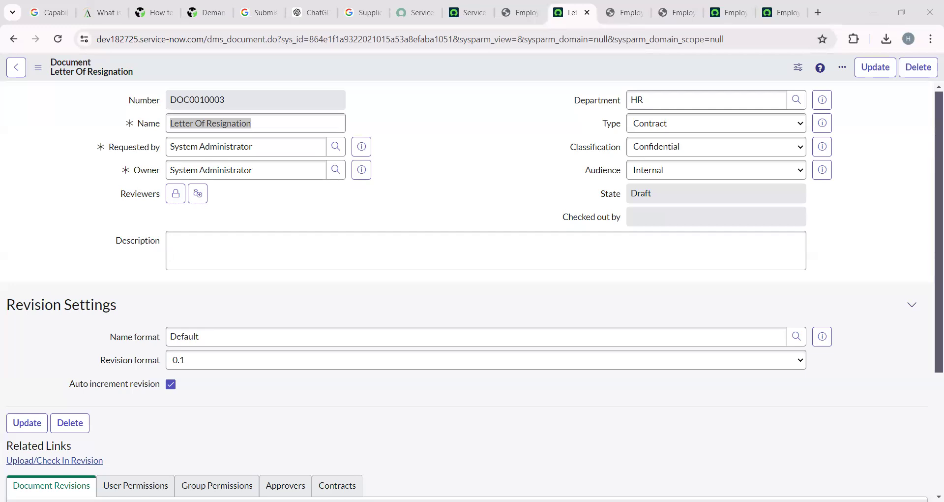
Upload the 03.04a Resignation Letter Template PDF from Downloads as a new revision.
{"action": "scroll", "coordinate": [245, 389], "scroll_direction": "down", "scroll_amount": 1}
{"action": "left_click", "coordinate": [91, 401]}
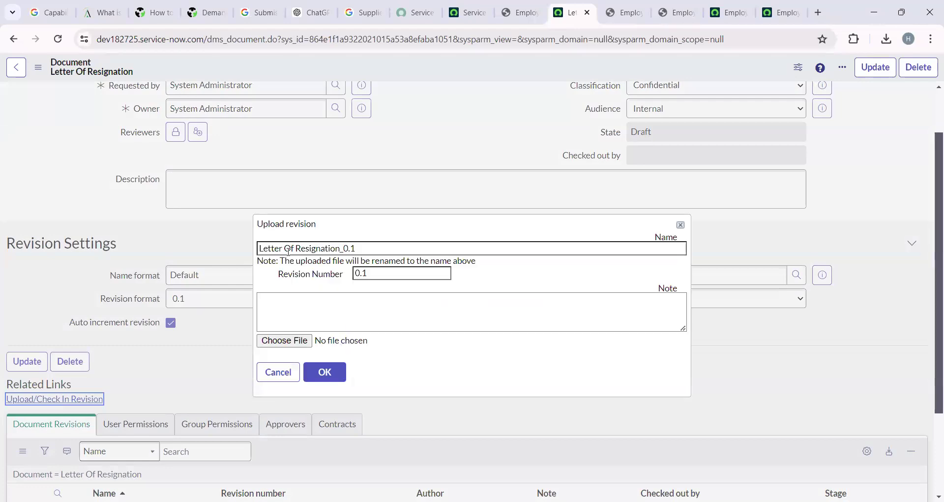
{"action": "left_click", "coordinate": [298, 344]}
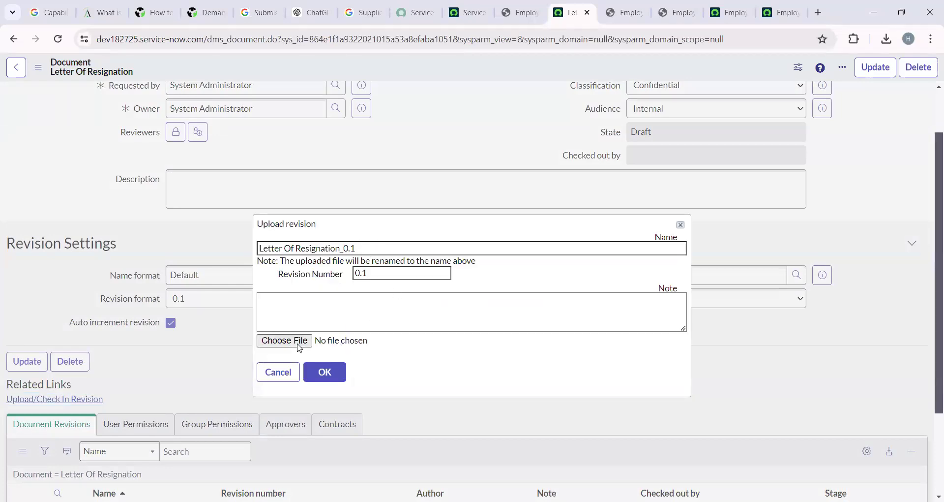
{"action": "left_click", "coordinate": [418, 187]}
{"action": "type", "text": "resign"}
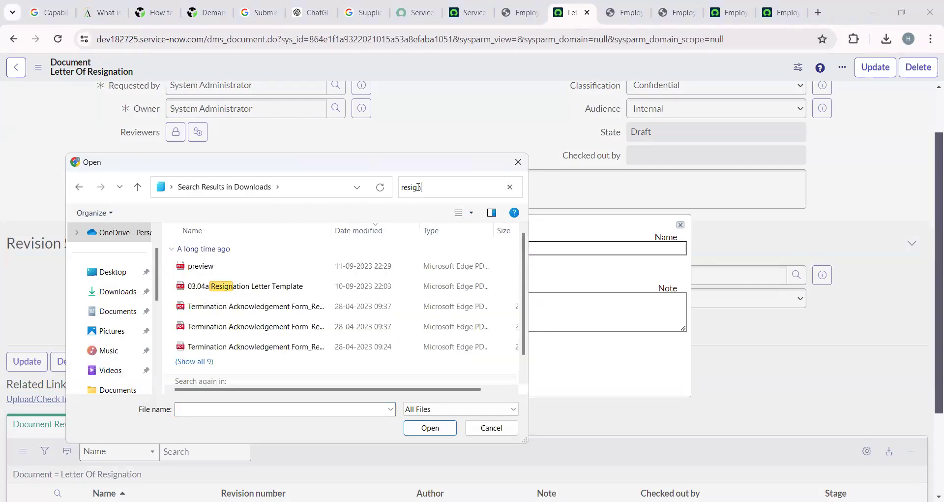
{"action": "left_click", "coordinate": [286, 289]}
{"action": "left_click", "coordinate": [430, 427]}
{"action": "left_click", "coordinate": [331, 372]}
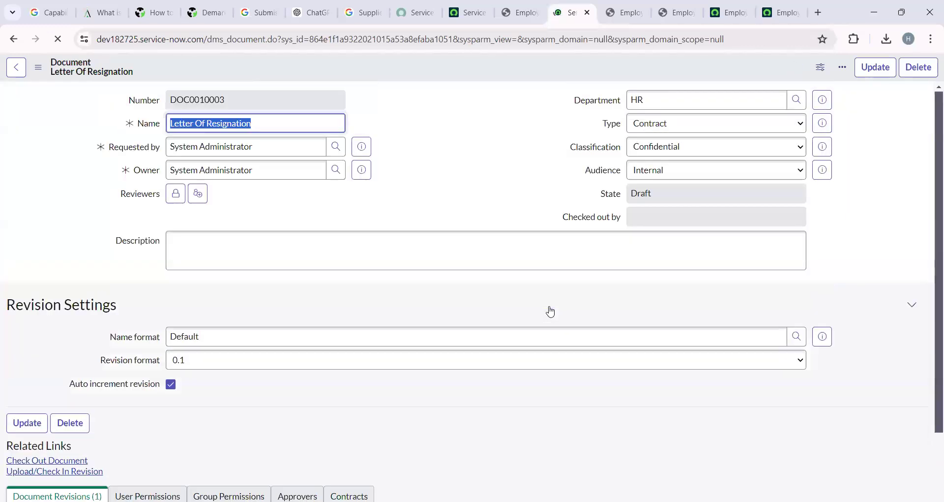
Open revision Letter Of Resignation_0.1 in a new tab and switch to it.
{"action": "scroll", "coordinate": [321, 338], "scroll_direction": "down", "scroll_amount": 3}
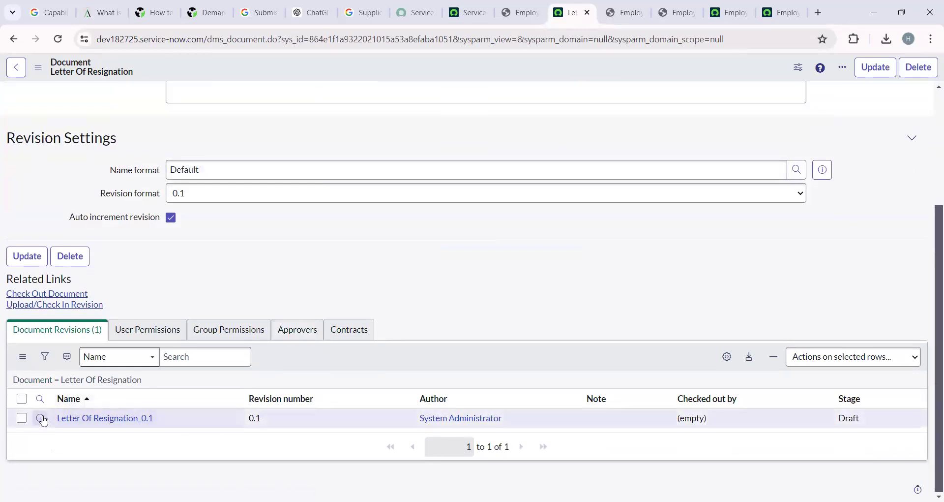
{"action": "right_click", "coordinate": [60, 417]}
{"action": "left_click", "coordinate": [114, 251]}
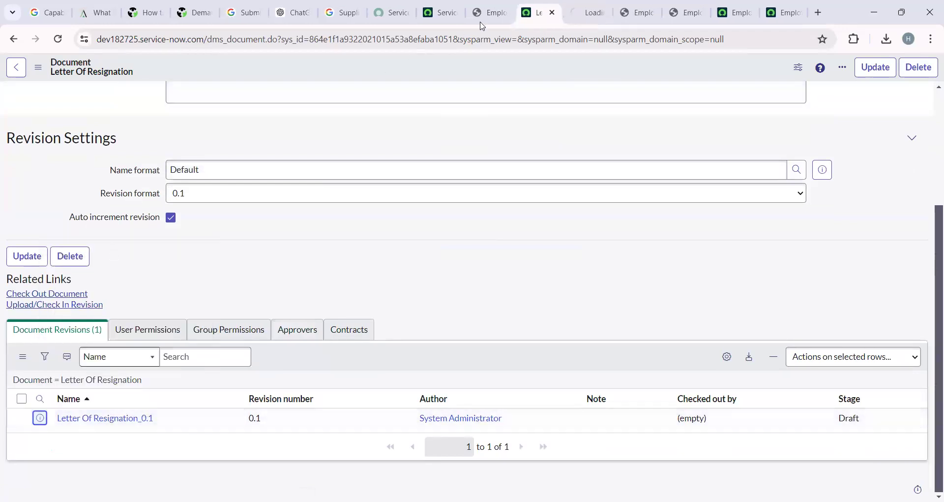
{"action": "left_click", "coordinate": [591, 6]}
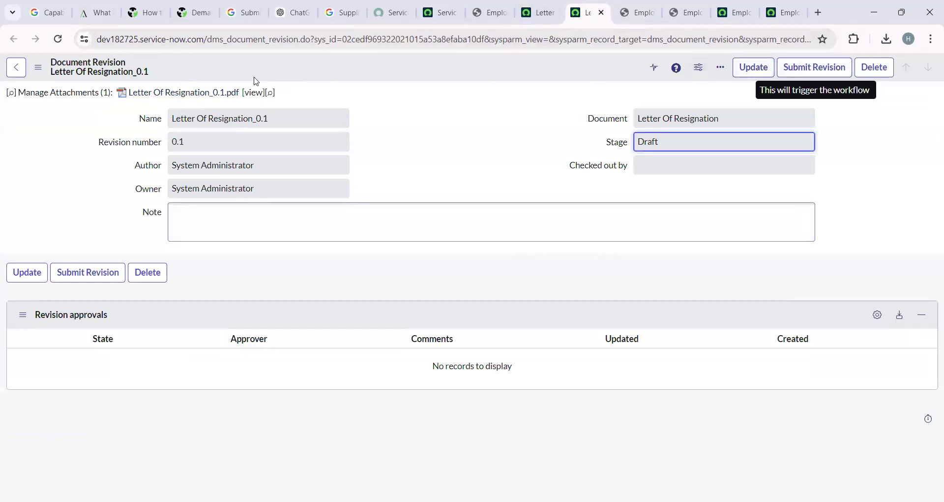
Download Letter Of Resignation_0.1.pdf and open it from Chrome's downloads panel.
{"action": "left_click", "coordinate": [186, 93]}
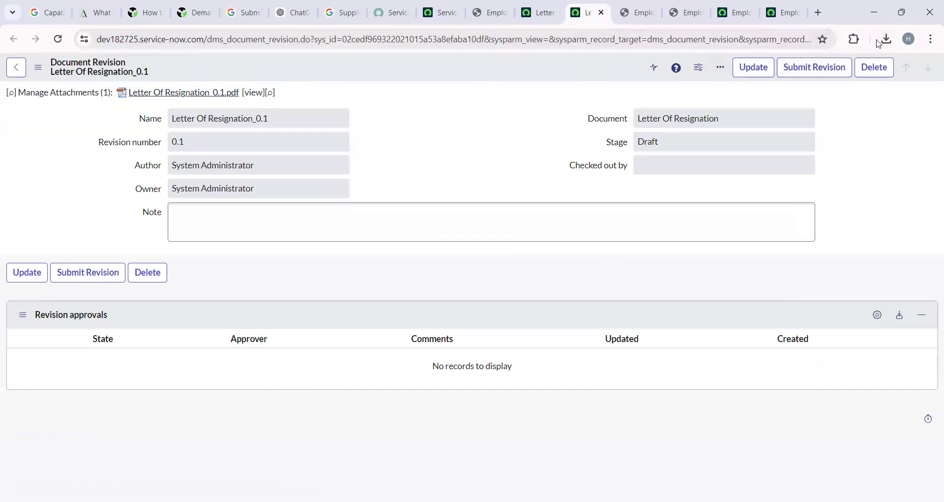
{"action": "left_click", "coordinate": [887, 39]}
{"action": "left_click", "coordinate": [796, 95]}
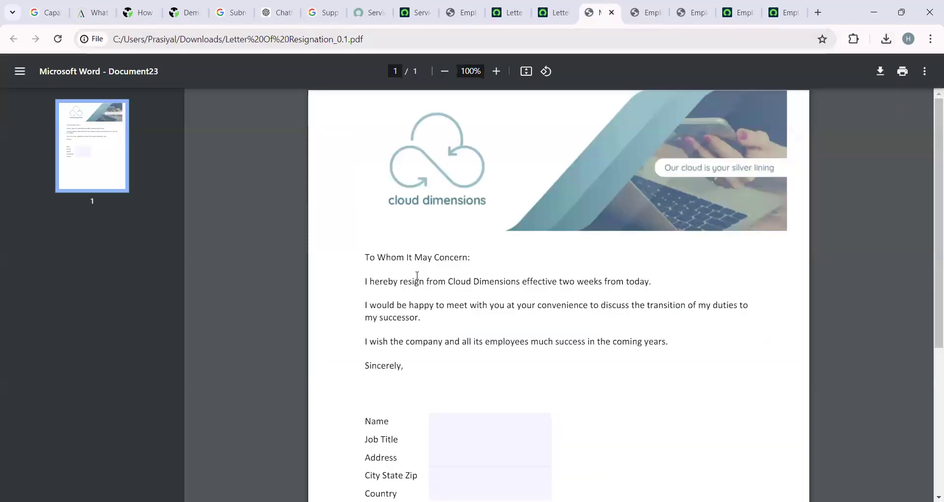
Check the PDF's Name, Job Title, Address, City State Zip and Country fields.
{"action": "scroll", "coordinate": [516, 284], "scroll_direction": "down", "scroll_amount": 3}
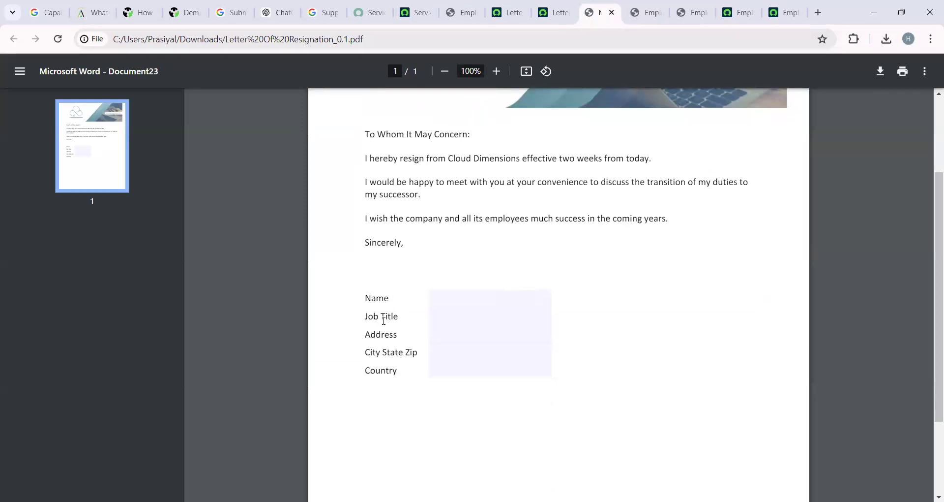
{"action": "left_click", "coordinate": [473, 299]}
{"action": "left_click", "coordinate": [466, 317]}
{"action": "left_click", "coordinate": [466, 337]}
{"action": "left_click", "coordinate": [465, 352]}
{"action": "left_click", "coordinate": [487, 370]}
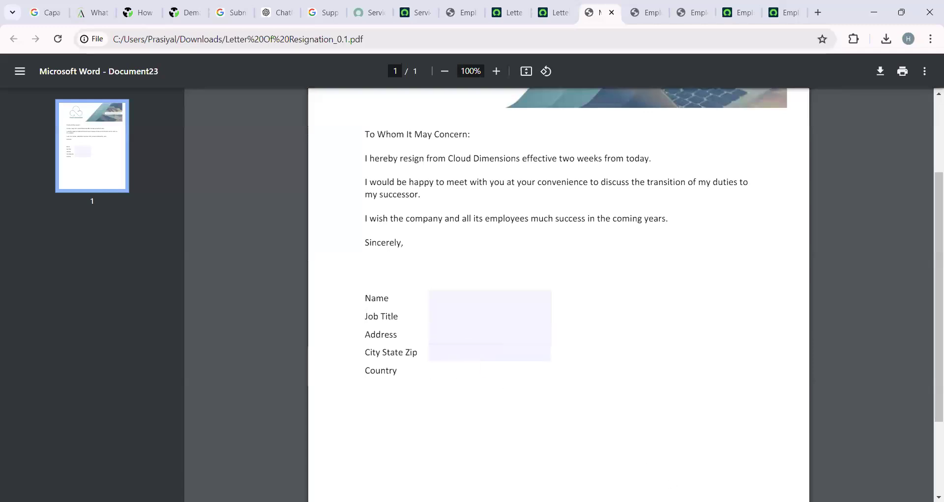
Submit revision Letter Of Resignation_0.1 so it becomes Ready for Publishing.
{"action": "key", "text": "alt+Tab"}
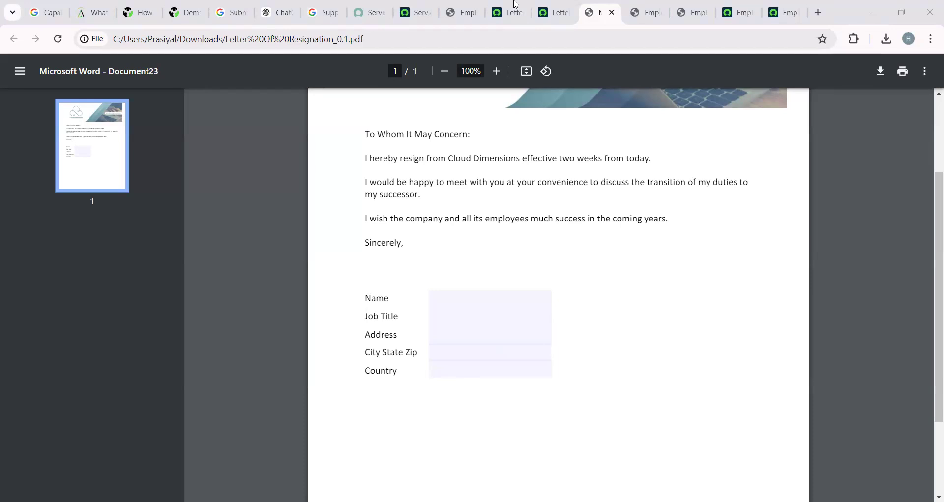
{"action": "left_click", "coordinate": [555, 13]}
{"action": "left_click", "coordinate": [819, 69]}
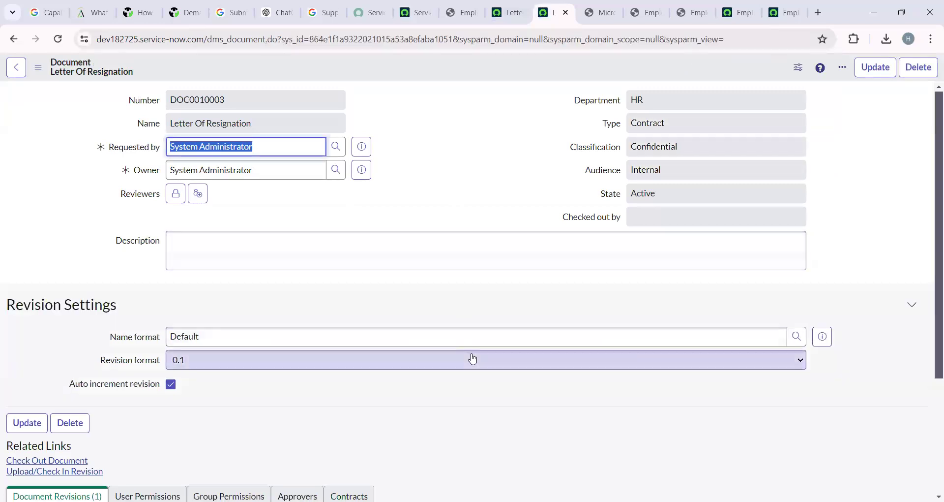
{"action": "scroll", "coordinate": [291, 401], "scroll_direction": "down", "scroll_amount": 3}
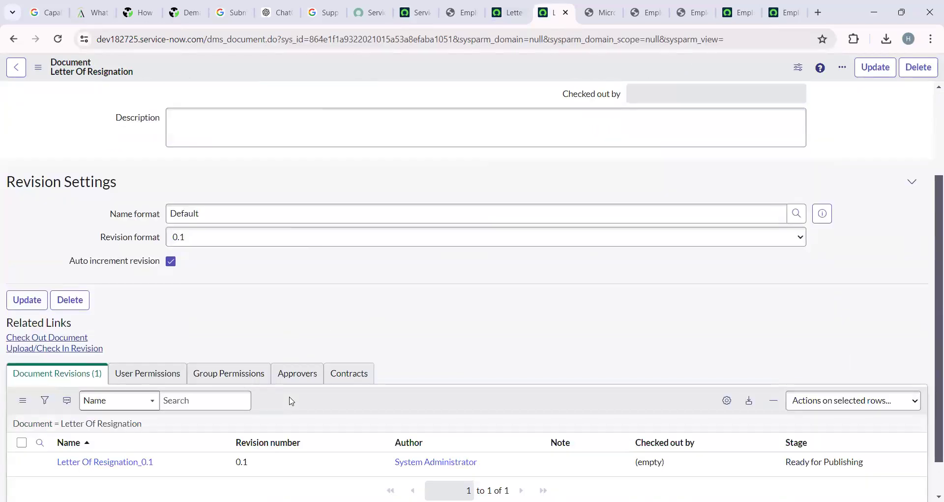
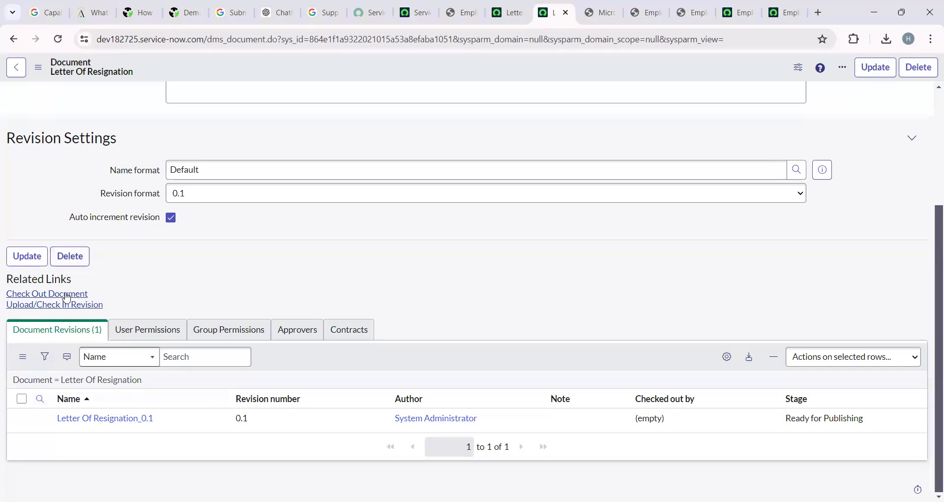
Open the Letter Of Resignation_0.1 record from the document's Document Revisions list.
{"action": "scroll", "coordinate": [320, 285], "scroll_direction": "up", "scroll_amount": 3}
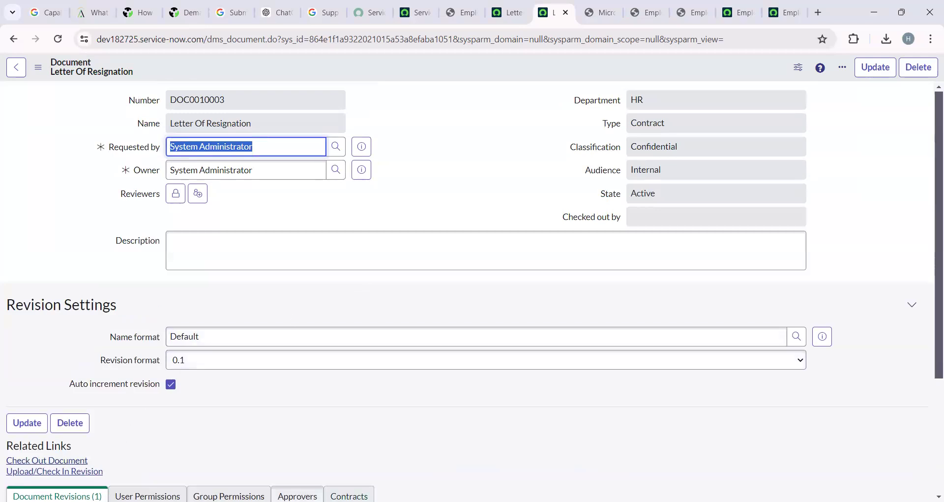
{"action": "key", "text": "alt+Tab"}
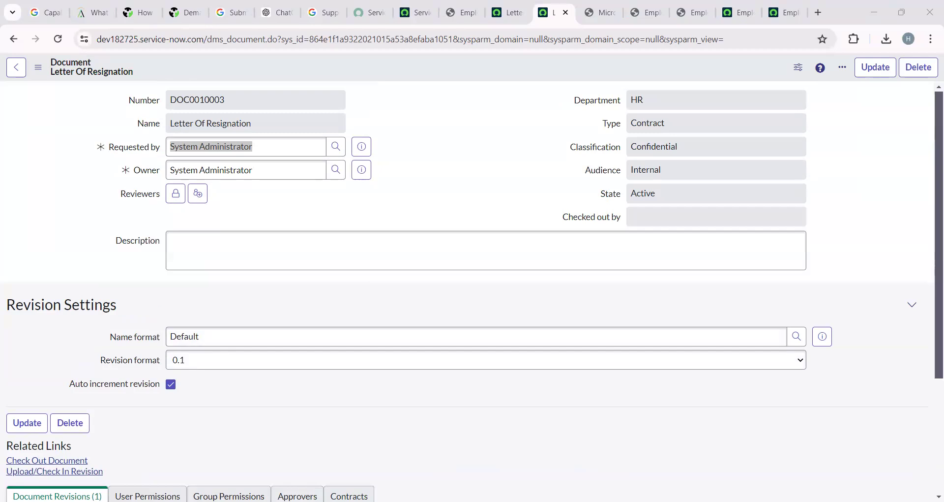
{"action": "left_click", "coordinate": [105, 417]}
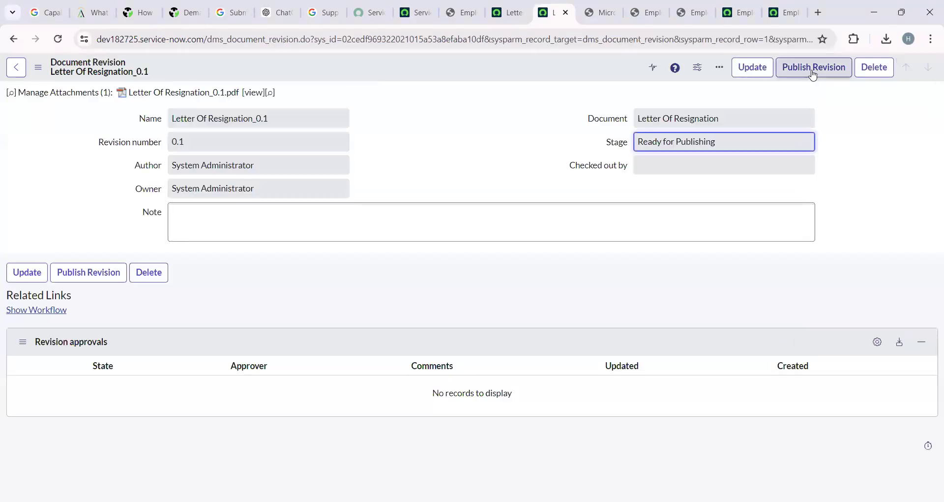
Publish revision Letter Of Resignation_0.1 and confirm in the Publish revision dialog.
{"action": "left_click", "coordinate": [814, 71]}
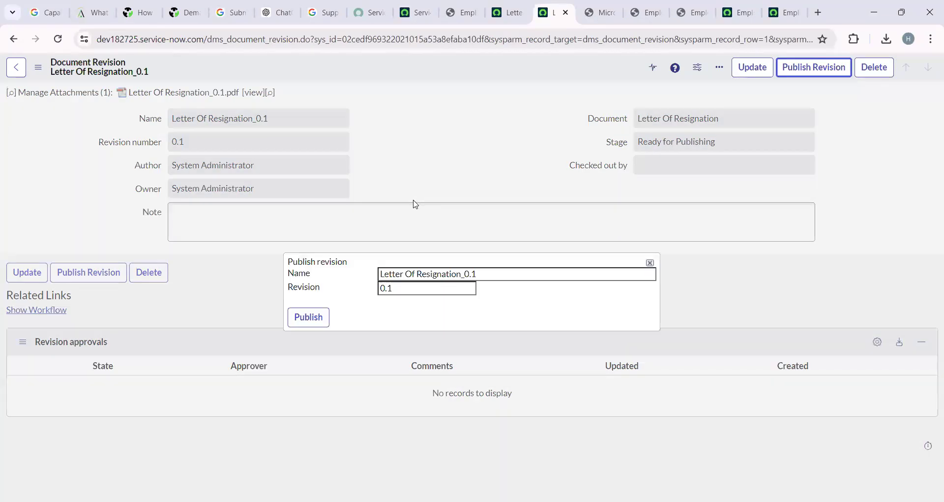
{"action": "left_click", "coordinate": [320, 318]}
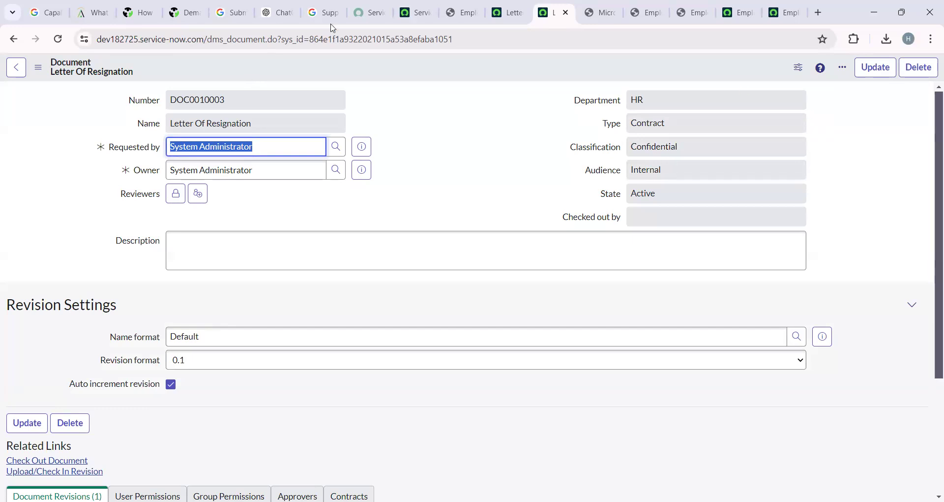
{"action": "left_click", "coordinate": [414, 12]}
Filter the navigator for 'hr d' and open HR Administration > HR Document Templates.
{"action": "left_click", "coordinate": [133, 69]}
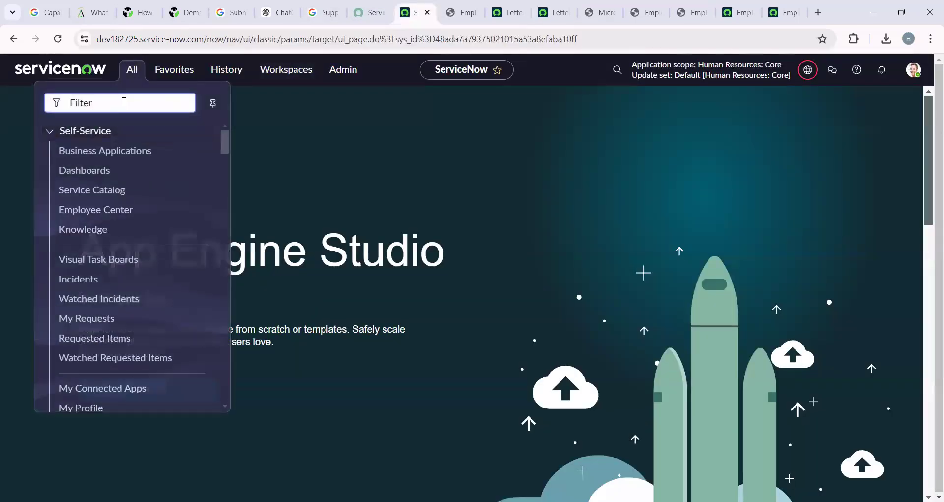
{"action": "type", "text": "hr d"}
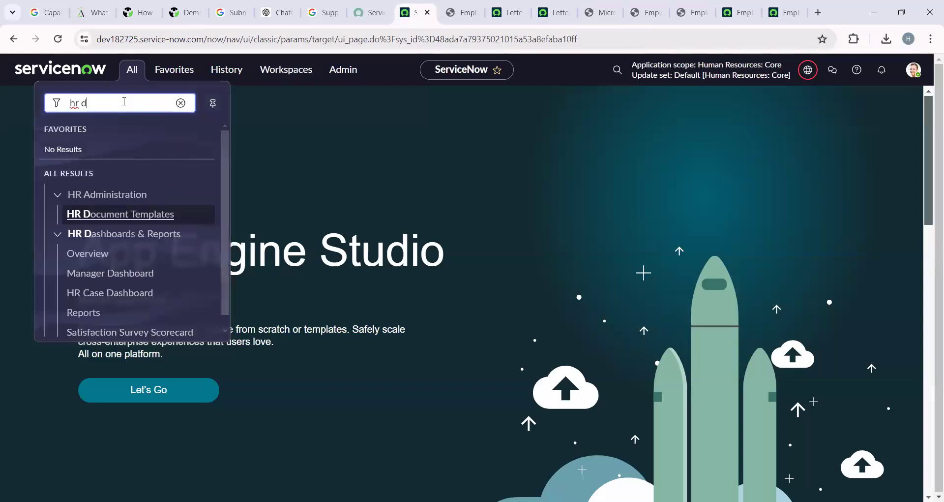
{"action": "left_click", "coordinate": [164, 215]}
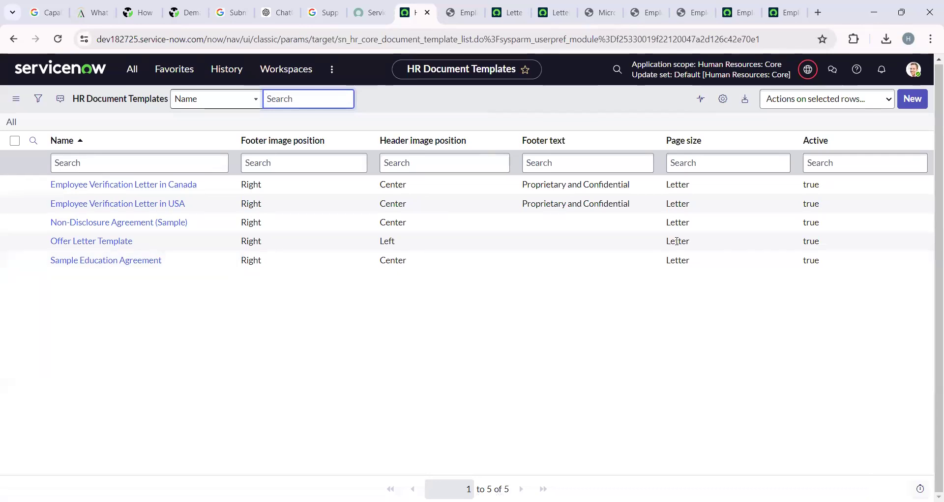
Create a new HR document template of type PDF Document Template.
{"action": "left_click", "coordinate": [913, 102]}
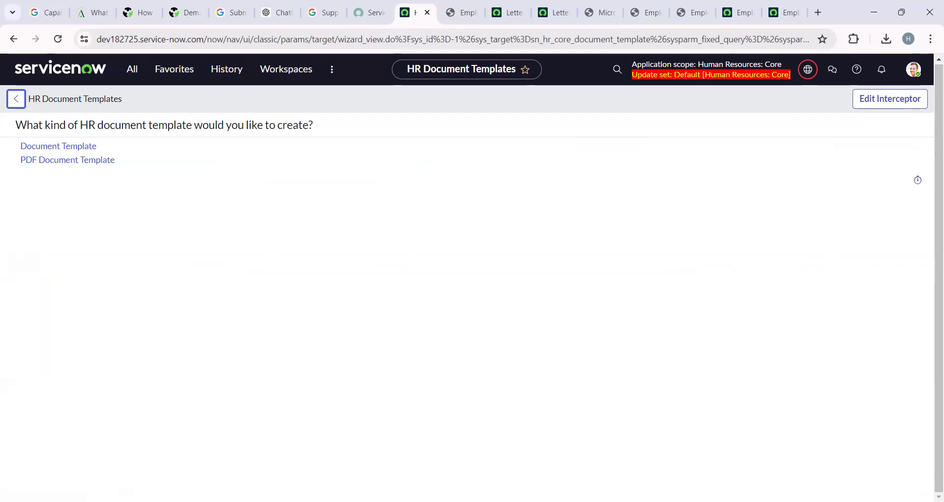
{"action": "key", "text": "alt+Tab"}
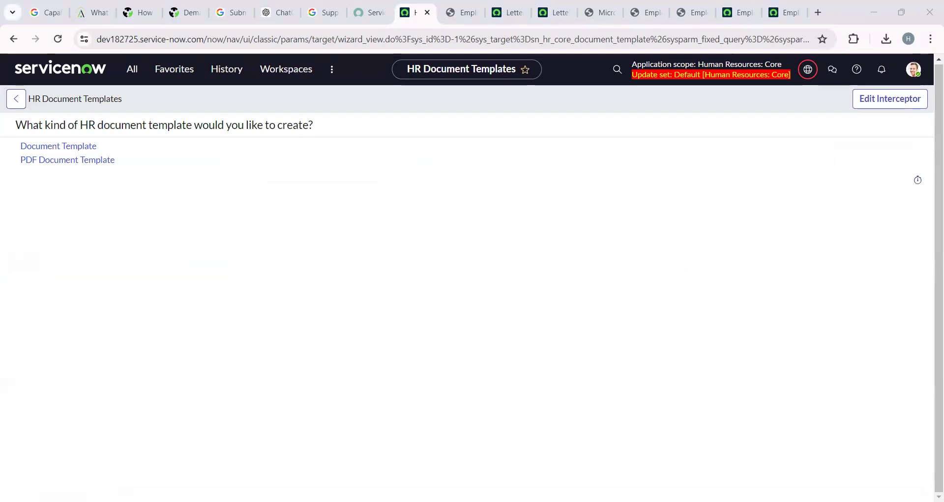
{"action": "left_click", "coordinate": [95, 163]}
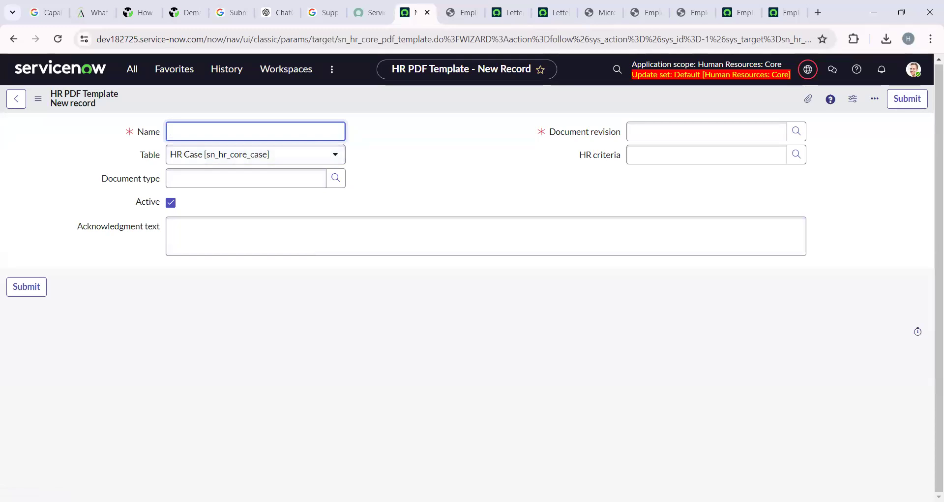
Name the template 'Letter of Resignation', attach revision Letter Of Resignation_0.1, and save it.
{"action": "key", "text": "alt+Tab"}
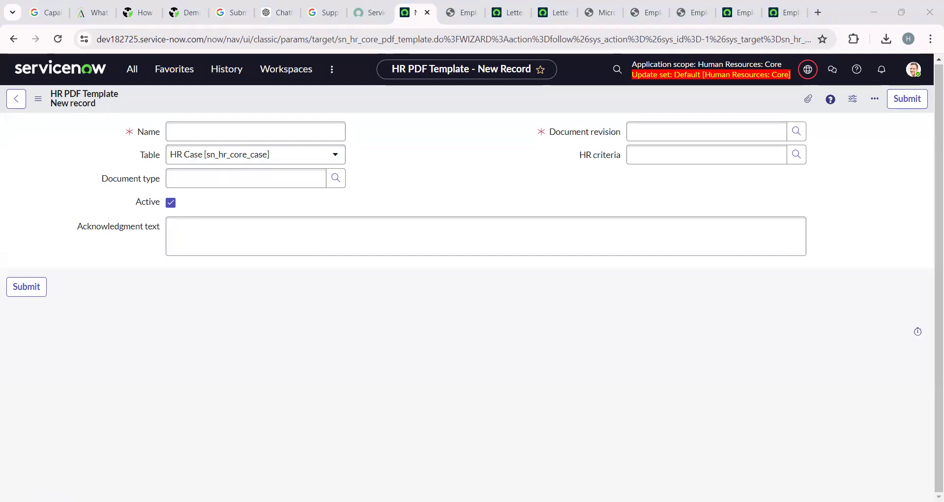
{"action": "left_click", "coordinate": [324, 170]}
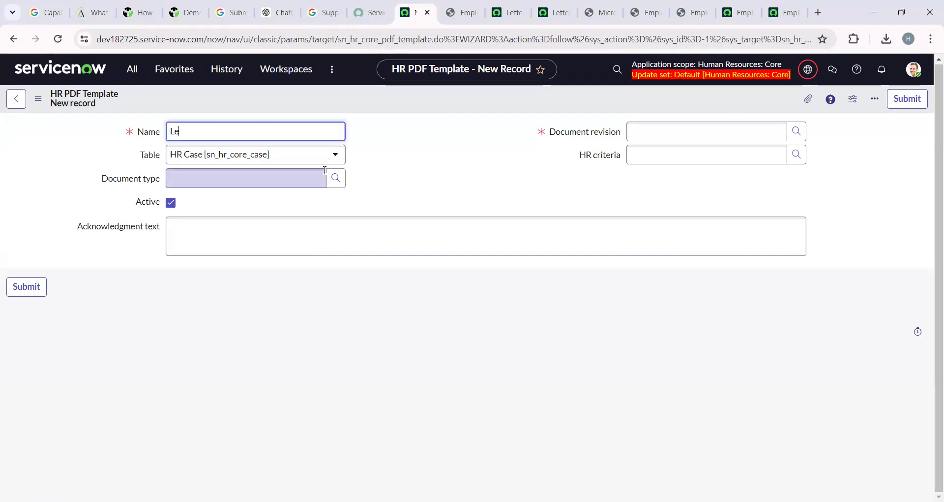
{"action": "type", "text": "Letter of Resignation"}
{"action": "left_click", "coordinate": [337, 177]}
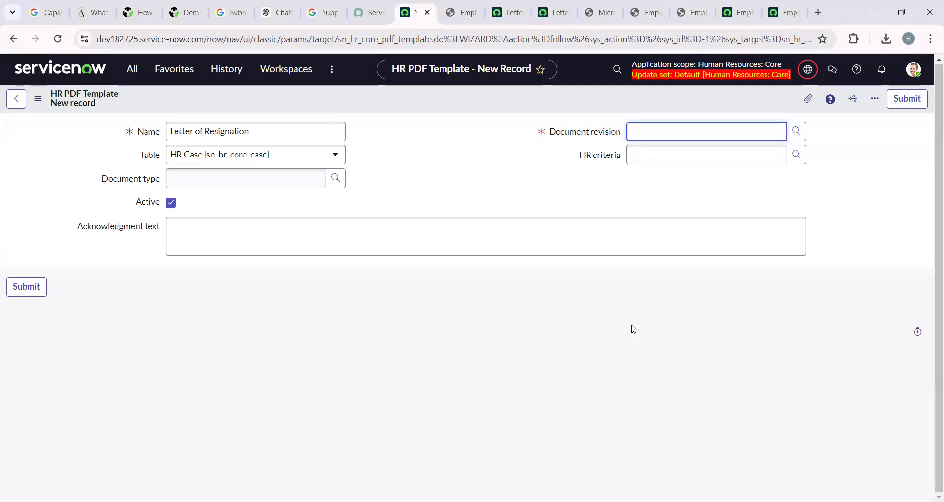
{"action": "left_click", "coordinate": [797, 131]}
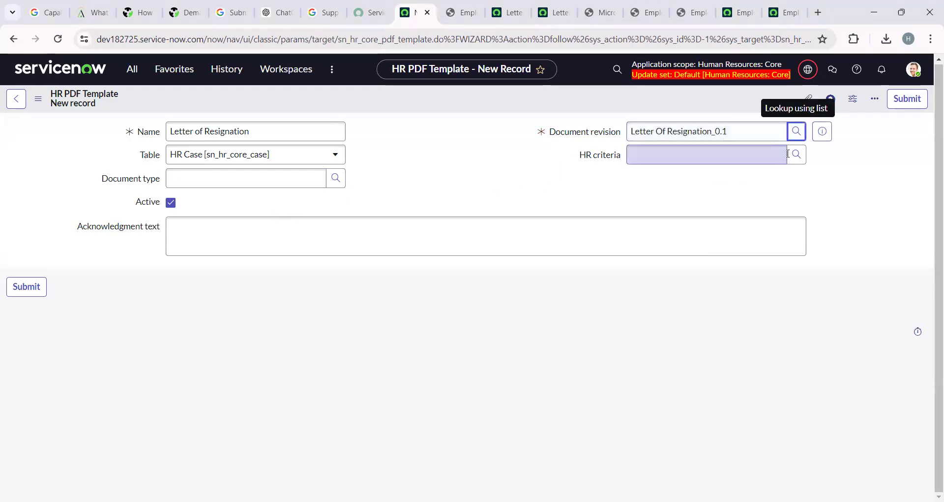
{"action": "right_click", "coordinate": [494, 97]}
{"action": "left_click", "coordinate": [504, 99]}
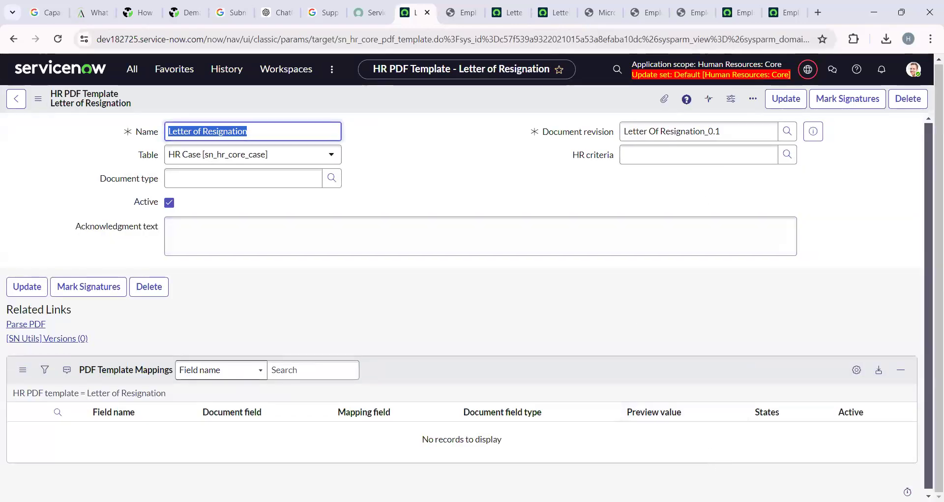
Parse the PDF to create mappings such as City, Address, Country, SubjectPerson, ZipCode and JobTitle.
{"action": "key", "text": "alt+Tab"}
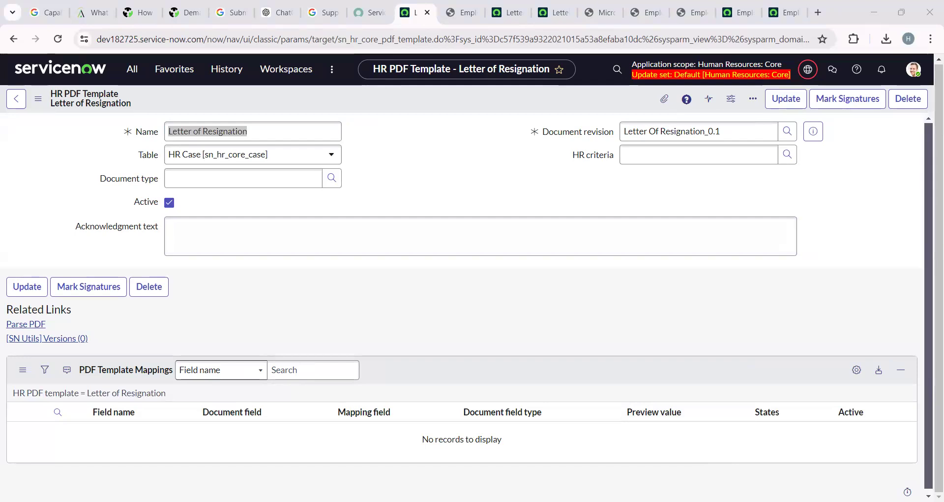
{"action": "key", "text": "alt+Tab"}
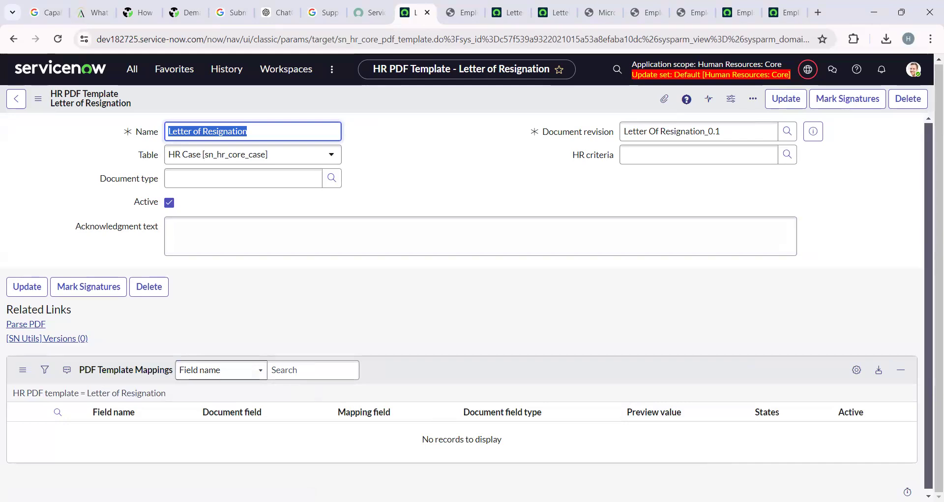
{"action": "key", "text": "alt+Tab"}
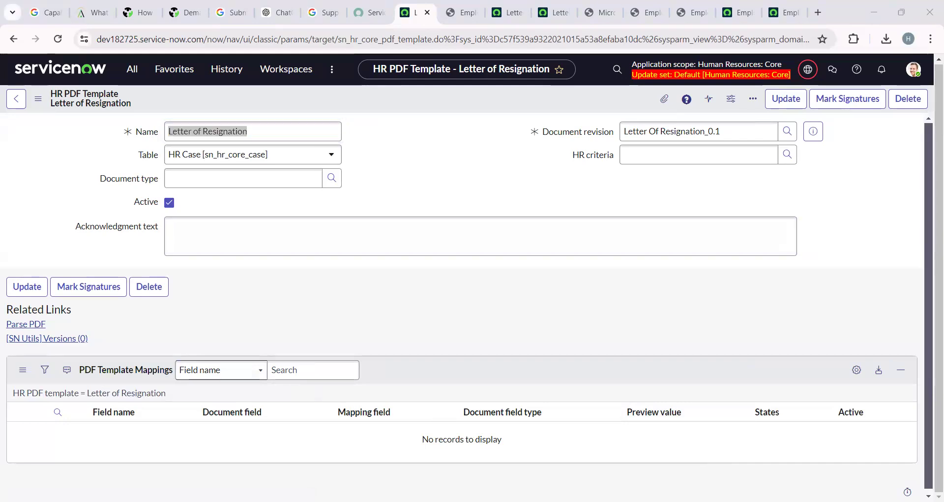
{"action": "left_click", "coordinate": [41, 326]}
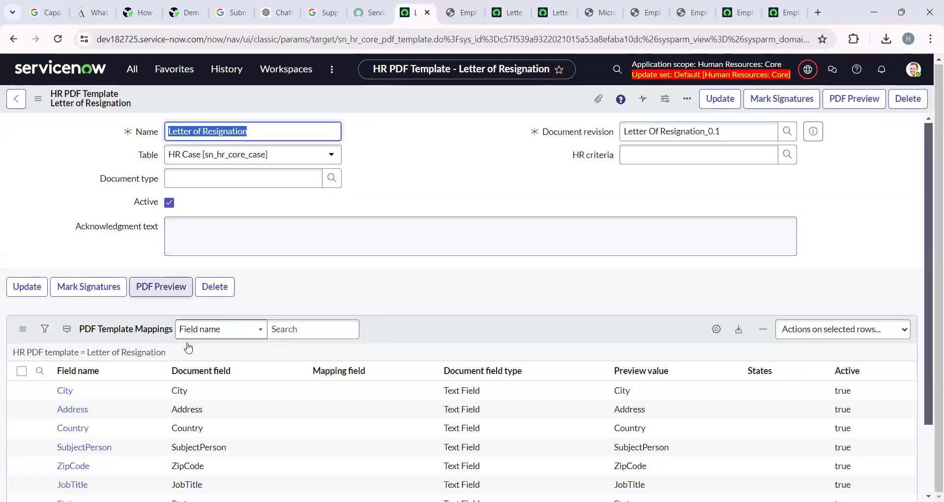
{"action": "scroll", "coordinate": [156, 285], "scroll_direction": "down", "scroll_amount": 2}
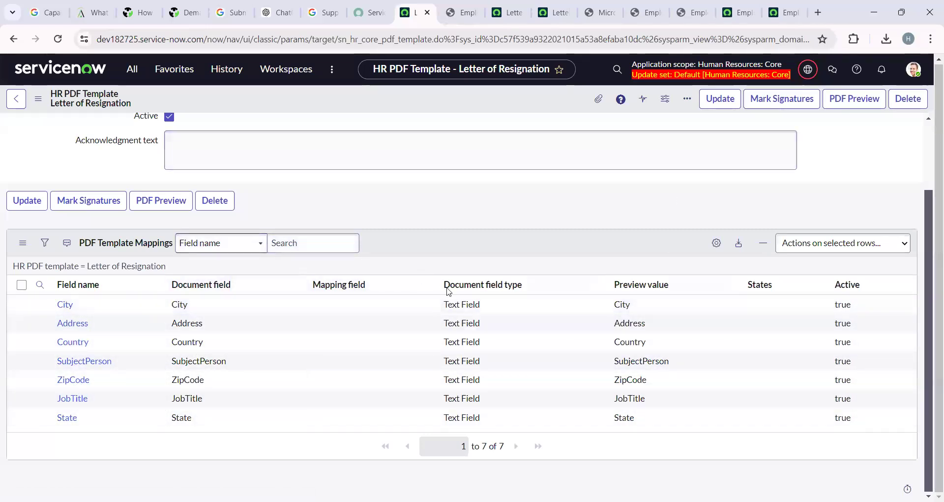
Run PDF Preview and open the downloaded preview (1).pdf from Chrome's downloads.
{"action": "left_click", "coordinate": [156, 204]}
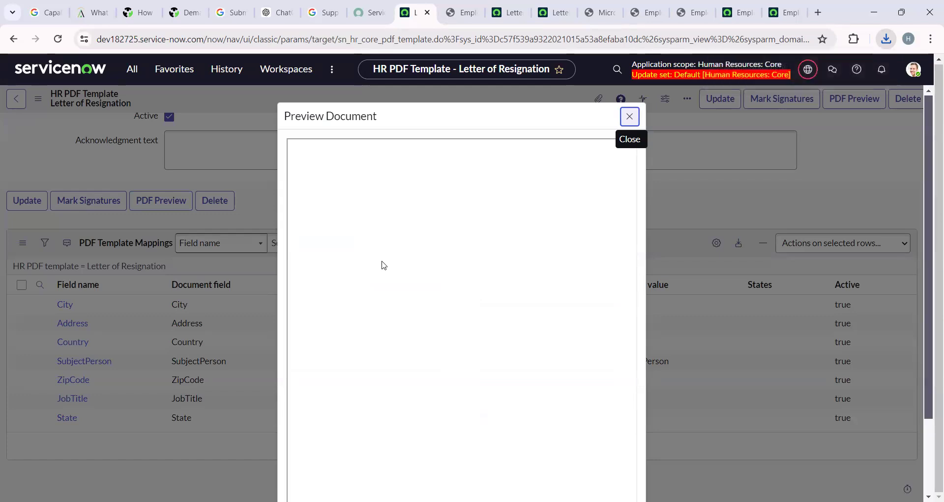
{"action": "scroll", "coordinate": [383, 266], "scroll_direction": "down", "scroll_amount": 2}
{"action": "scroll", "coordinate": [442, 322], "scroll_direction": "up", "scroll_amount": 2}
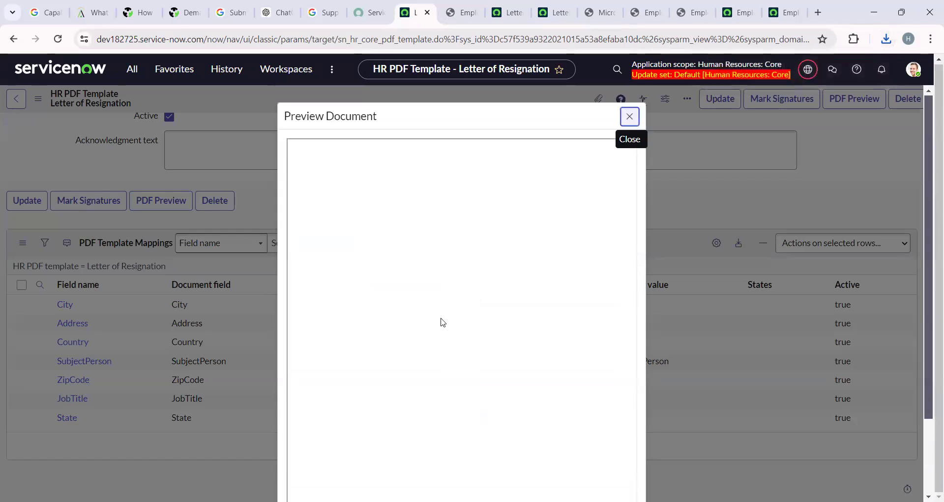
{"action": "left_click", "coordinate": [622, 120]}
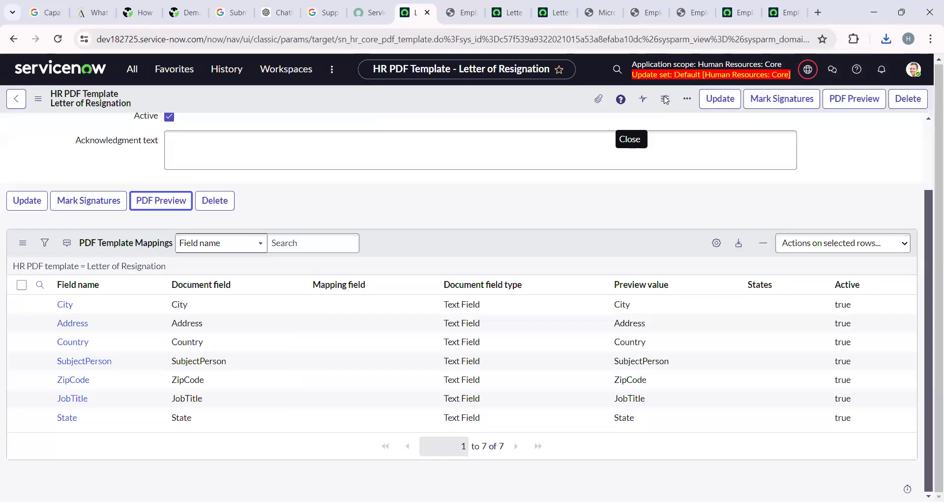
{"action": "left_click", "coordinate": [886, 38]}
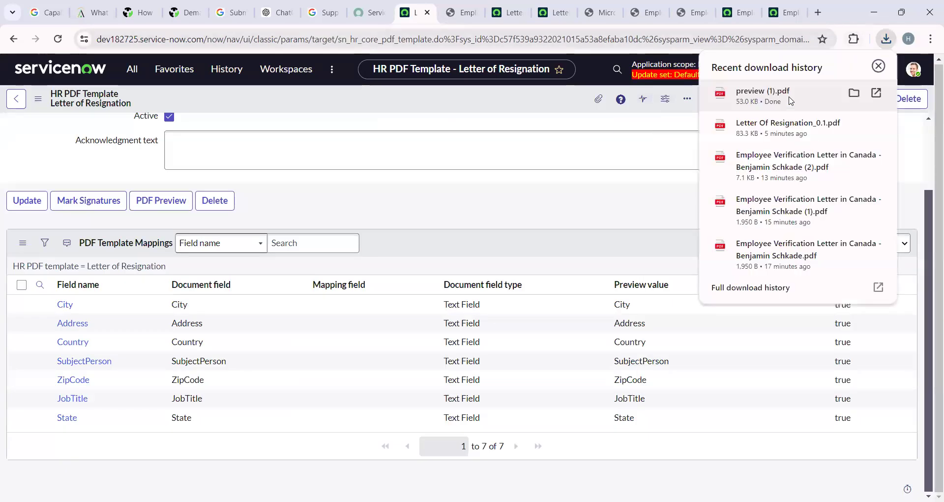
{"action": "left_click", "coordinate": [747, 94]}
Review the placeholder fields in preview (1).pdf, then close it to return to the template.
{"action": "scroll", "coordinate": [433, 315], "scroll_direction": "down", "scroll_amount": 3}
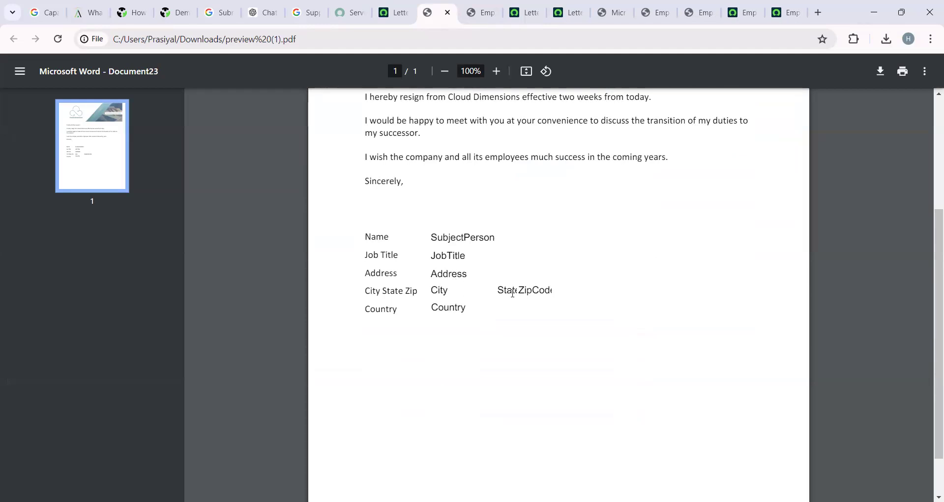
{"action": "scroll", "coordinate": [519, 271], "scroll_direction": "up", "scroll_amount": 2}
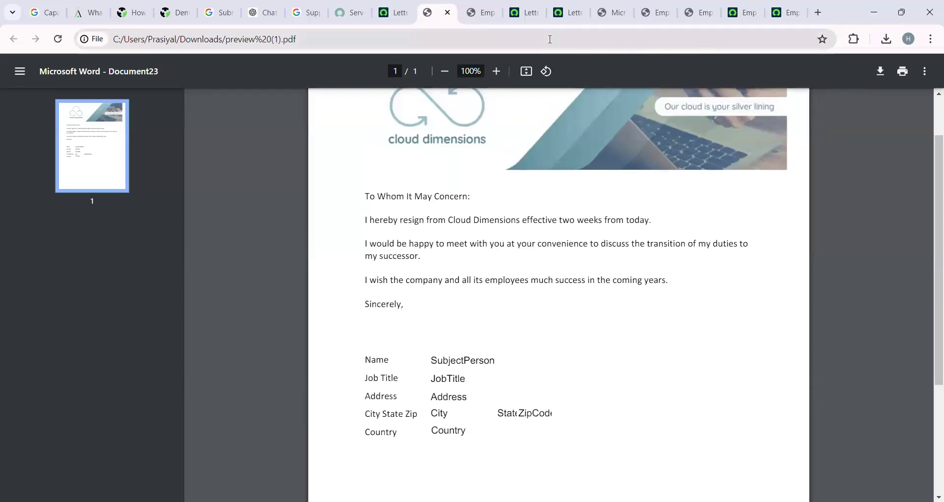
{"action": "left_click", "coordinate": [447, 13]}
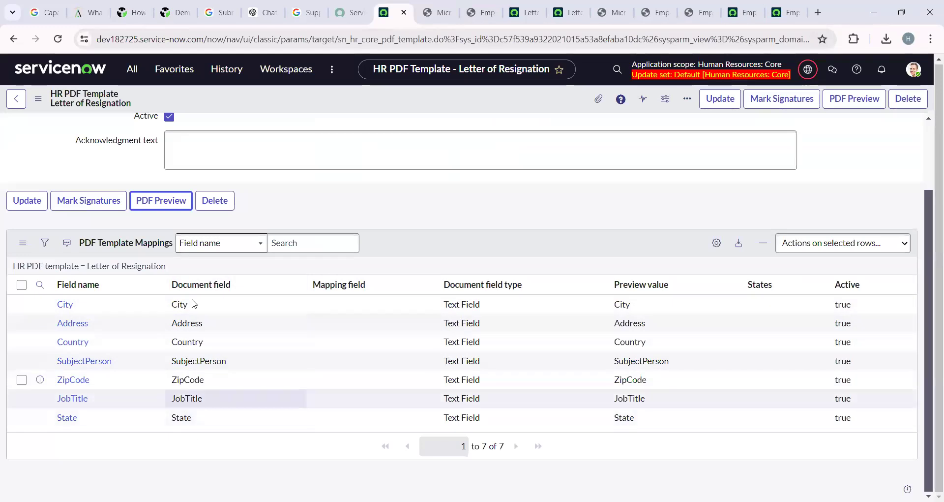
In Mark Signature Blocks, draw a signature area below the Country field.
{"action": "left_click", "coordinate": [107, 206]}
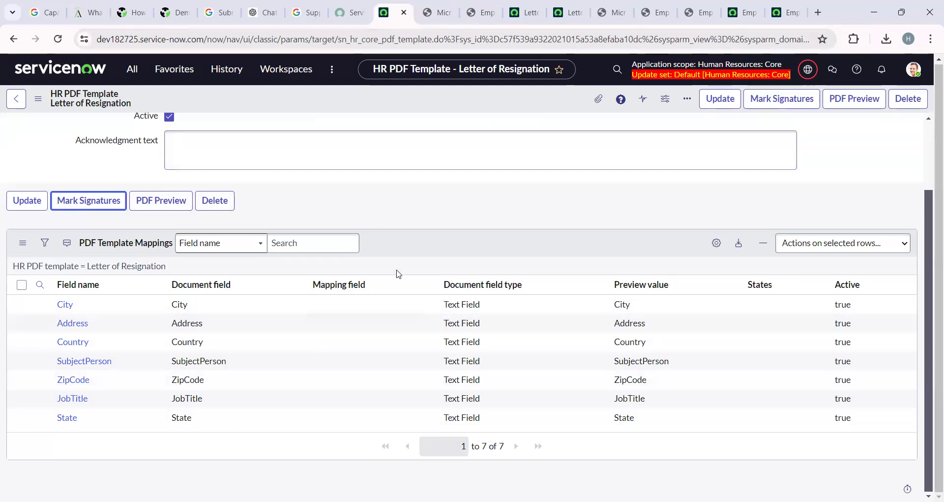
{"action": "scroll", "coordinate": [403, 354], "scroll_direction": "up", "scroll_amount": 2}
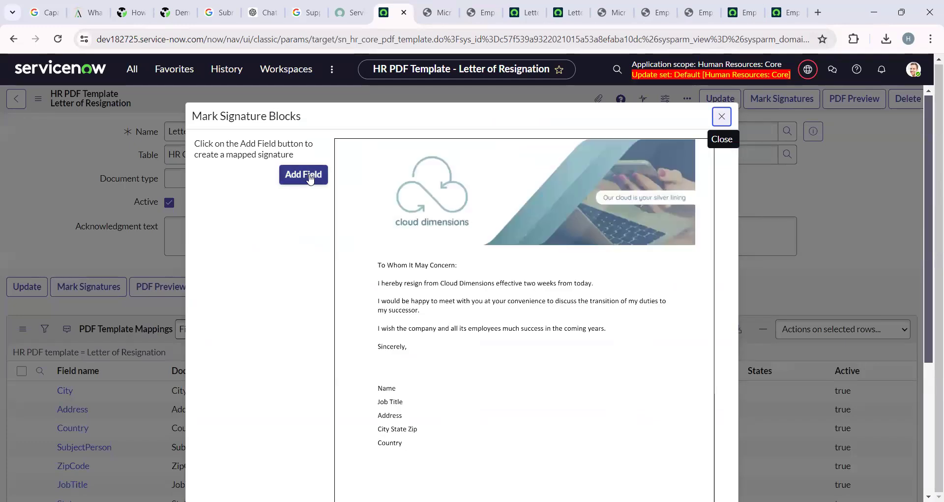
{"action": "scroll", "coordinate": [435, 414], "scroll_direction": "down", "scroll_amount": 1}
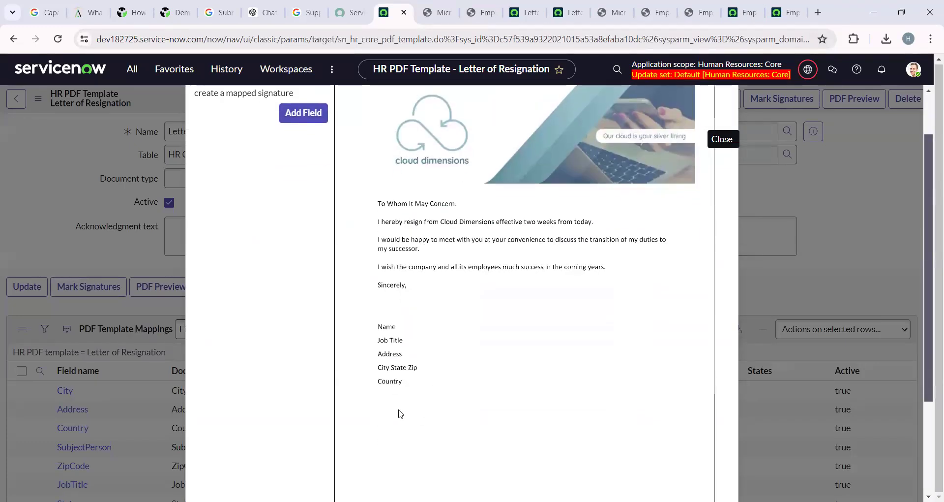
{"action": "left_click", "coordinate": [305, 117]}
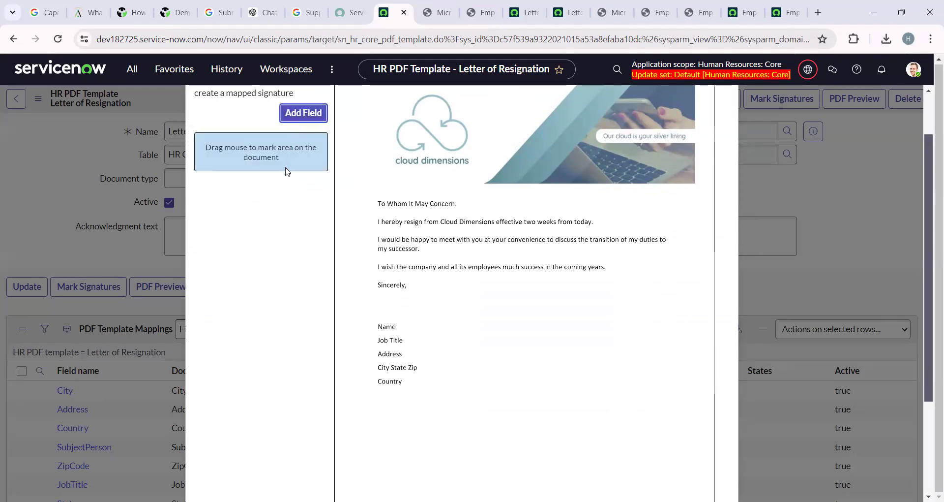
{"action": "left_click_drag", "start_coordinate": [356, 372], "coordinate": [371, 419]}
Name the block 'Sign here', map it to Subject person, and save it.
{"action": "left_click", "coordinate": [247, 157]}
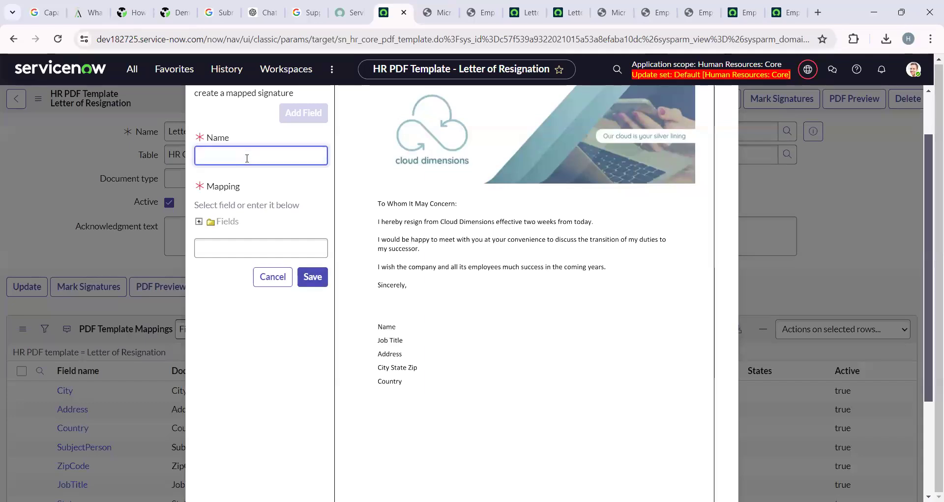
{"action": "type", "text": "Sign here"}
{"action": "left_click", "coordinate": [199, 222]}
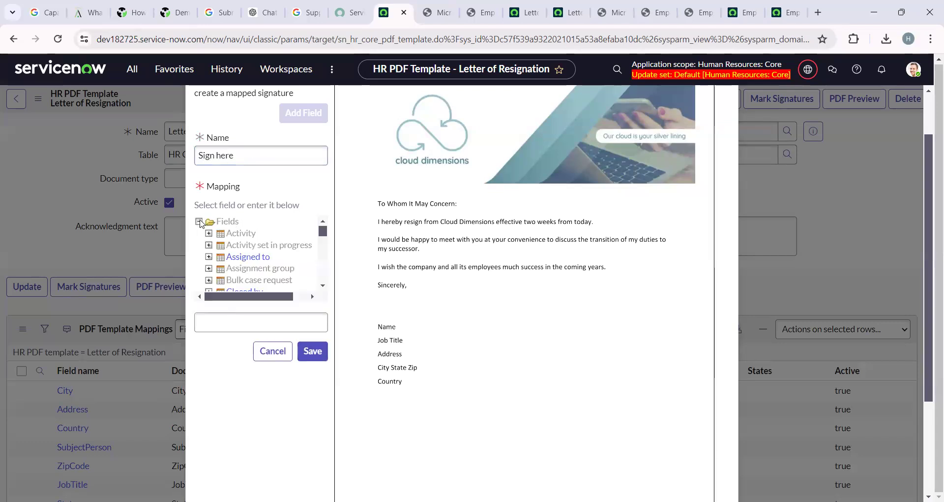
{"action": "scroll", "coordinate": [248, 262], "scroll_direction": "down", "scroll_amount": 1}
{"action": "scroll", "coordinate": [248, 262], "scroll_direction": "down", "scroll_amount": 10}
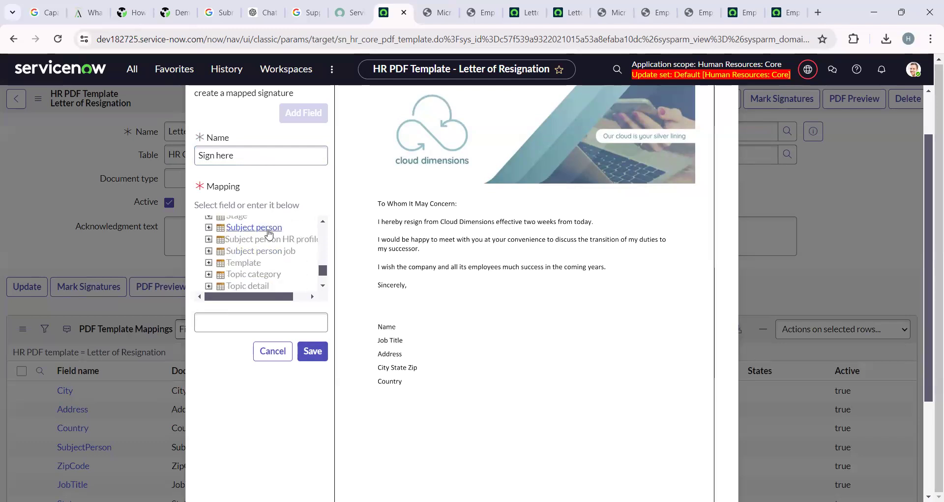
{"action": "left_click", "coordinate": [256, 227]}
{"action": "left_click", "coordinate": [313, 351]}
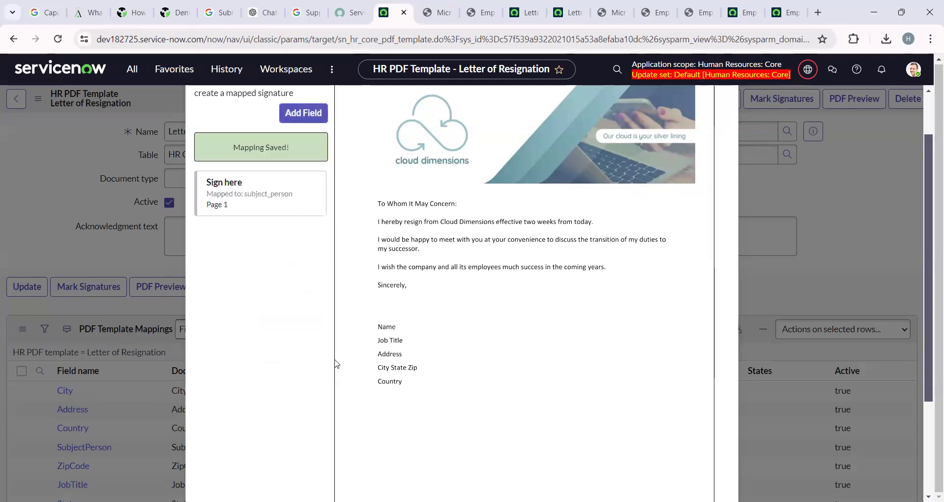
Start marking a second signature area on the letter.
{"action": "left_click_drag", "start_coordinate": [261, 193], "coordinate": [397, 411]}
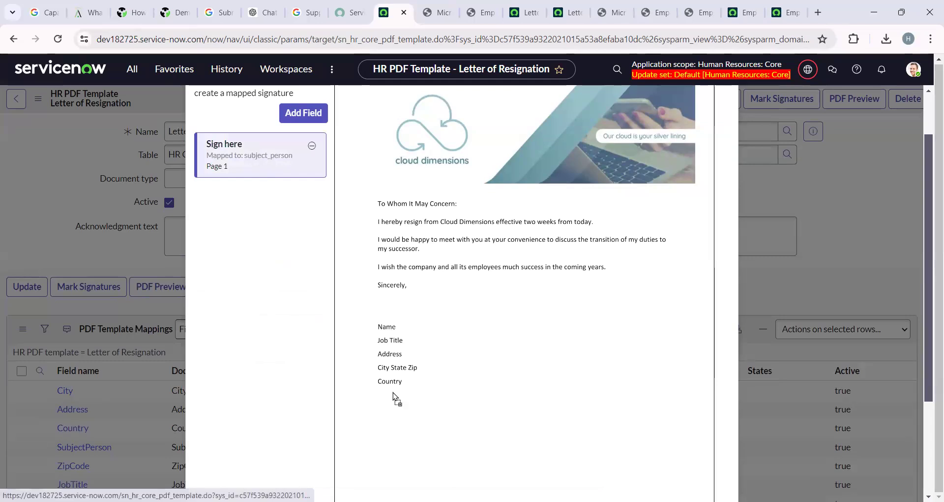
{"action": "scroll", "coordinate": [462, 365], "scroll_direction": "up", "scroll_amount": 1}
{"action": "scroll", "coordinate": [462, 365], "scroll_direction": "up", "scroll_amount": 1}
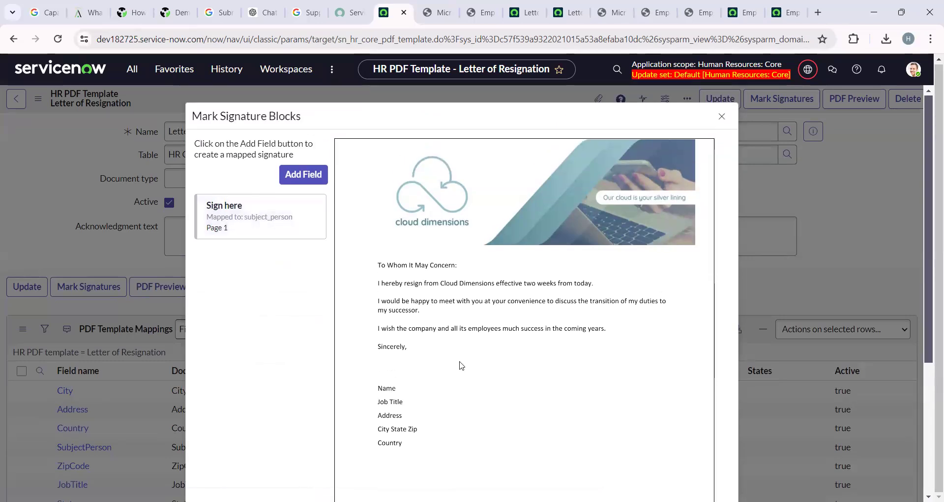
{"action": "left_click", "coordinate": [301, 172]}
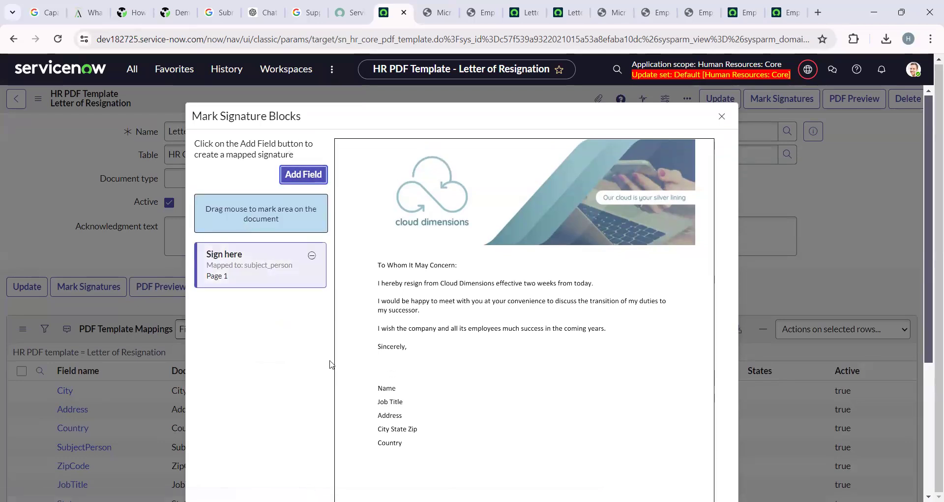
Draw a second signature area below Country, then cancel it.
{"action": "left_click_drag", "start_coordinate": [382, 471], "coordinate": [445, 492]}
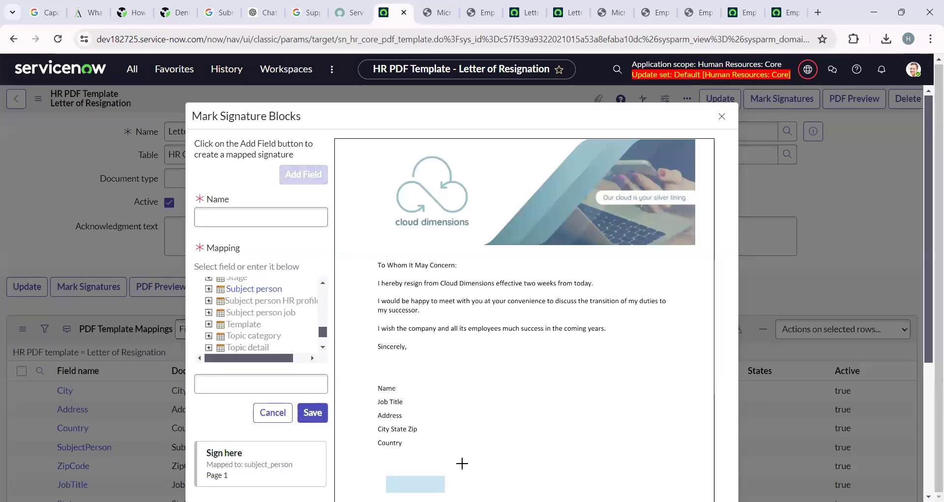
{"action": "scroll", "coordinate": [305, 441], "scroll_direction": "down", "scroll_amount": 1}
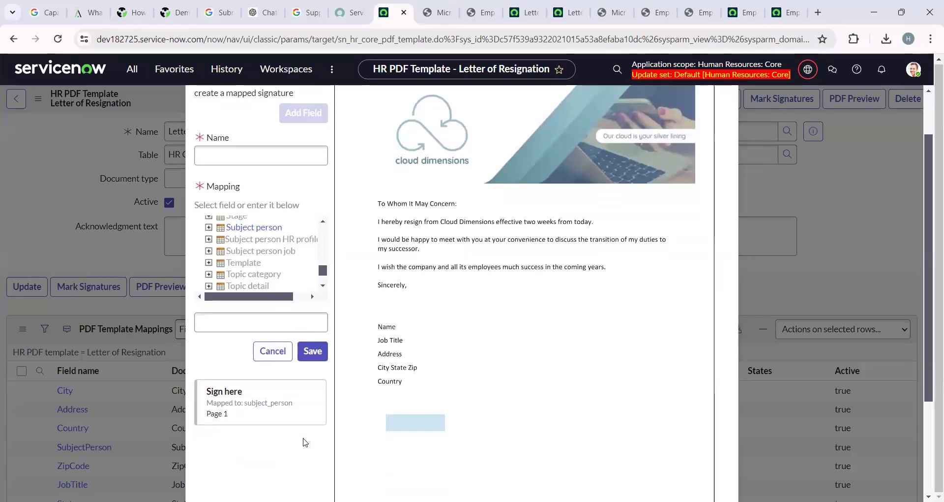
{"action": "scroll", "coordinate": [302, 443], "scroll_direction": "down", "scroll_amount": 1}
{"action": "scroll", "coordinate": [538, 390], "scroll_direction": "down", "scroll_amount": 1}
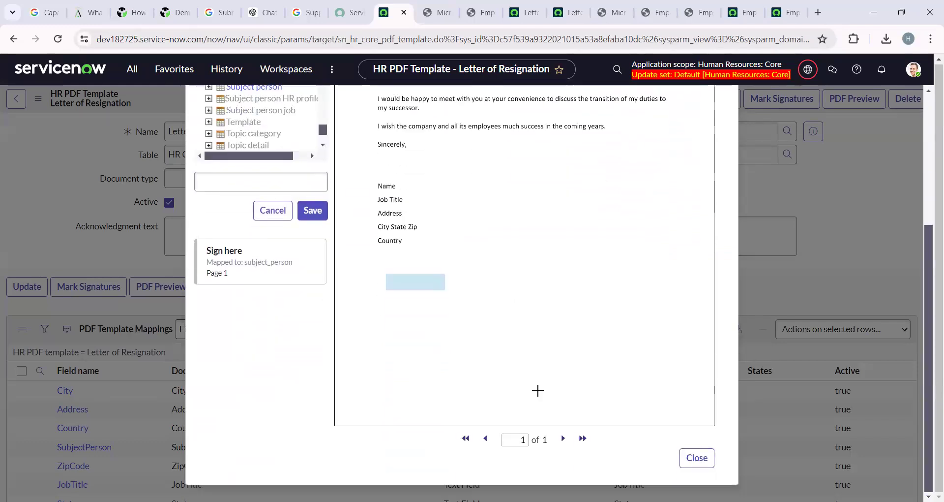
{"action": "scroll", "coordinate": [538, 390], "scroll_direction": "up", "scroll_amount": 3}
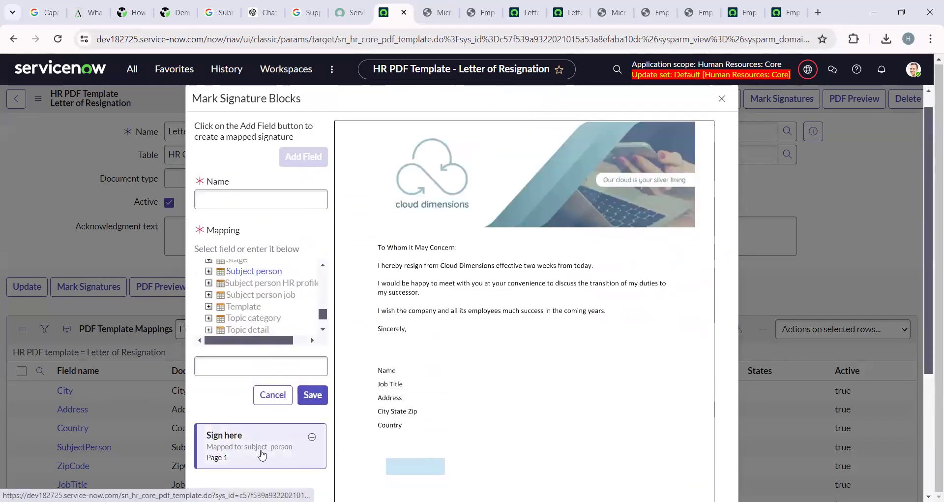
{"action": "left_click", "coordinate": [273, 395]}
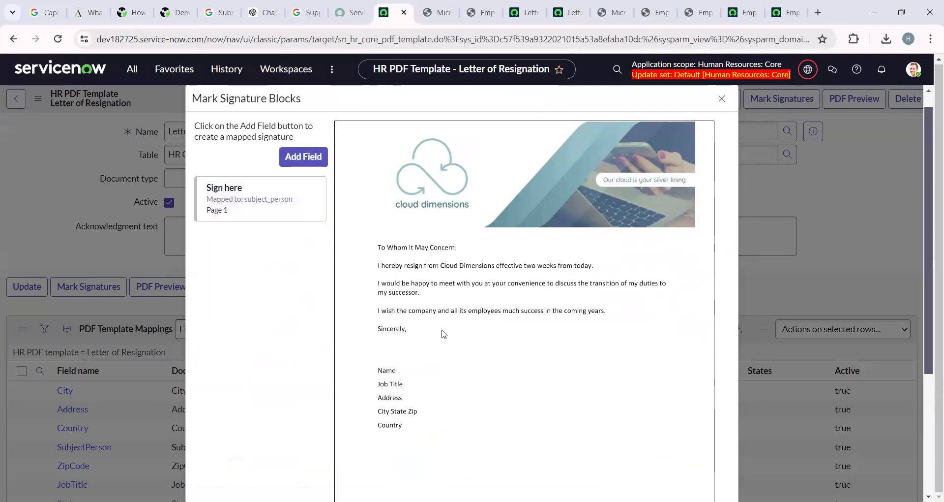
Close the signature blocks editor.
{"action": "scroll", "coordinate": [442, 332], "scroll_direction": "down", "scroll_amount": 2}
{"action": "scroll", "coordinate": [538, 349], "scroll_direction": "up", "scroll_amount": 2}
{"action": "scroll", "coordinate": [502, 347], "scroll_direction": "down", "scroll_amount": 3}
{"action": "left_click", "coordinate": [697, 458]}
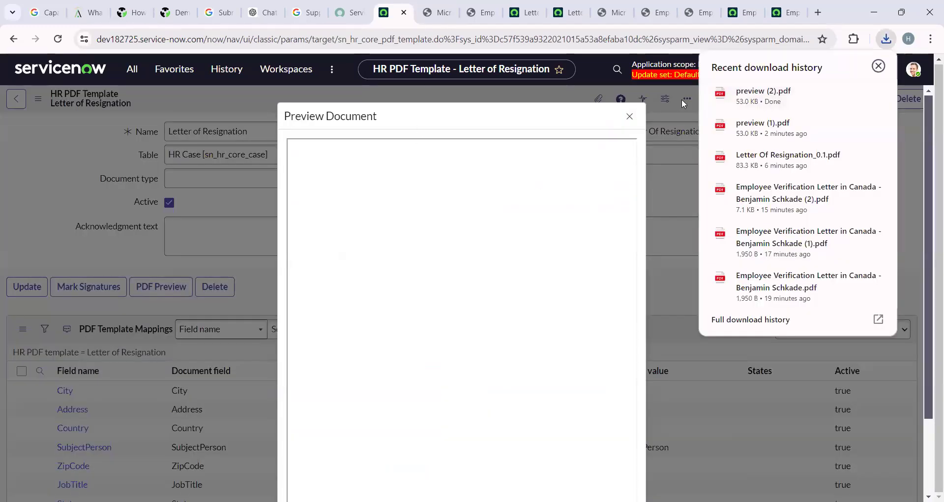
Check the filled placeholder fields in preview (2).pdf, then return to the Letter of Resignation template.
{"action": "left_click", "coordinate": [629, 117]}
{"action": "left_click", "coordinate": [887, 39]}
{"action": "left_click", "coordinate": [777, 101]}
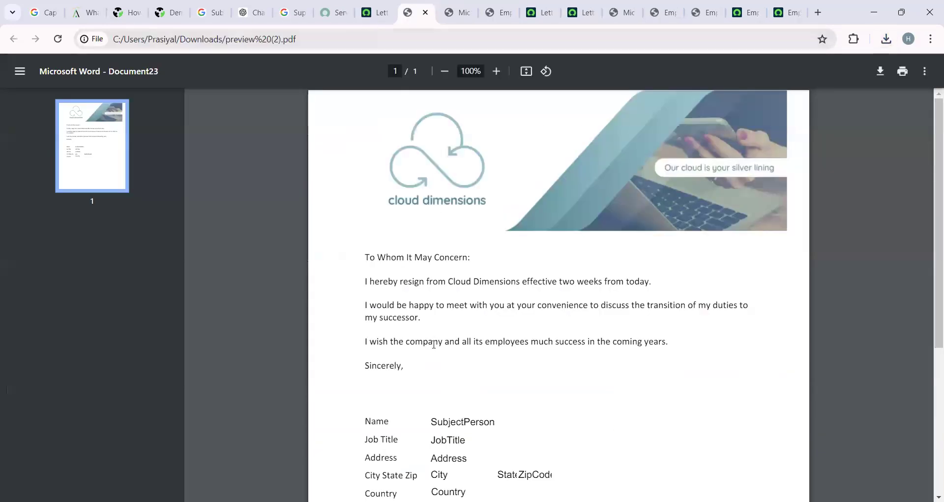
{"action": "scroll", "coordinate": [433, 344], "scroll_direction": "down", "scroll_amount": 5}
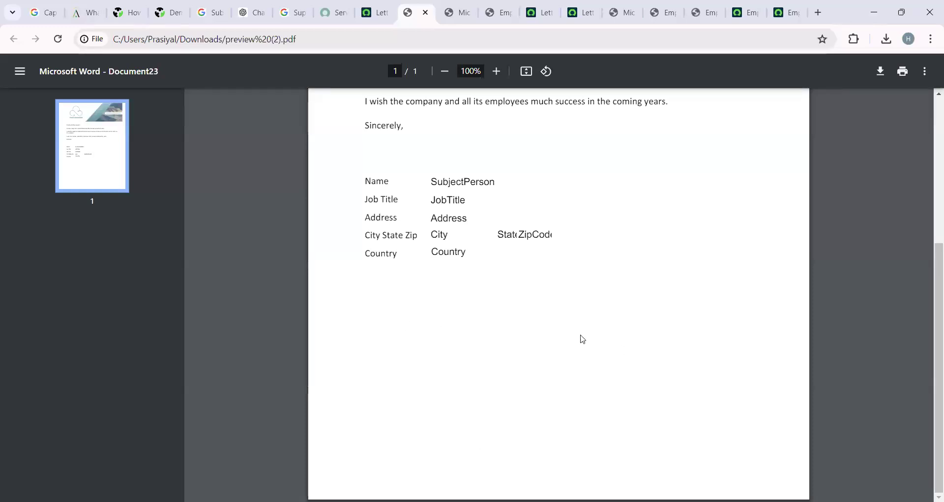
{"action": "scroll", "coordinate": [603, 363], "scroll_direction": "up", "scroll_amount": 5}
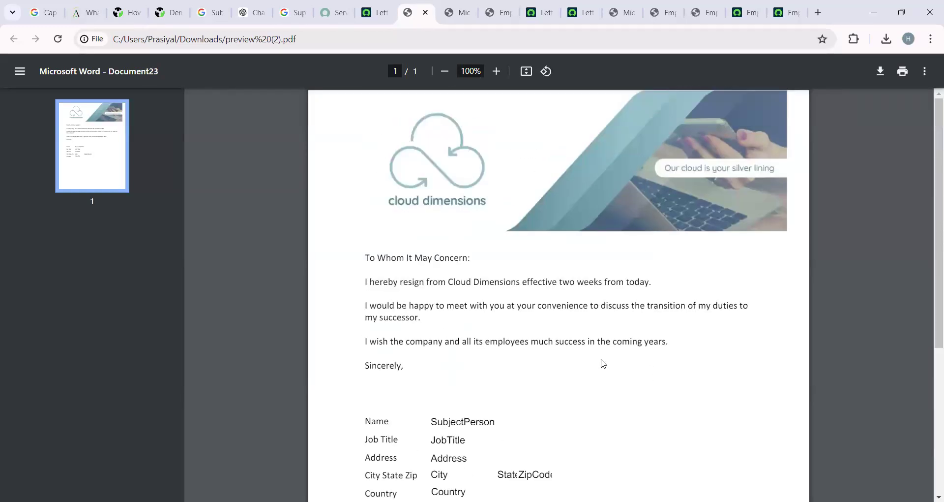
{"action": "scroll", "coordinate": [501, 272], "scroll_direction": "down", "scroll_amount": 5}
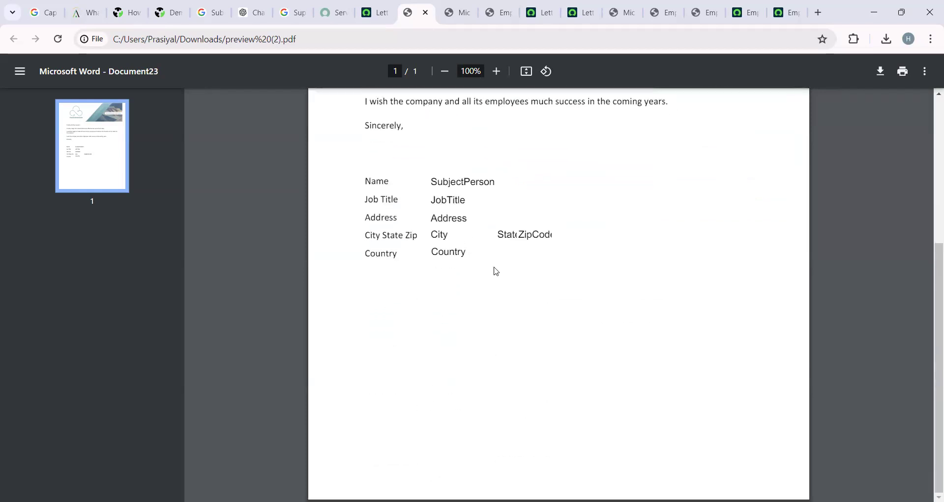
{"action": "left_click", "coordinate": [375, 12]}
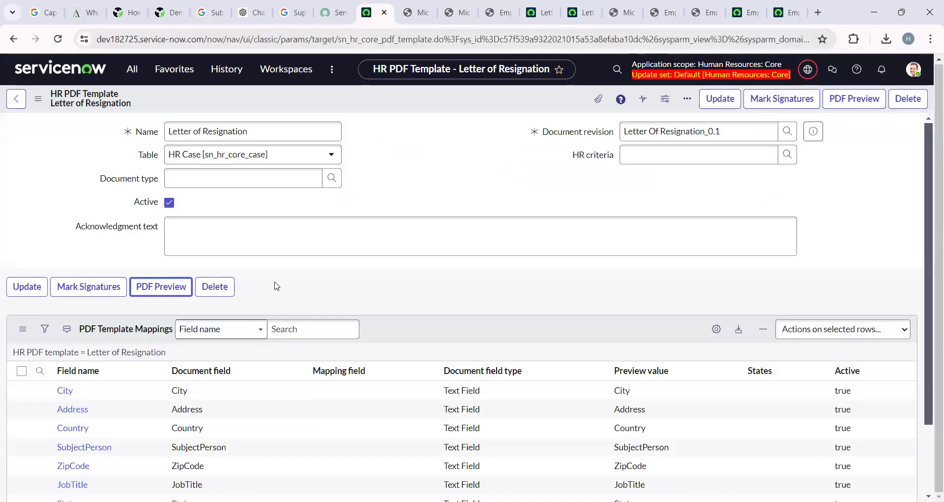
Reopen the signature blocks editor and remove the existing Sign here mapping.
{"action": "left_click", "coordinate": [88, 287]}
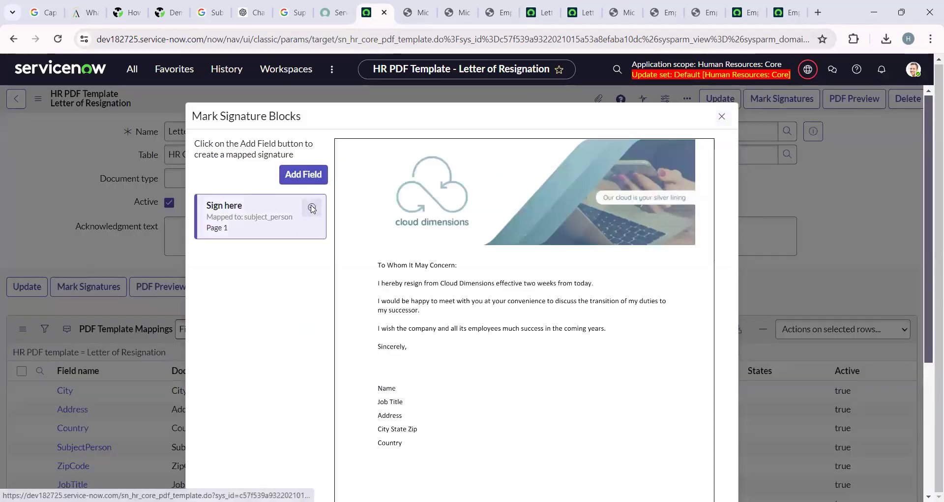
{"action": "left_click", "coordinate": [312, 208]}
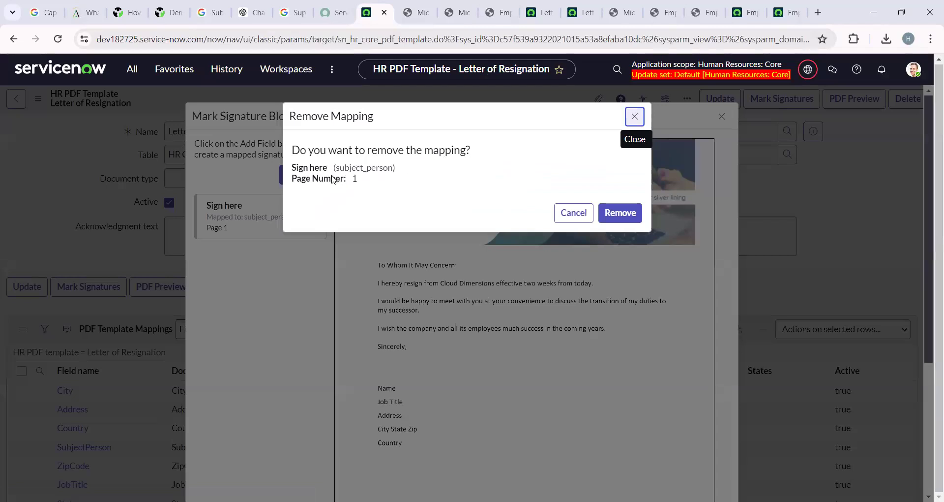
{"action": "left_click", "coordinate": [620, 215]}
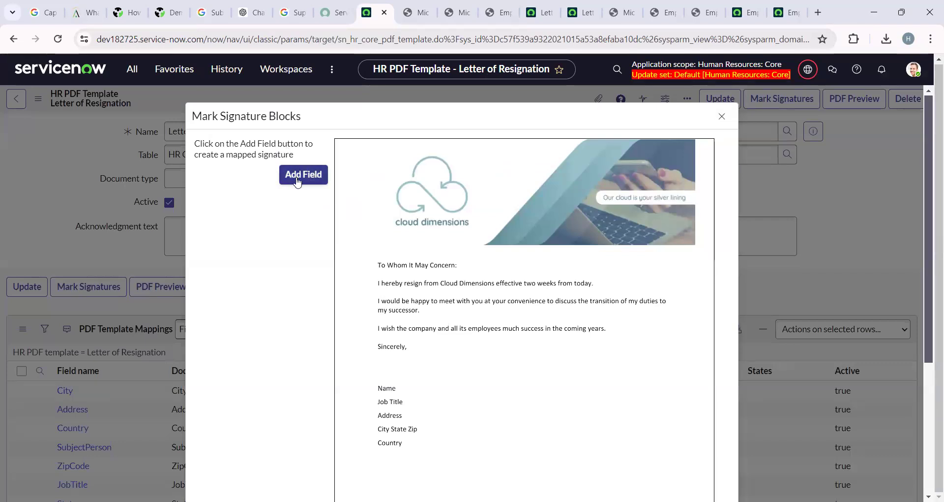
Mark a new signature area below Country and start naming the block 'Sih'.
{"action": "left_click", "coordinate": [297, 181]}
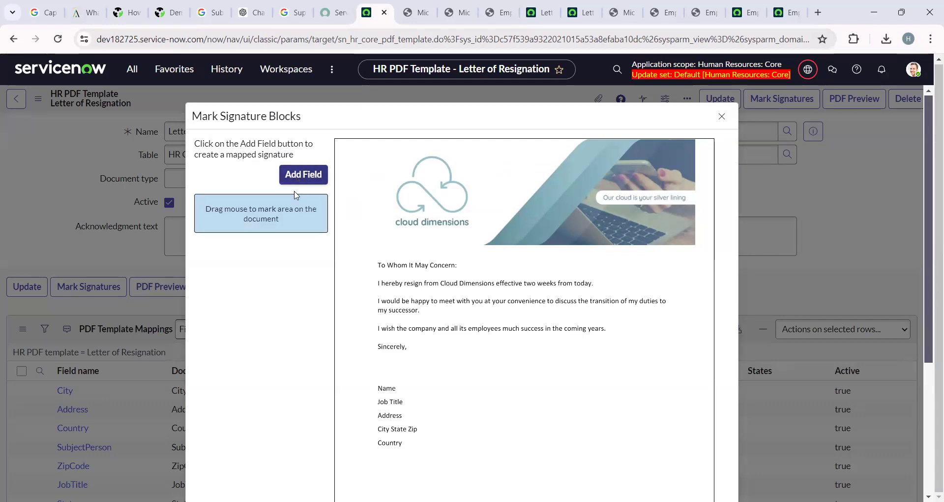
{"action": "left_click_drag", "start_coordinate": [375, 468], "coordinate": [433, 488]}
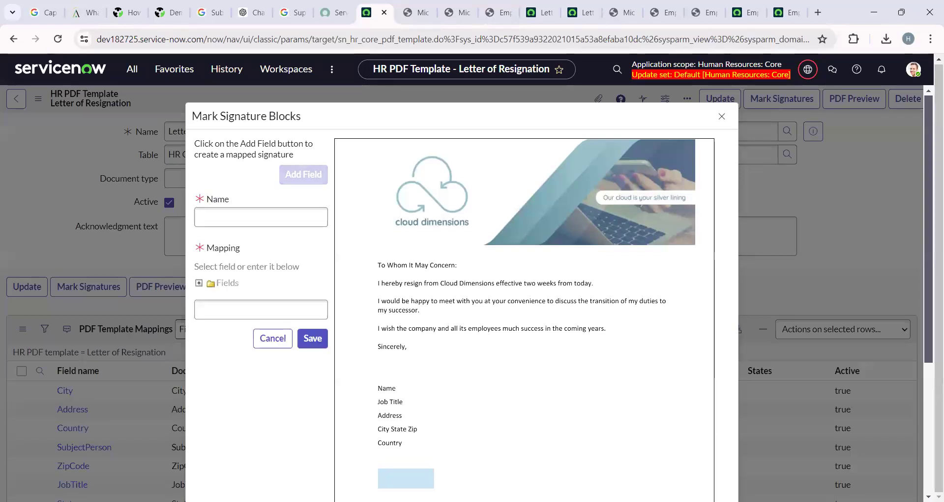
{"action": "left_click", "coordinate": [231, 212]}
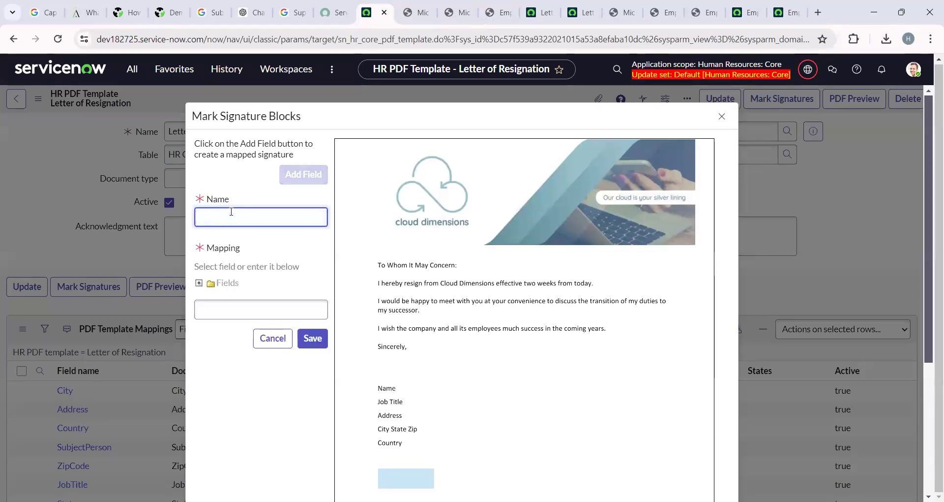
{"action": "type", "text": "Sih"}
Map the Sign Here block to Subject person, save it, and generate a PDF preview.
{"action": "left_click", "coordinate": [200, 284]}
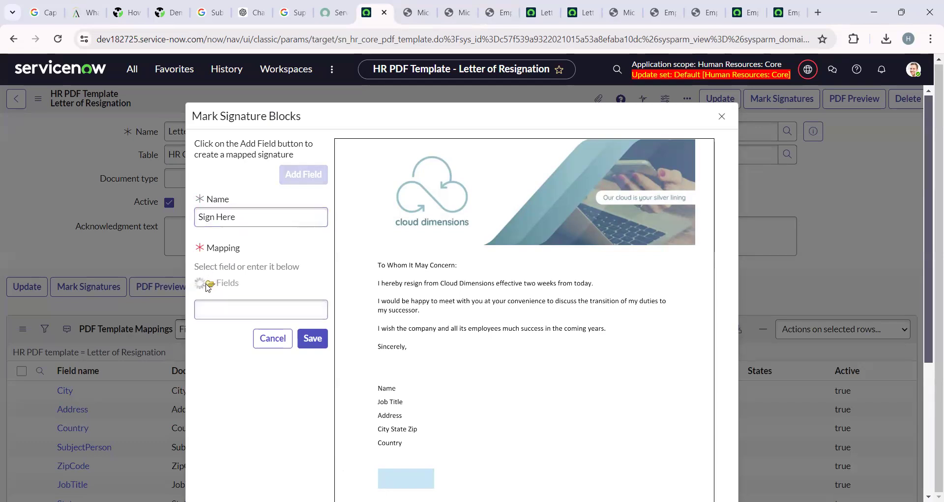
{"action": "scroll", "coordinate": [262, 329], "scroll_direction": "down", "scroll_amount": 3}
{"action": "scroll", "coordinate": [262, 329], "scroll_direction": "down", "scroll_amount": 3}
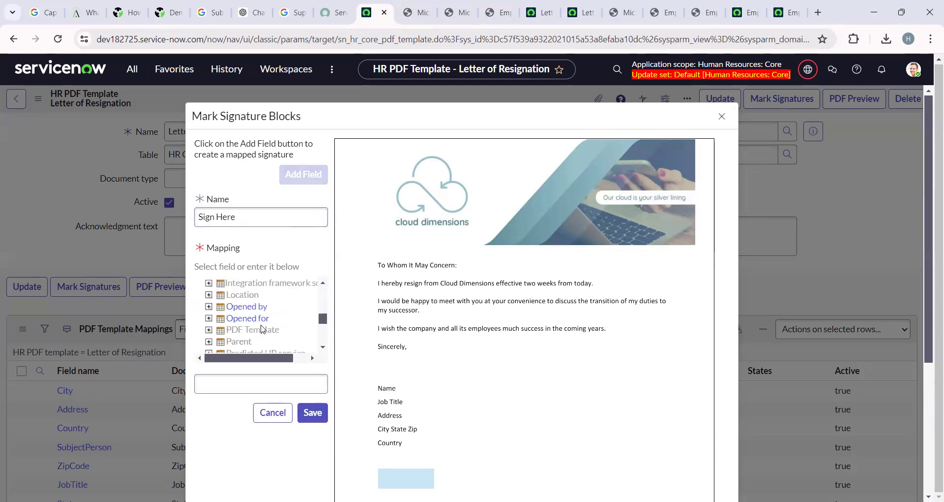
{"action": "scroll", "coordinate": [256, 327], "scroll_direction": "down", "scroll_amount": 3}
{"action": "left_click", "coordinate": [250, 351]}
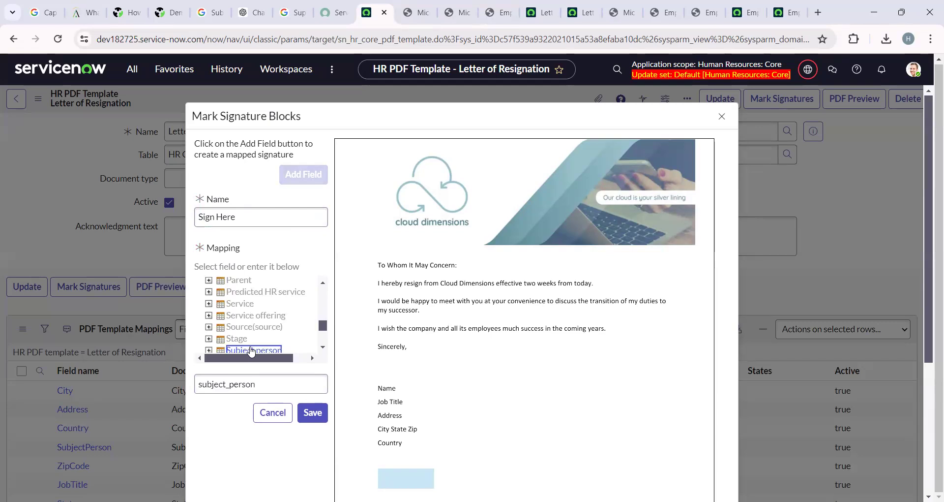
{"action": "left_click", "coordinate": [313, 413]}
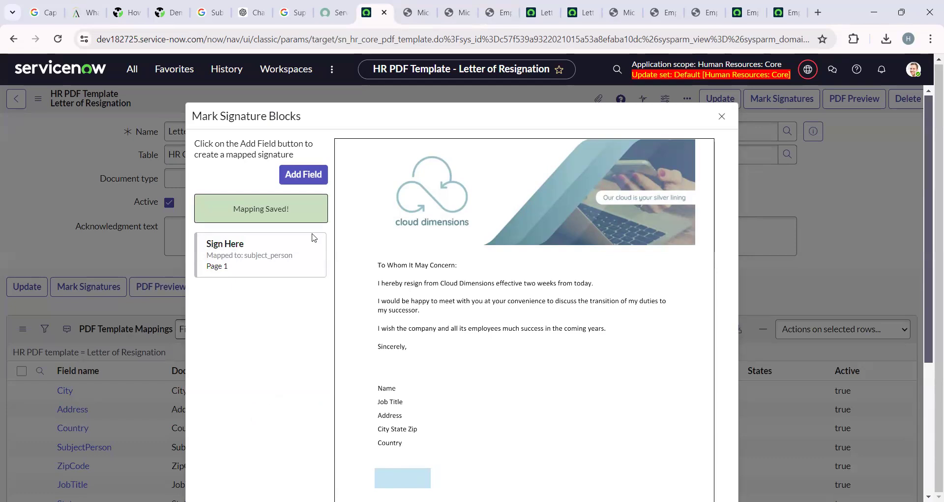
{"action": "scroll", "coordinate": [829, 382], "scroll_direction": "down", "scroll_amount": 5}
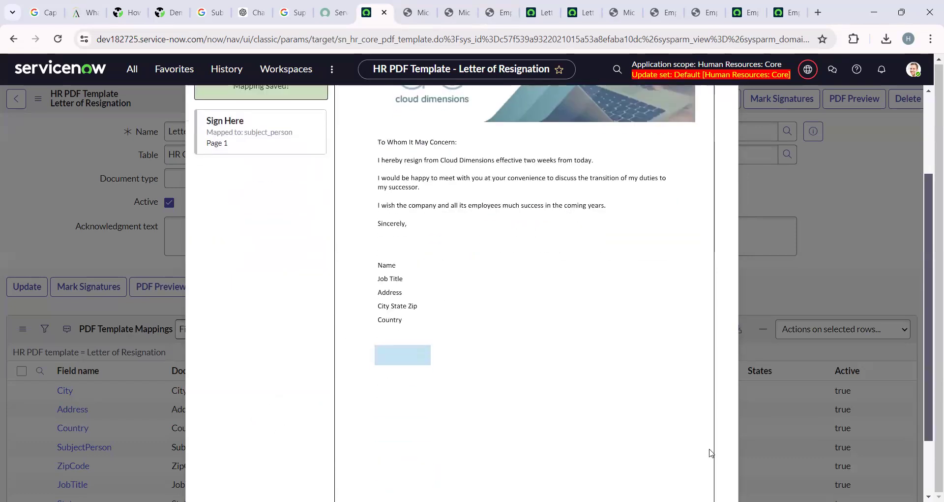
{"action": "left_click", "coordinate": [698, 462]}
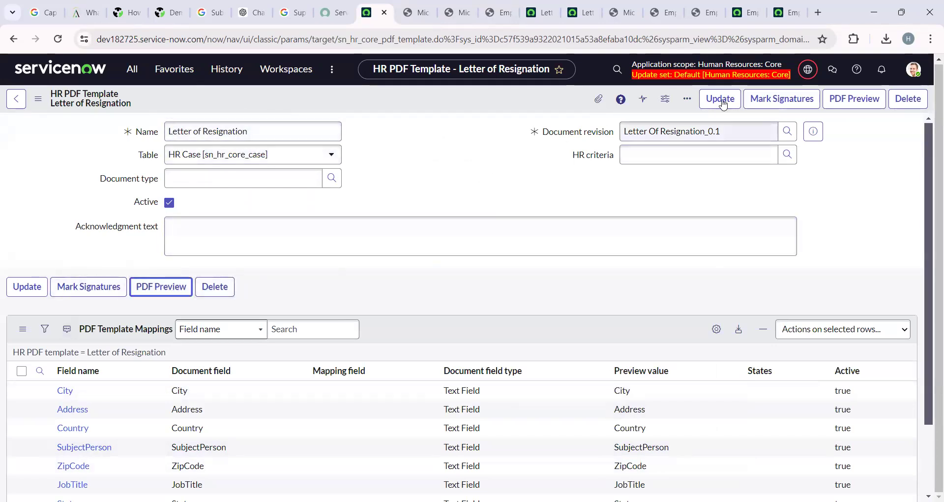
{"action": "left_click", "coordinate": [854, 98]}
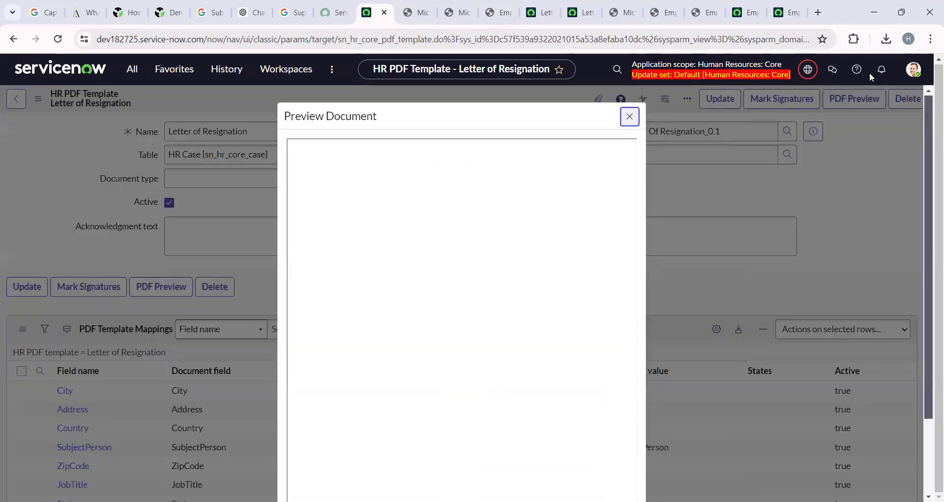
Review the field values in preview (3).pdf, then return to the template's mappings list.
{"action": "left_click", "coordinate": [627, 121]}
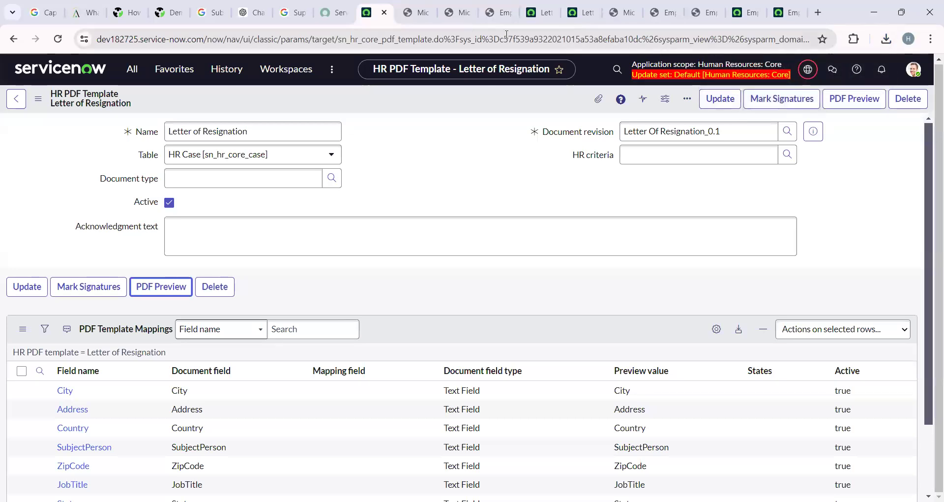
{"action": "left_click", "coordinate": [886, 40]}
{"action": "left_click", "coordinate": [789, 98]}
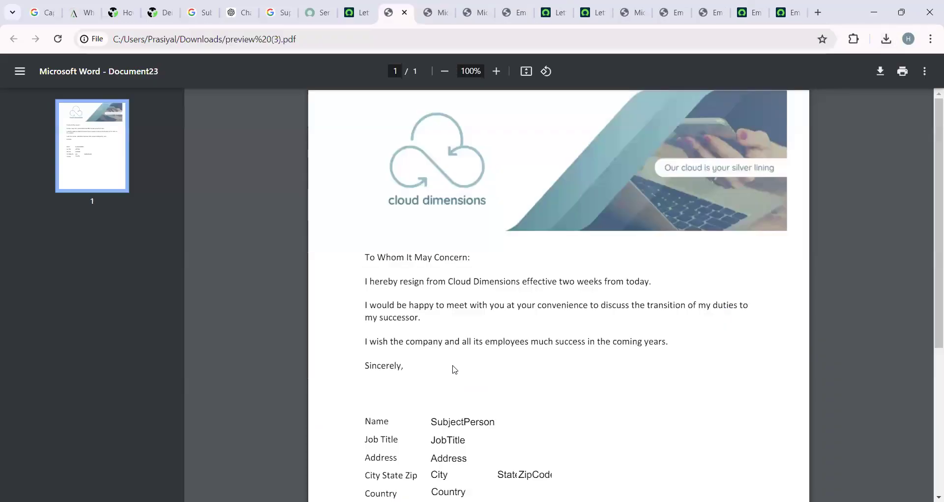
{"action": "scroll", "coordinate": [455, 368], "scroll_direction": "down", "scroll_amount": 5}
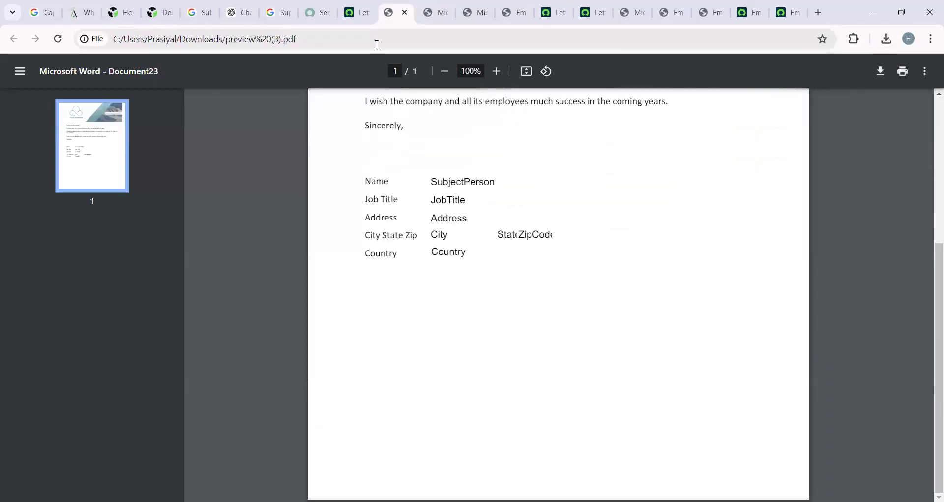
{"action": "left_click", "coordinate": [366, 15]}
{"action": "scroll", "coordinate": [301, 447], "scroll_direction": "down", "scroll_amount": 3}
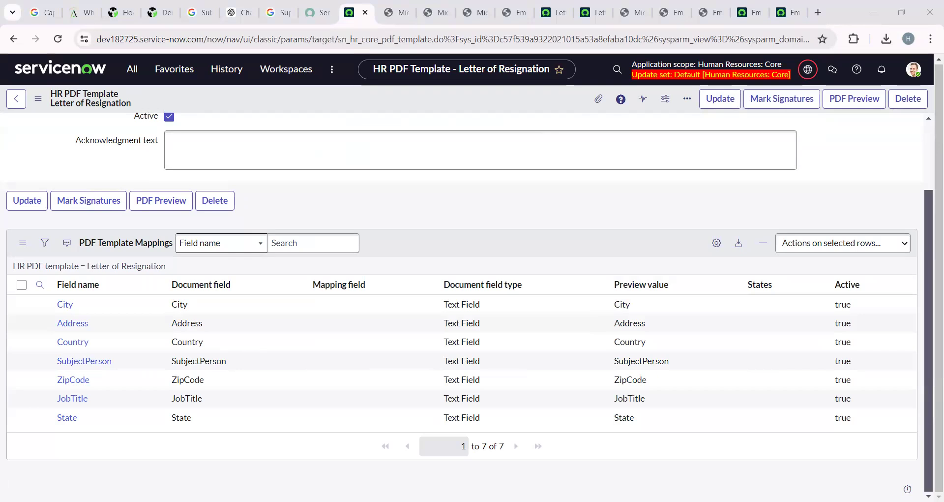
Open the City mapping record in a new tab.
{"action": "left_click", "coordinate": [195, 307]}
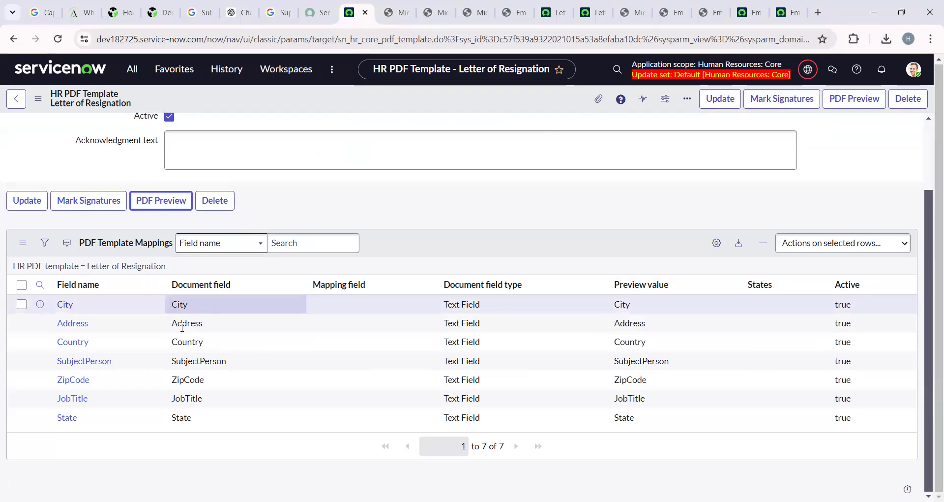
{"action": "right_click", "coordinate": [40, 308]}
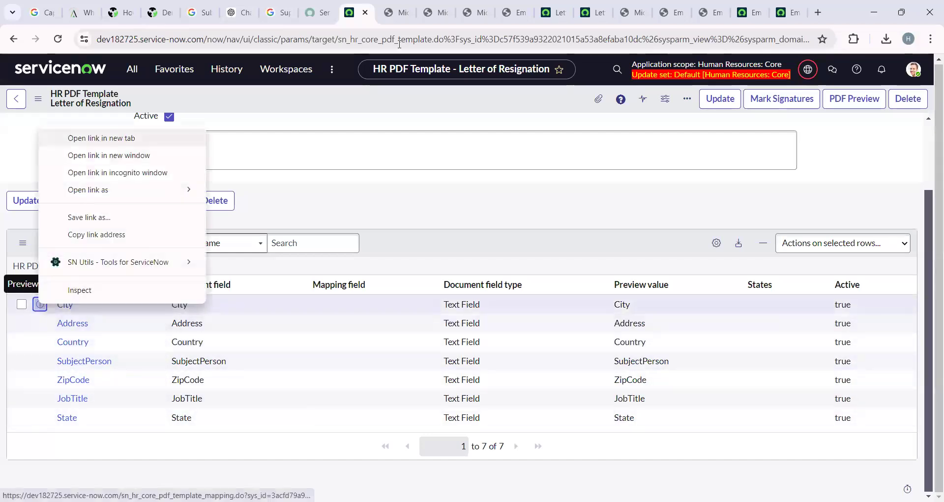
{"action": "left_click", "coordinate": [101, 138]}
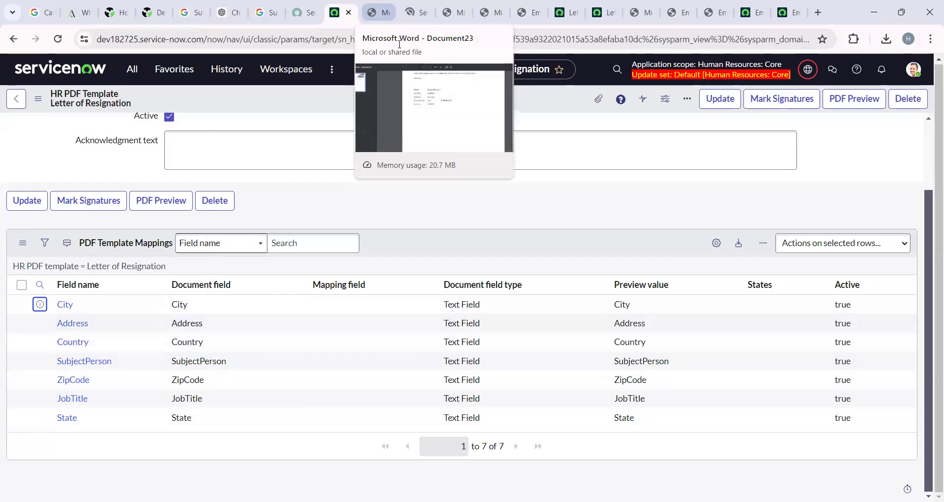
{"action": "left_click", "coordinate": [379, 12]}
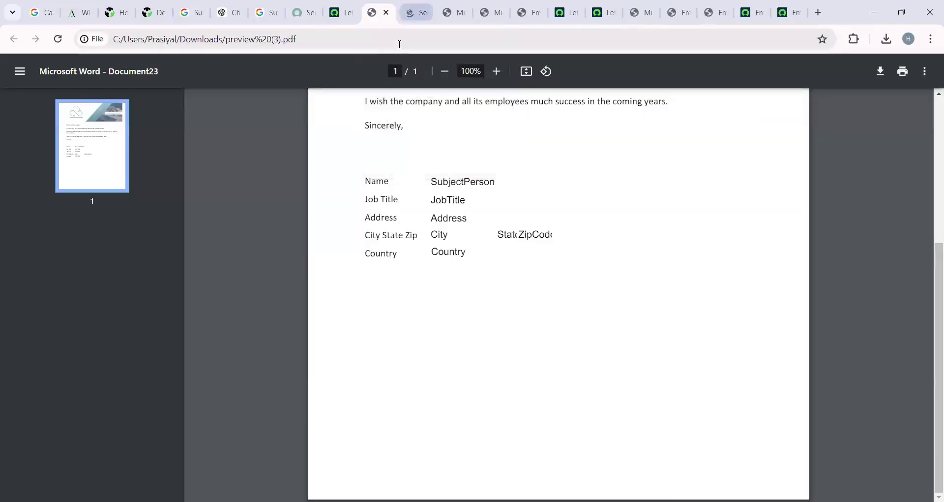
{"action": "key", "text": "ctrl+Tab"}
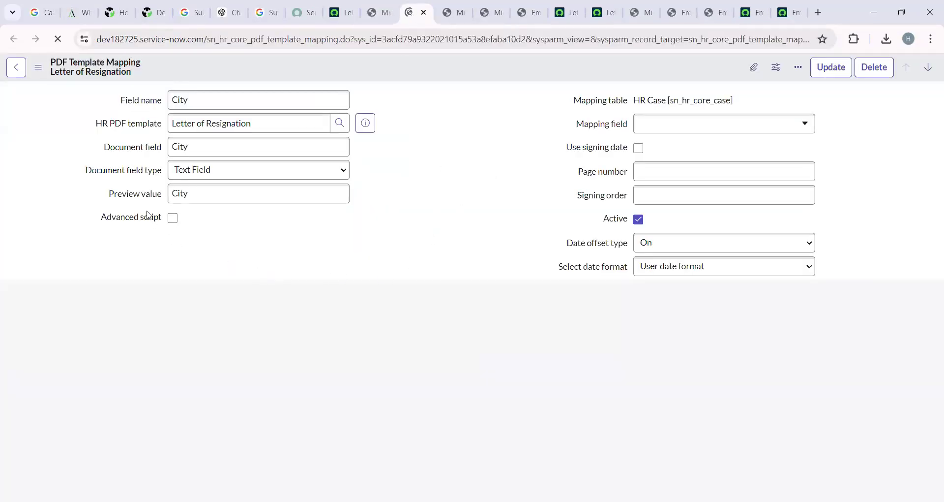
{"action": "left_click_drag", "start_coordinate": [169, 185], "coordinate": [229, 187]}
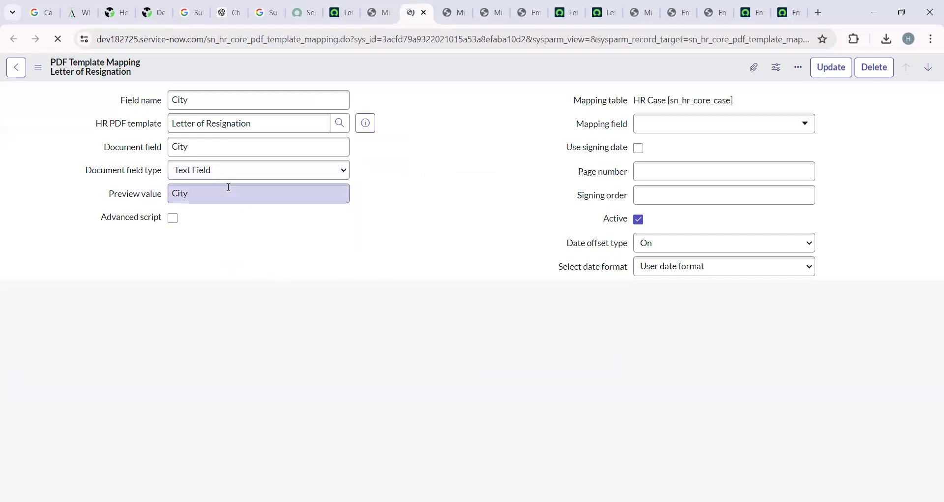
Set the City mapping field to Subject person > City and update the record.
{"action": "left_click", "coordinate": [807, 124]}
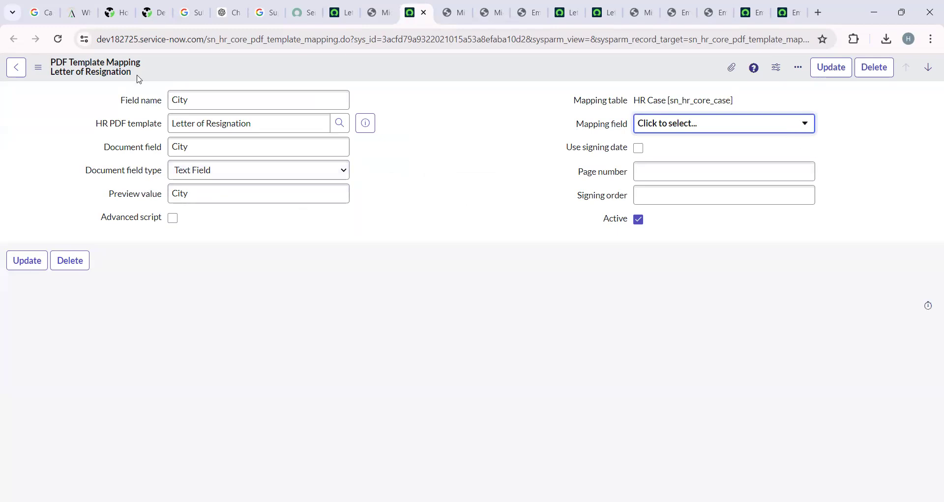
{"action": "left_click", "coordinate": [672, 123]}
{"action": "scroll", "coordinate": [413, 239], "scroll_direction": "down", "scroll_amount": 4}
{"action": "scroll", "coordinate": [413, 239], "scroll_direction": "down", "scroll_amount": 10}
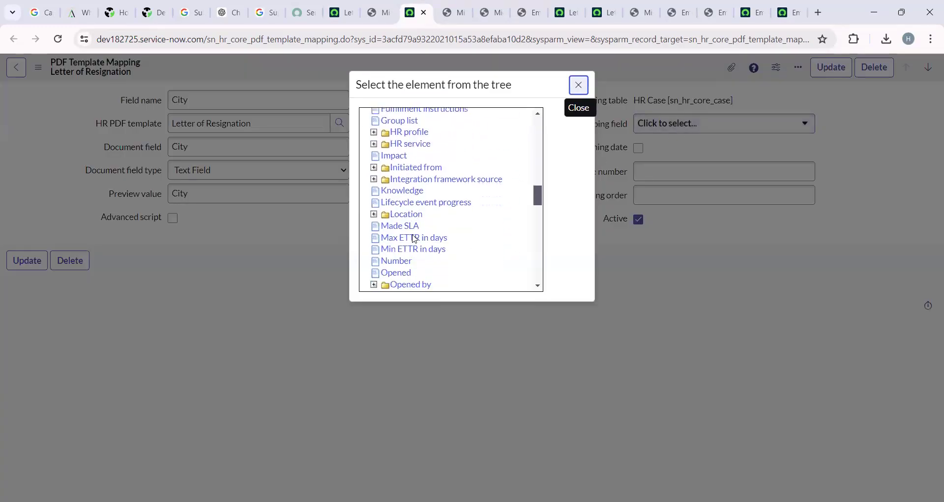
{"action": "scroll", "coordinate": [415, 238], "scroll_direction": "down", "scroll_amount": 5}
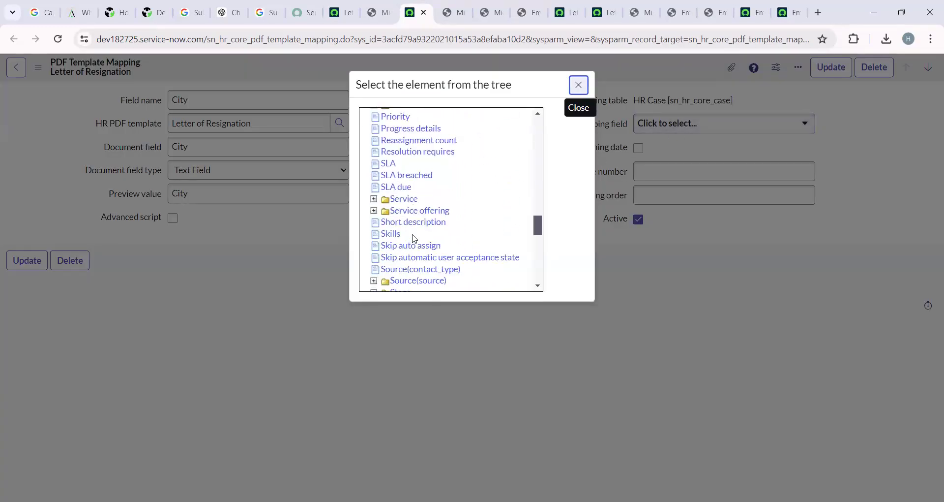
{"action": "scroll", "coordinate": [414, 236], "scroll_direction": "down", "scroll_amount": 4}
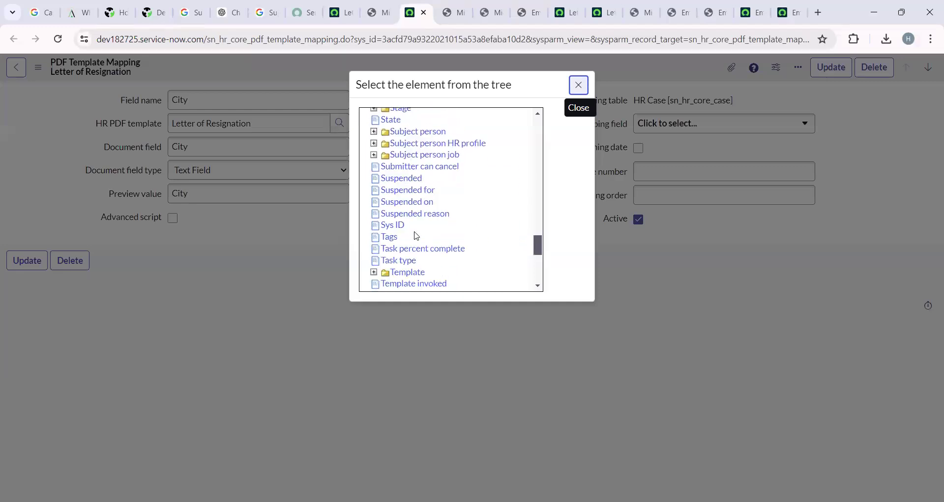
{"action": "left_click", "coordinate": [373, 132]}
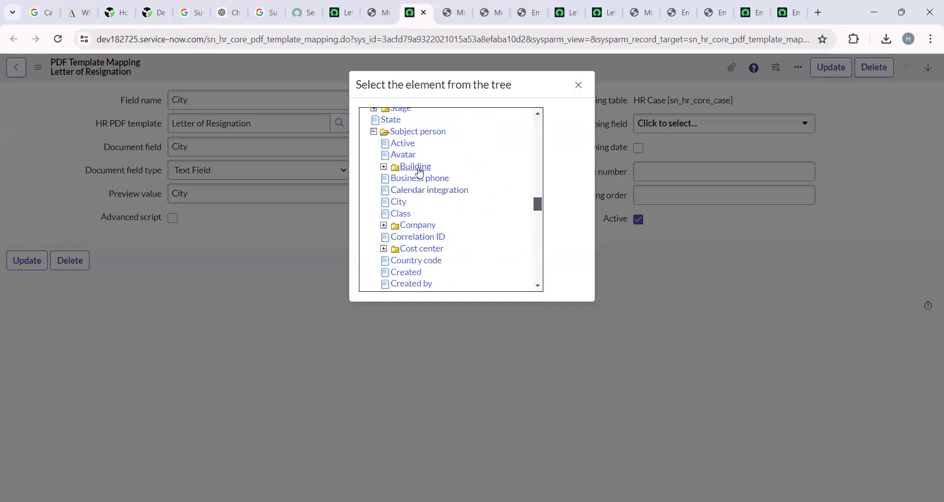
{"action": "scroll", "coordinate": [426, 241], "scroll_direction": "down", "scroll_amount": 1}
{"action": "left_click", "coordinate": [399, 145]}
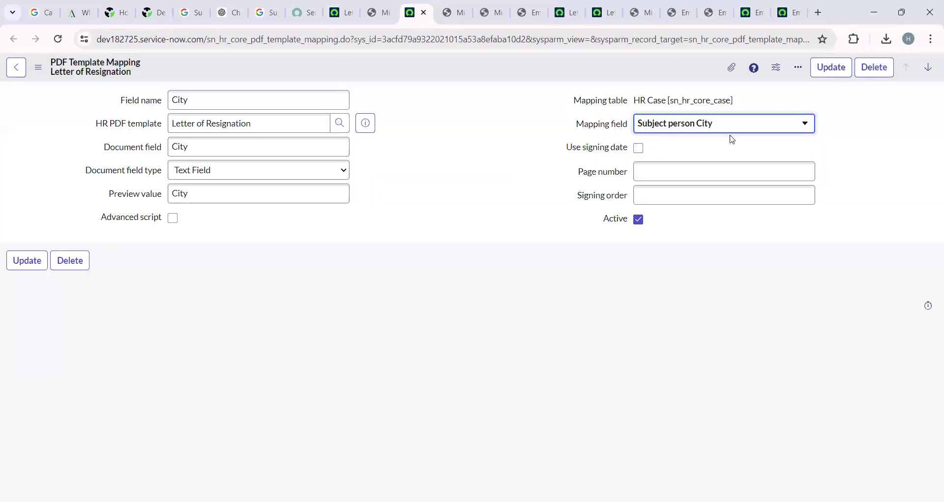
{"action": "left_click", "coordinate": [814, 68]}
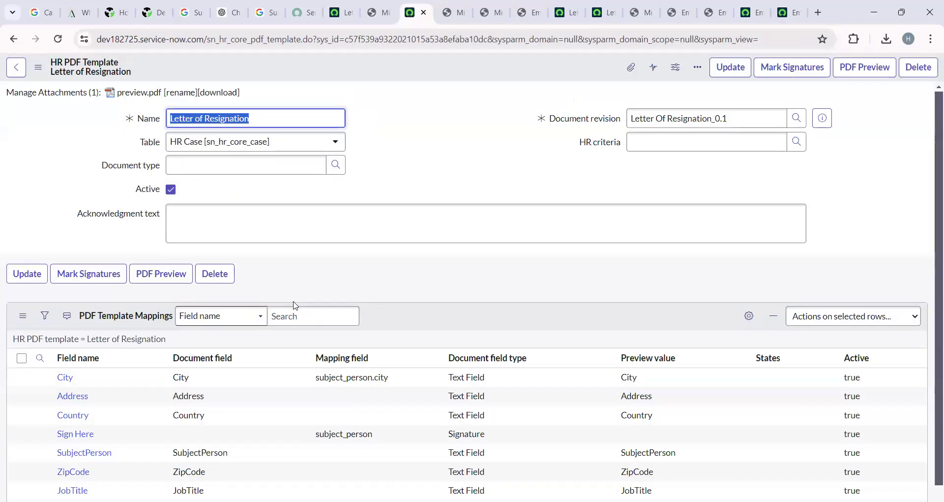
Open the Address mapping record in a new tab after the inline edit is blocked.
{"action": "scroll", "coordinate": [295, 305], "scroll_direction": "down", "scroll_amount": 2}
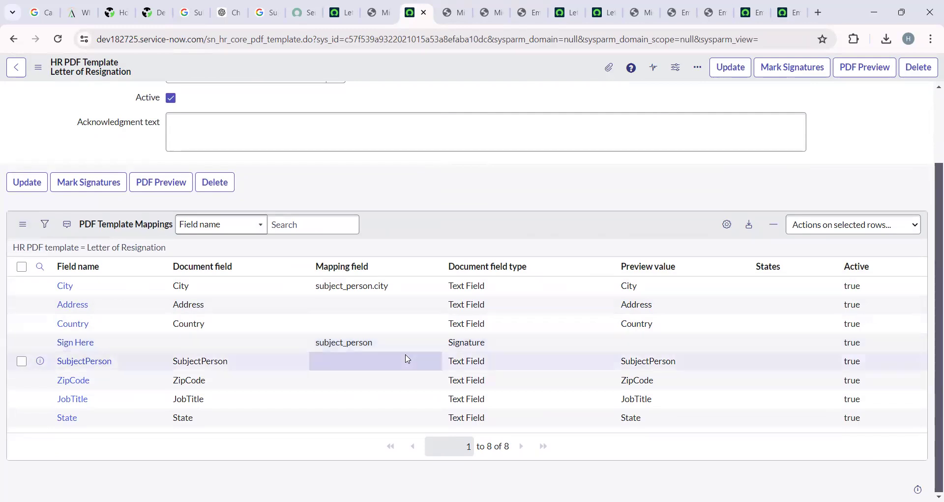
{"action": "left_click", "coordinate": [45, 306]}
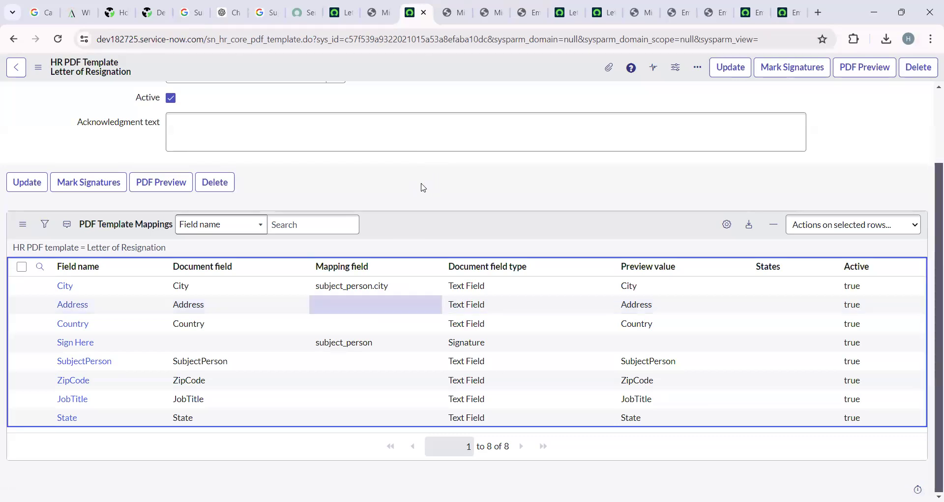
{"action": "left_click", "coordinate": [381, 309]}
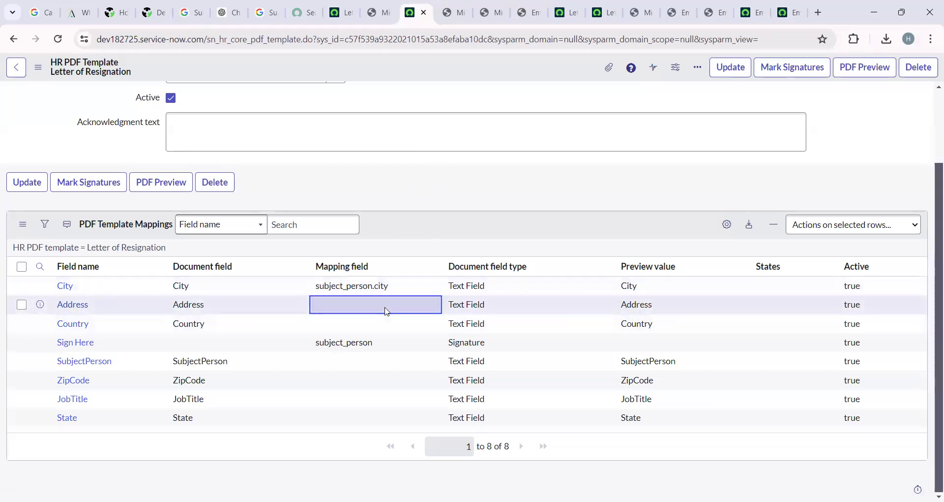
{"action": "double_click", "coordinate": [385, 309]}
{"action": "left_click", "coordinate": [465, 310]}
{"action": "right_click", "coordinate": [40, 305]}
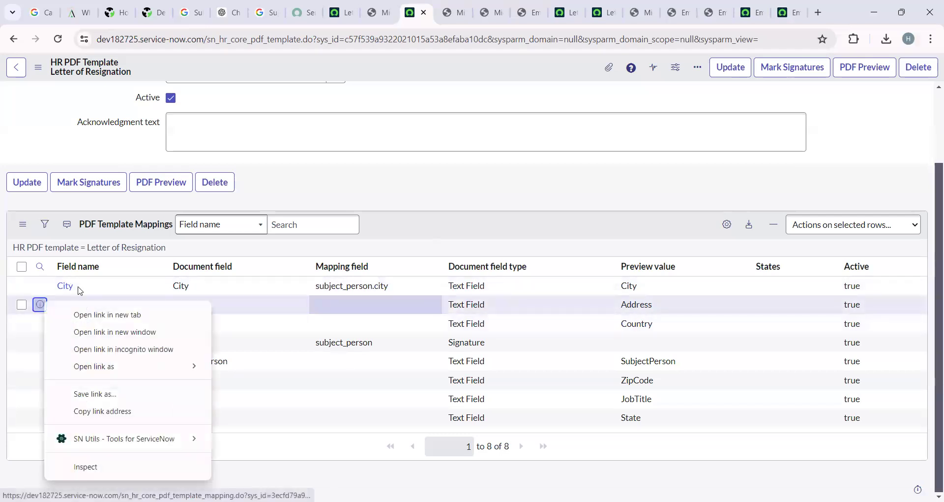
{"action": "left_click", "coordinate": [89, 314]}
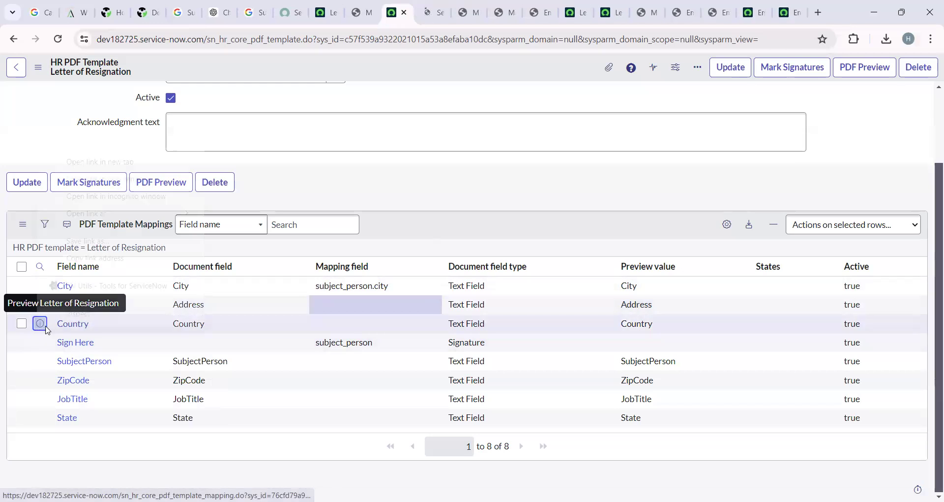
{"action": "right_click", "coordinate": [40, 323]}
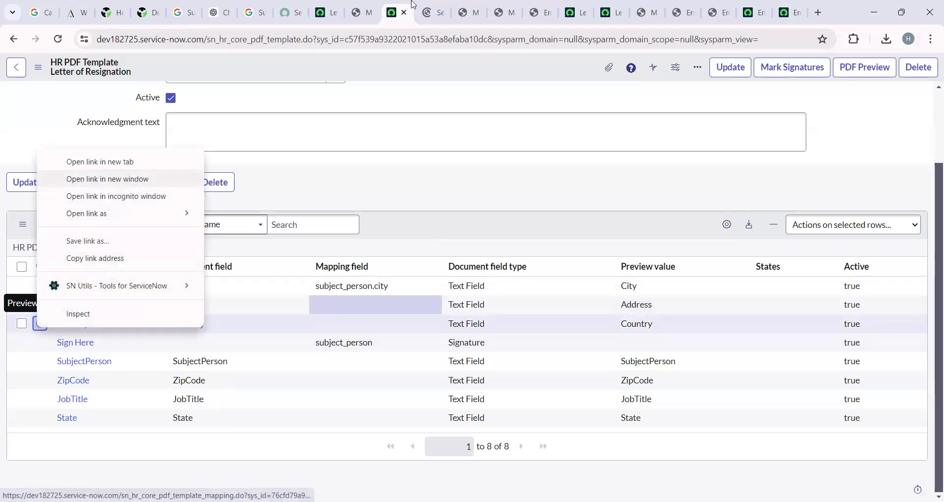
Set the Address mapping field to Subject person > Street and update it.
{"action": "left_click", "coordinate": [702, 121]}
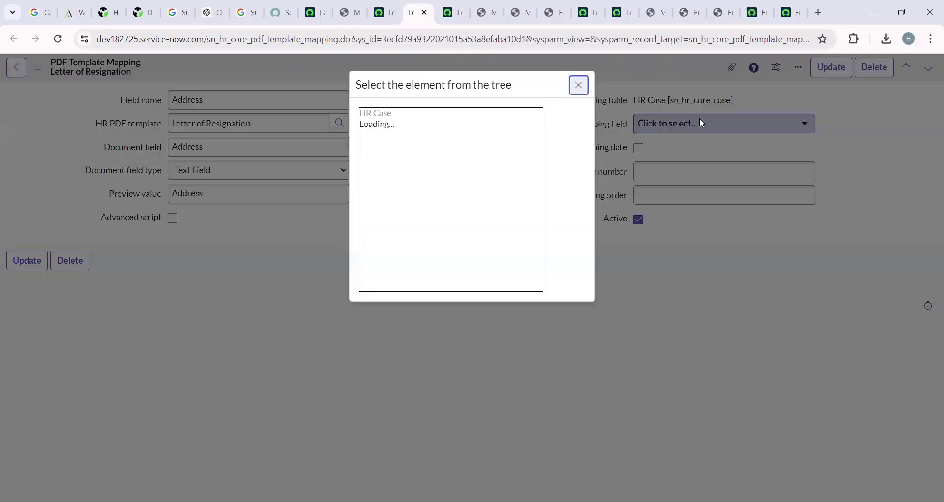
{"action": "scroll", "coordinate": [429, 212], "scroll_direction": "down", "scroll_amount": 1}
{"action": "scroll", "coordinate": [429, 211], "scroll_direction": "down", "scroll_amount": 15}
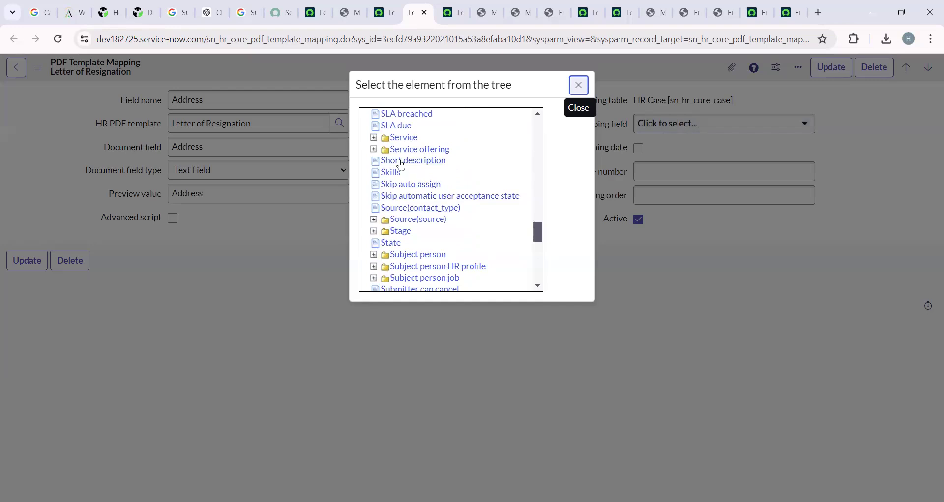
{"action": "scroll", "coordinate": [400, 235], "scroll_direction": "down", "scroll_amount": 1}
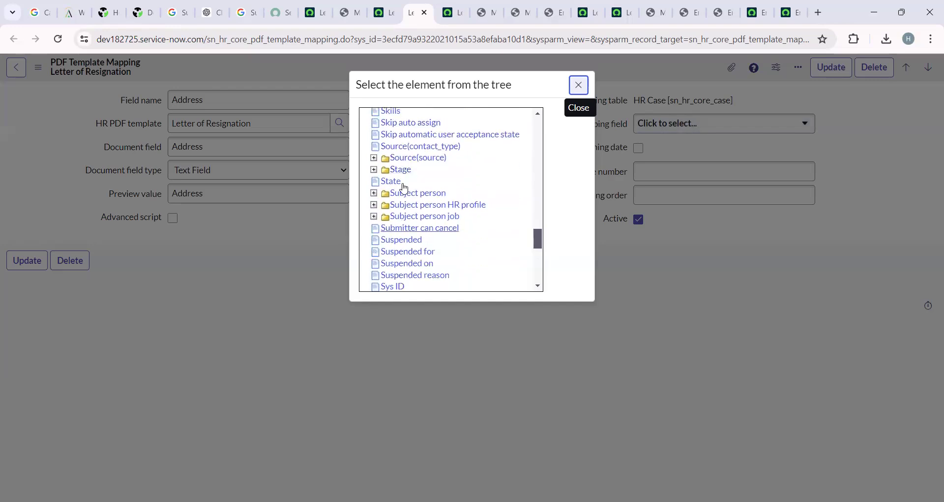
{"action": "left_click", "coordinate": [374, 193]}
{"action": "scroll", "coordinate": [440, 247], "scroll_direction": "down", "scroll_amount": 3}
{"action": "scroll", "coordinate": [439, 247], "scroll_direction": "down", "scroll_amount": 5}
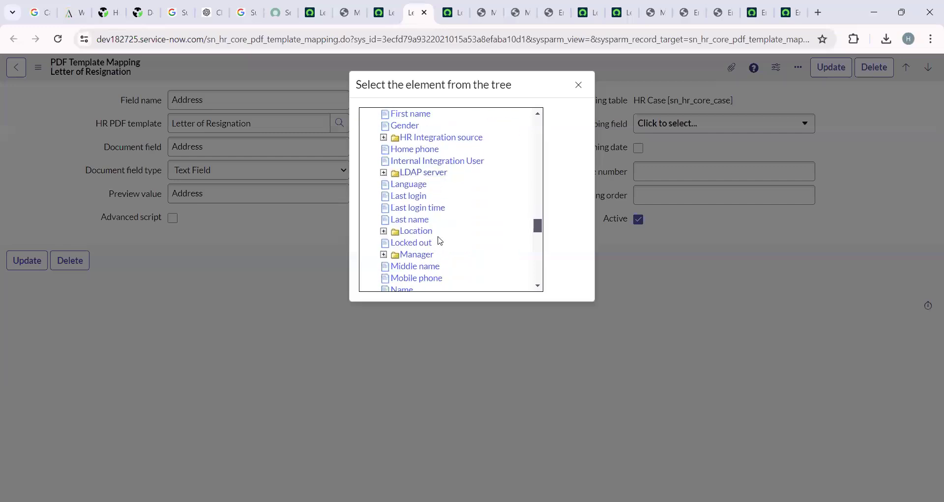
{"action": "scroll", "coordinate": [439, 240], "scroll_direction": "up", "scroll_amount": 5}
{"action": "scroll", "coordinate": [441, 241], "scroll_direction": "down", "scroll_amount": 3}
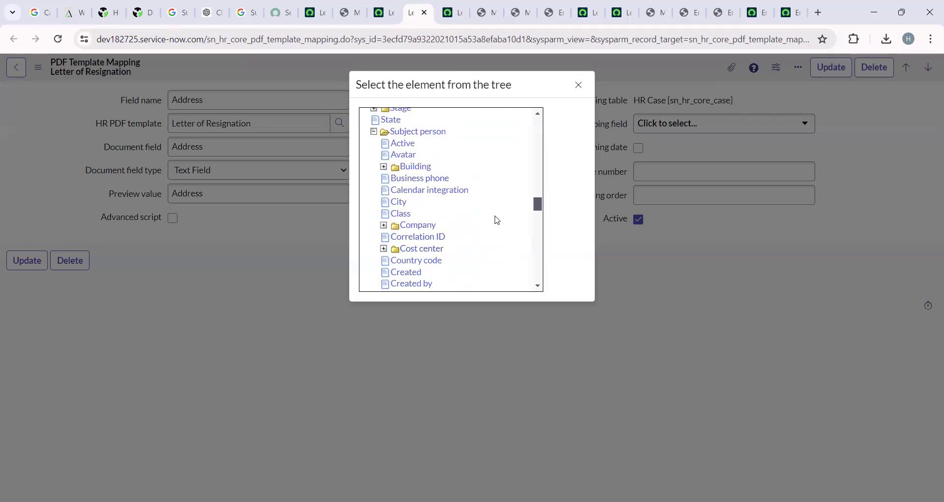
{"action": "scroll", "coordinate": [464, 228], "scroll_direction": "down", "scroll_amount": 5}
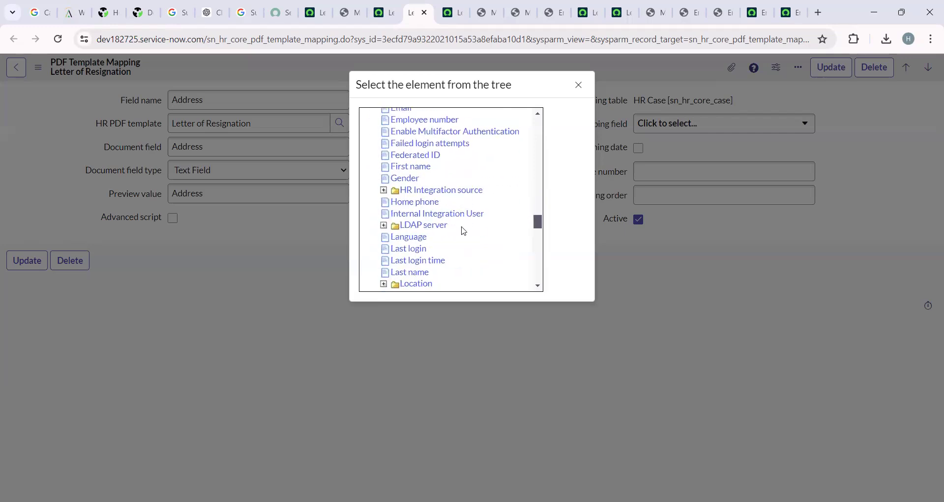
{"action": "scroll", "coordinate": [464, 230], "scroll_direction": "down", "scroll_amount": 4}
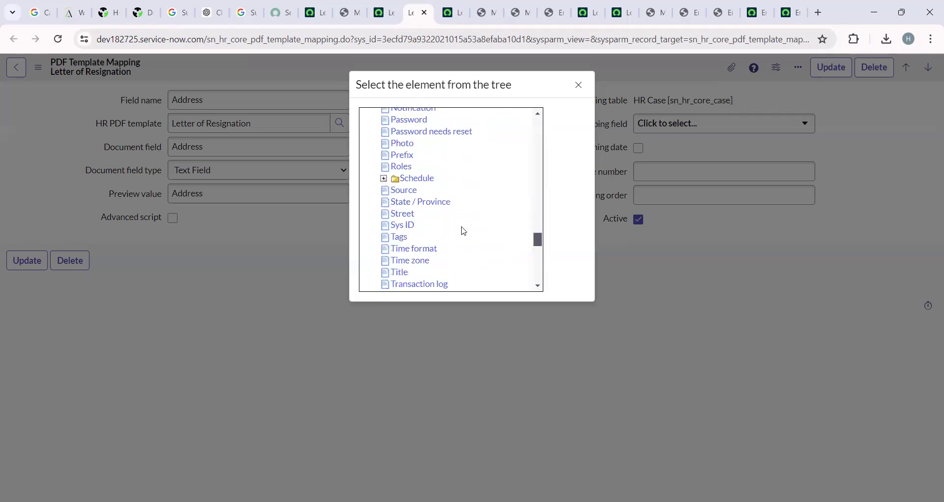
{"action": "left_click", "coordinate": [403, 213]}
{"action": "left_click", "coordinate": [831, 67]}
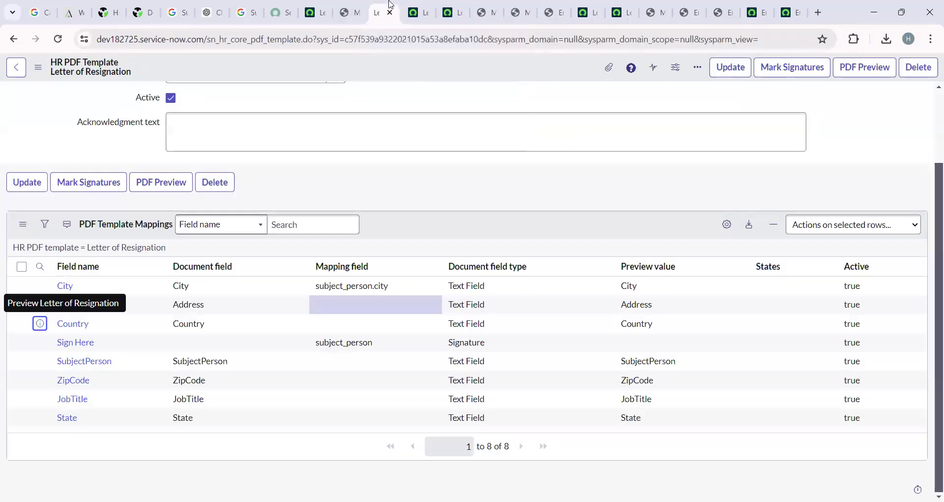
On the Country mapping record, choose Subject person > Country code and update it.
{"action": "left_click", "coordinate": [451, 6]}
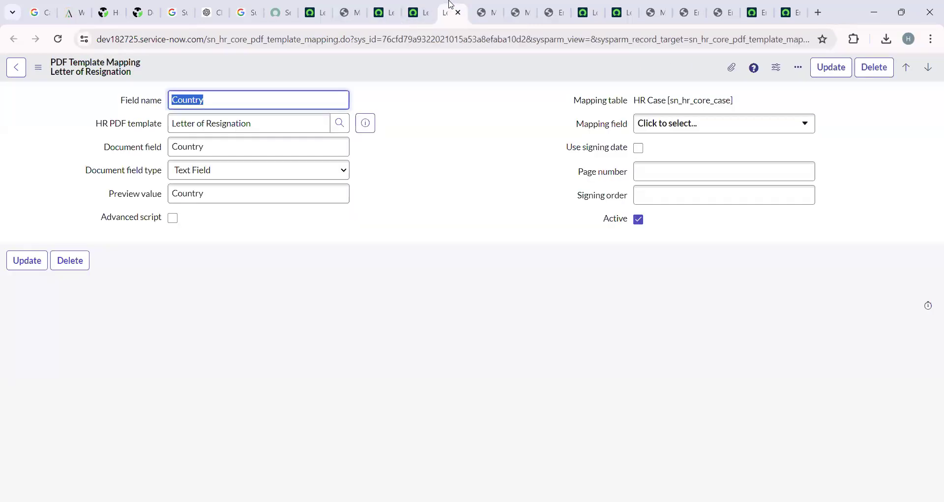
{"action": "left_click", "coordinate": [696, 124]}
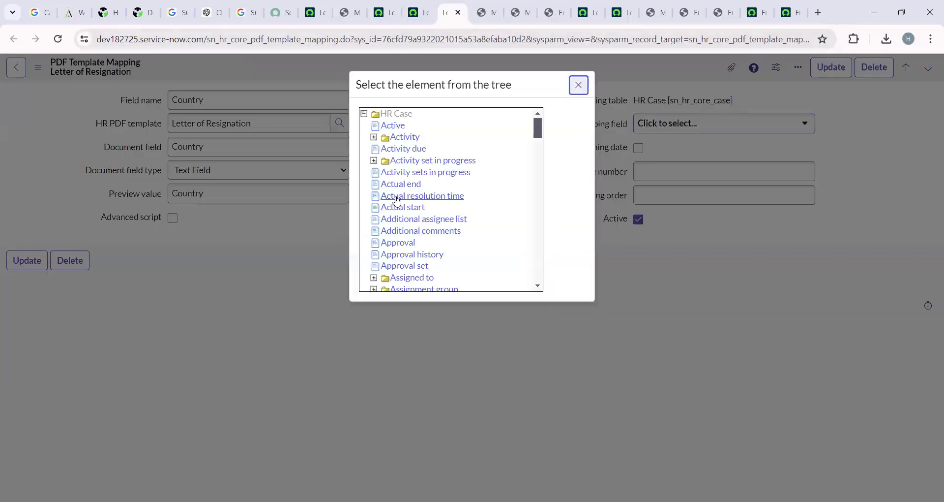
{"action": "scroll", "coordinate": [411, 235], "scroll_direction": "down", "scroll_amount": 5}
{"action": "scroll", "coordinate": [411, 236], "scroll_direction": "down", "scroll_amount": 10}
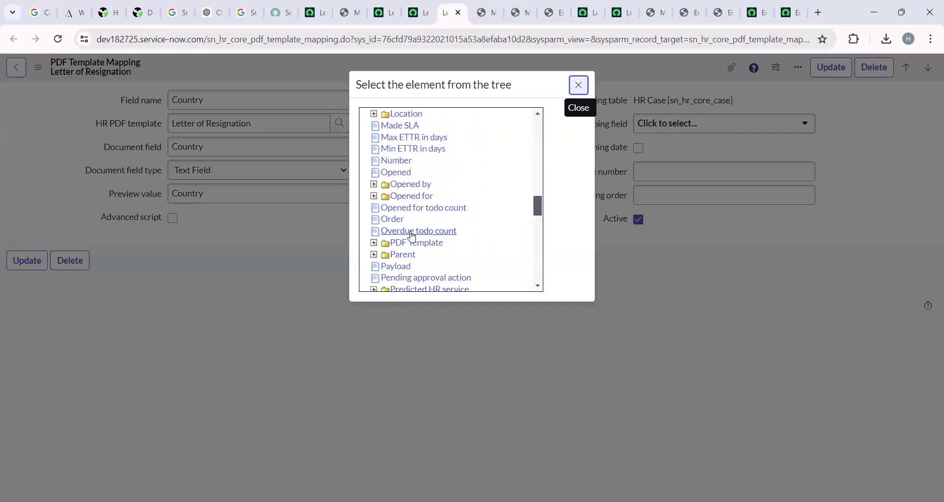
{"action": "scroll", "coordinate": [412, 235], "scroll_direction": "down", "scroll_amount": 5}
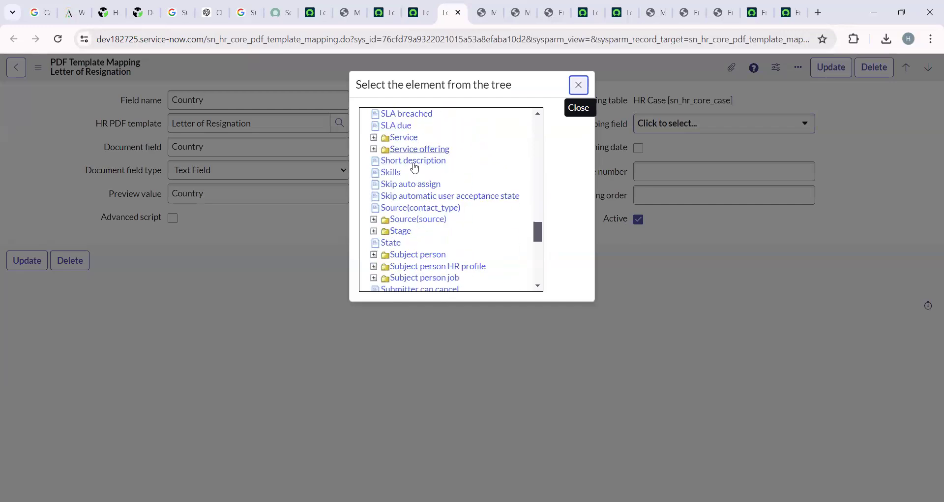
{"action": "scroll", "coordinate": [409, 230], "scroll_direction": "down", "scroll_amount": 3}
{"action": "left_click", "coordinate": [374, 193]}
{"action": "scroll", "coordinate": [418, 246], "scroll_direction": "down", "scroll_amount": 5}
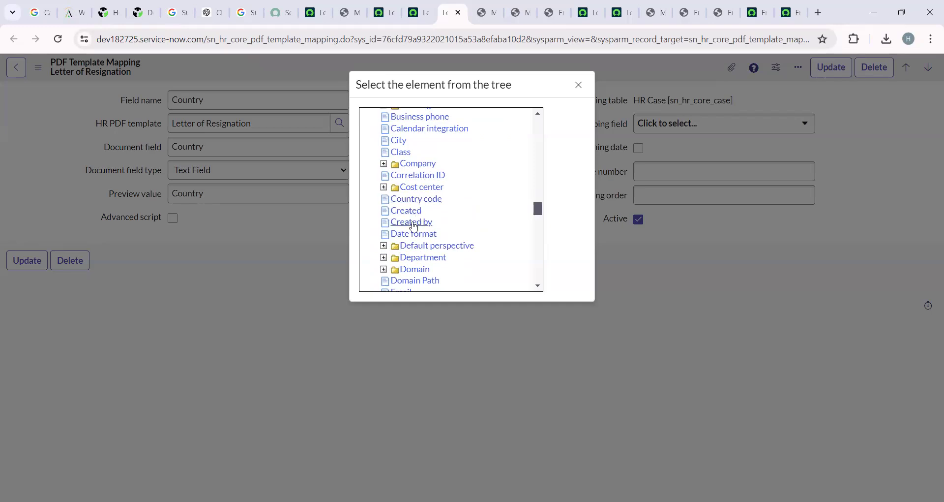
{"action": "scroll", "coordinate": [413, 226], "scroll_direction": "down", "scroll_amount": 2}
{"action": "scroll", "coordinate": [413, 226], "scroll_direction": "up", "scroll_amount": 2}
{"action": "left_click", "coordinate": [429, 201]}
{"action": "left_click", "coordinate": [830, 67]}
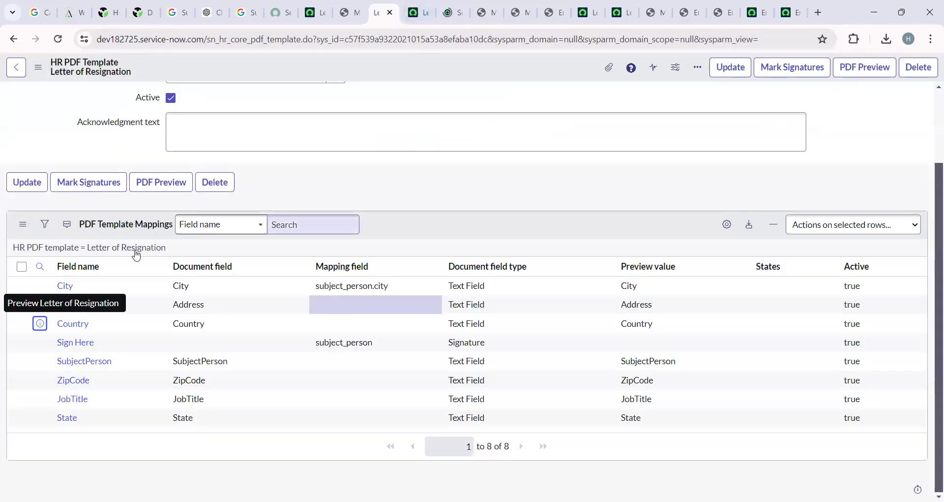
Close the Address mapping tab and save the Letter of Resignation template.
{"action": "left_click", "coordinate": [422, 14]}
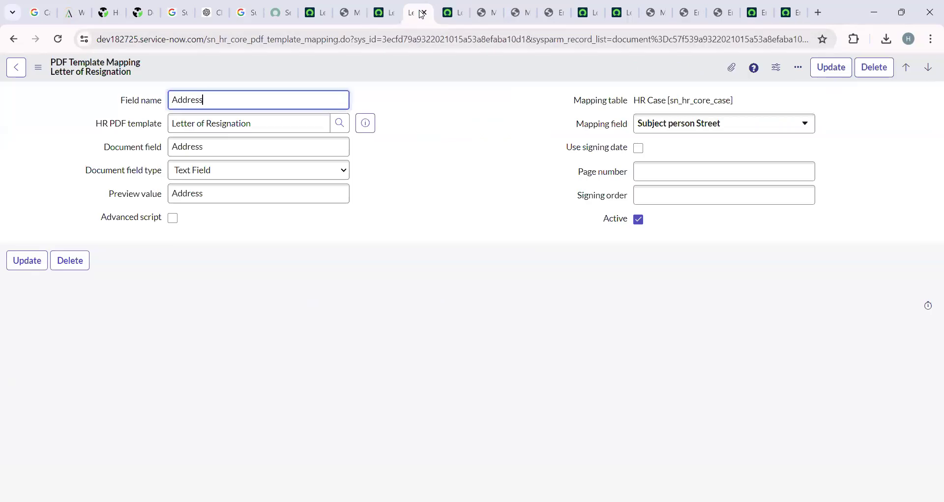
{"action": "left_click", "coordinate": [424, 14]}
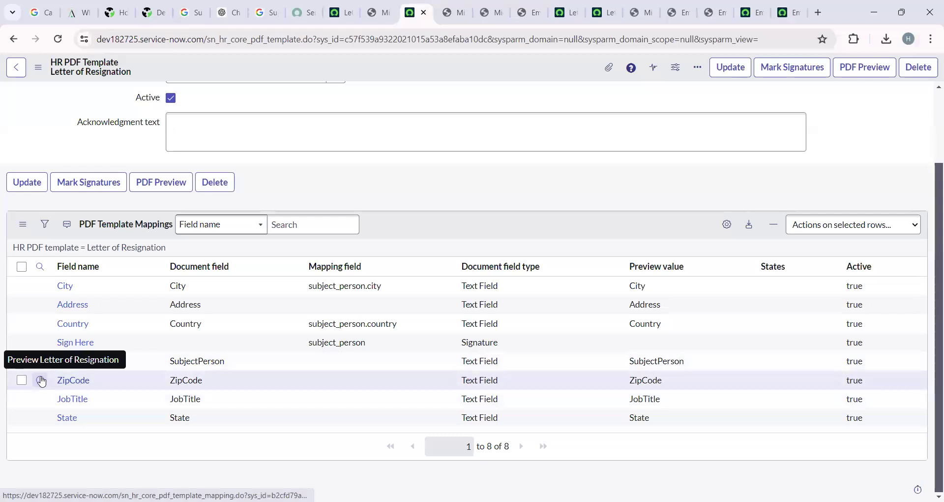
{"action": "left_click", "coordinate": [58, 375]}
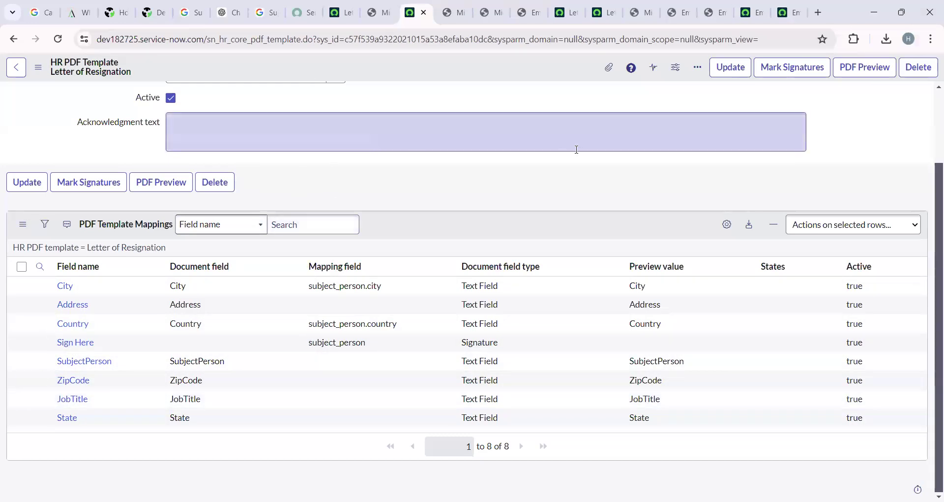
{"action": "scroll", "coordinate": [470, 168], "scroll_direction": "up", "scroll_amount": 2}
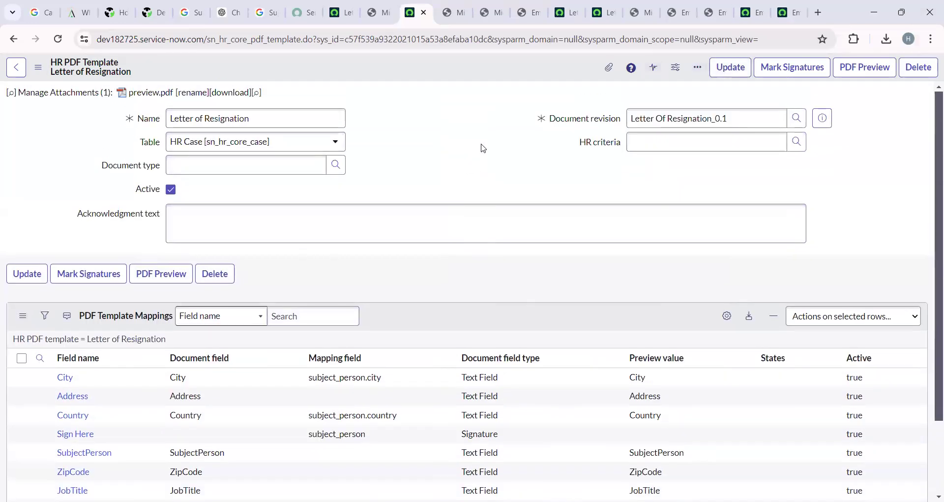
{"action": "right_click", "coordinate": [367, 68]}
{"action": "left_click", "coordinate": [387, 73]}
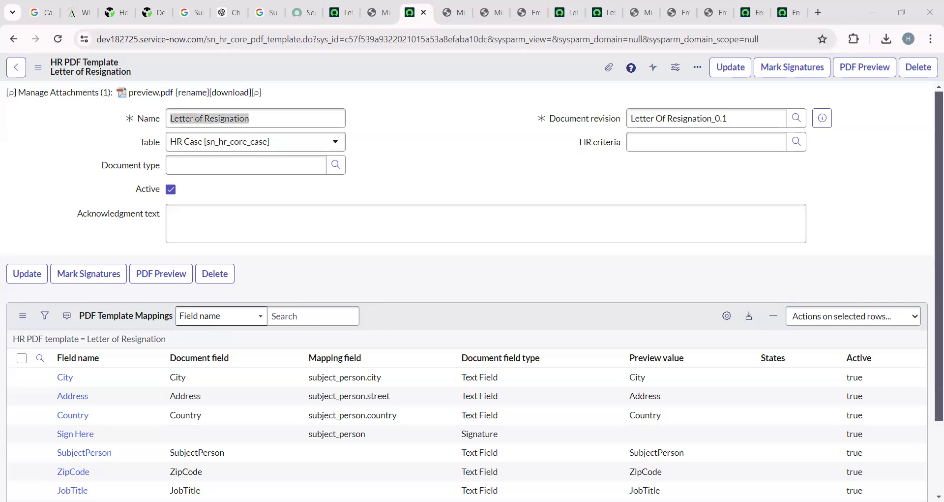
Download the template's preview as preview (5).pdf, review the letter, and return to ServiceNow.
{"action": "left_click", "coordinate": [150, 94]}
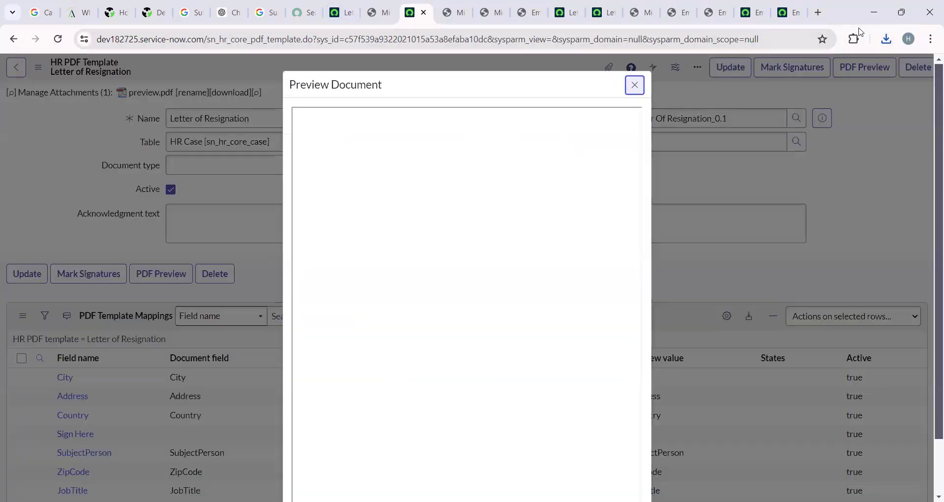
{"action": "left_click", "coordinate": [885, 40]}
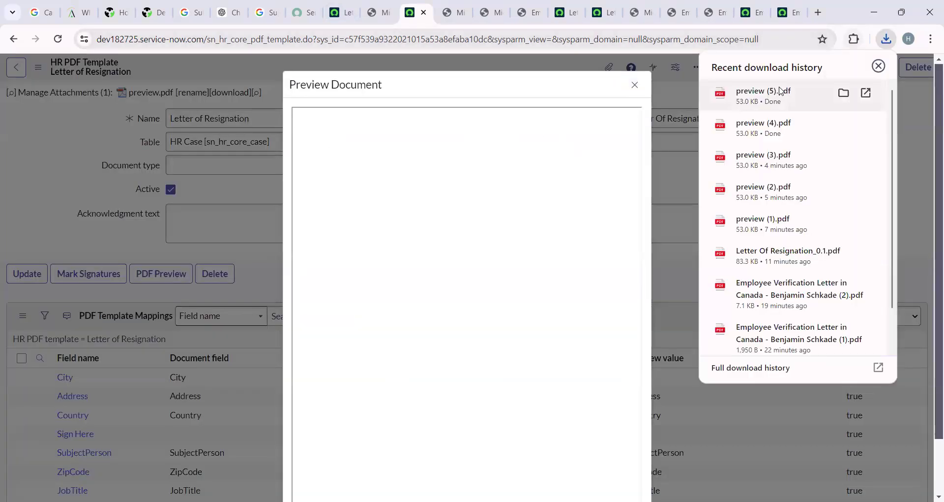
{"action": "left_click", "coordinate": [781, 91]}
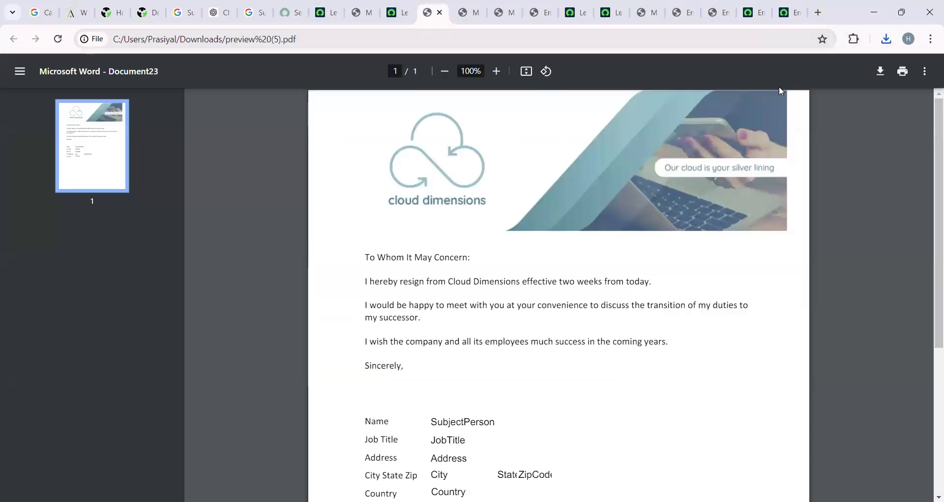
{"action": "scroll", "coordinate": [435, 371], "scroll_direction": "down", "scroll_amount": 3}
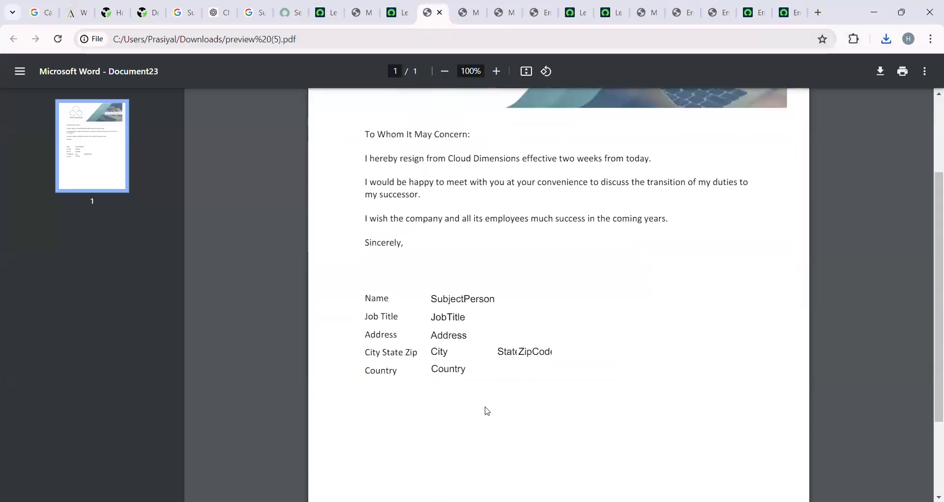
{"action": "scroll", "coordinate": [484, 408], "scroll_direction": "down", "scroll_amount": 3}
{"action": "scroll", "coordinate": [485, 408], "scroll_direction": "up", "scroll_amount": 5}
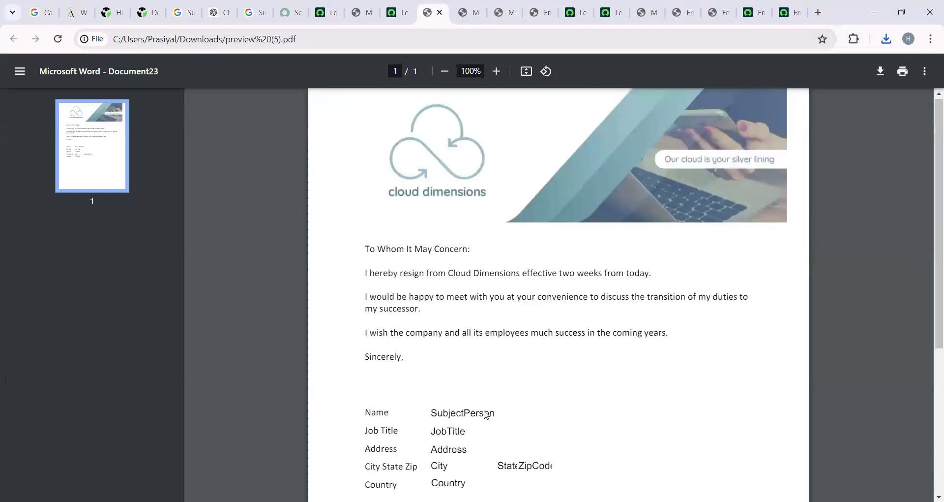
{"action": "left_click", "coordinate": [320, 20]}
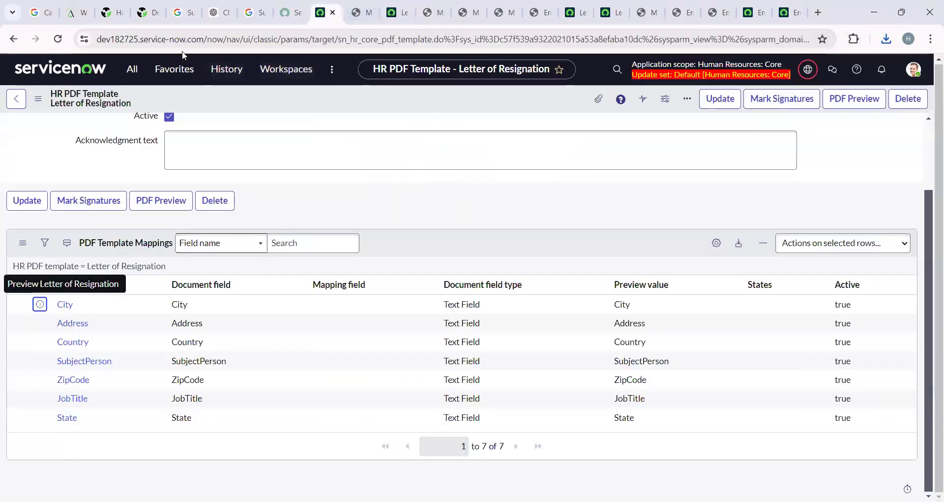
Filter the navigator for 'HR case' and open HR Case Management > Create New Case.
{"action": "left_click", "coordinate": [132, 69]}
{"action": "left_click", "coordinate": [180, 102]}
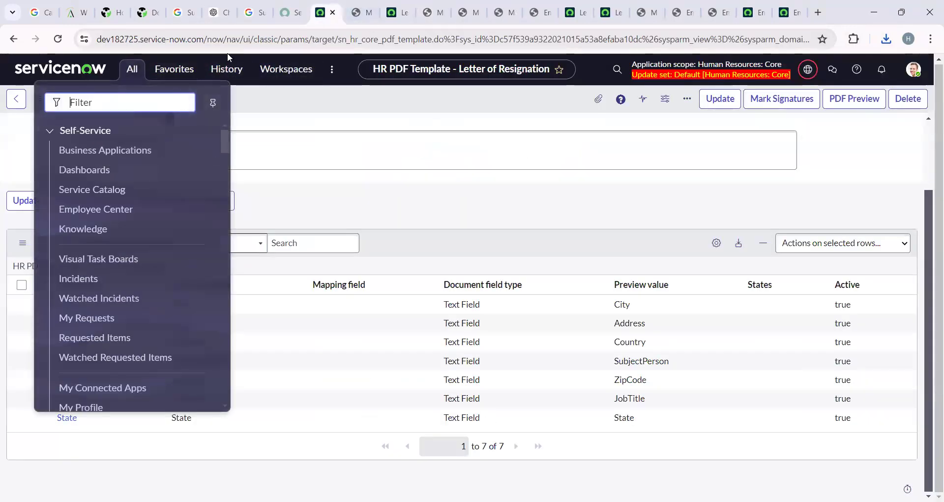
{"action": "type", "text": "create"}
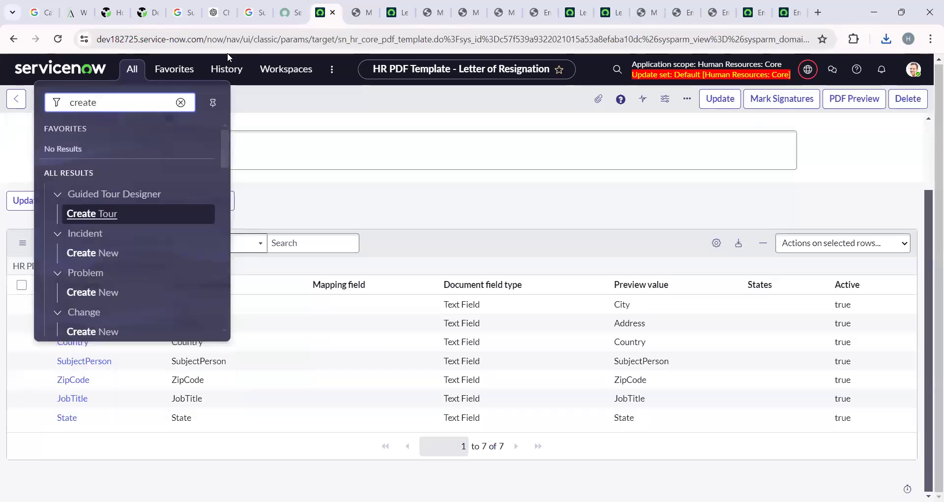
{"action": "key", "text": "BackSpace"}
{"action": "key", "text": "BackSpace"}
{"action": "key", "text": "BackSpace"}
{"action": "key", "text": "BackSpace"}
{"action": "key", "text": "BackSpace"}
{"action": "key", "text": "BackSpace"}
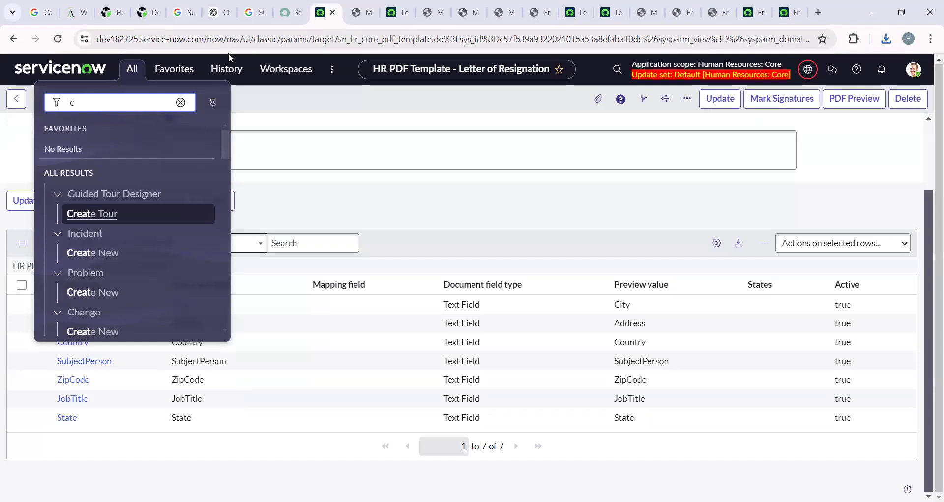
{"action": "type", "text": "HR"}
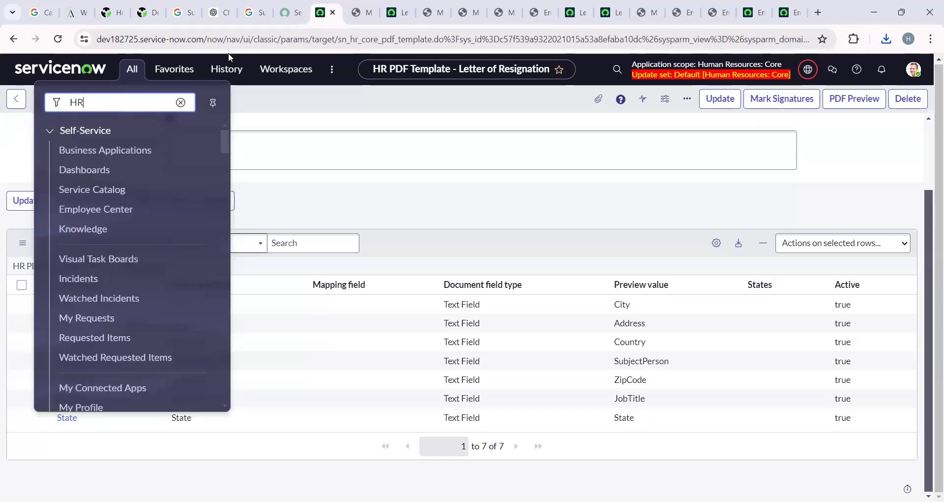
{"action": "type", "text": " case"}
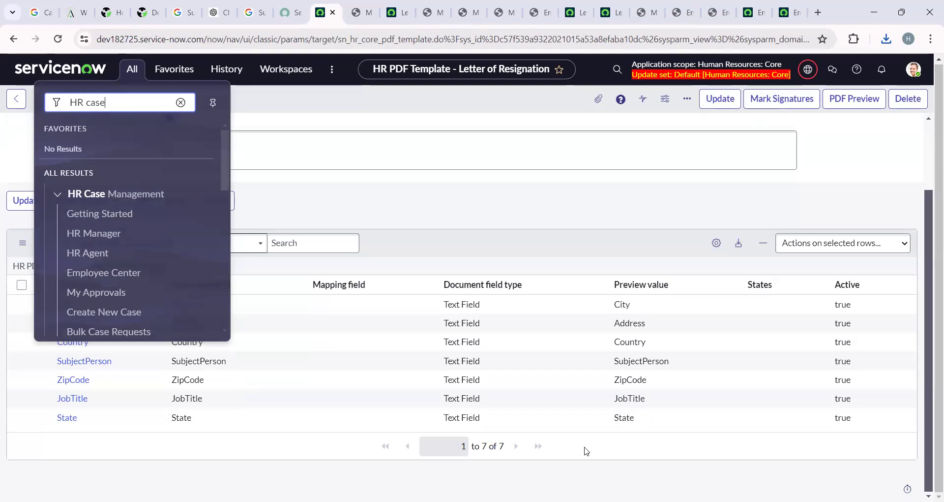
{"action": "scroll", "coordinate": [110, 185], "scroll_direction": "down", "scroll_amount": 3}
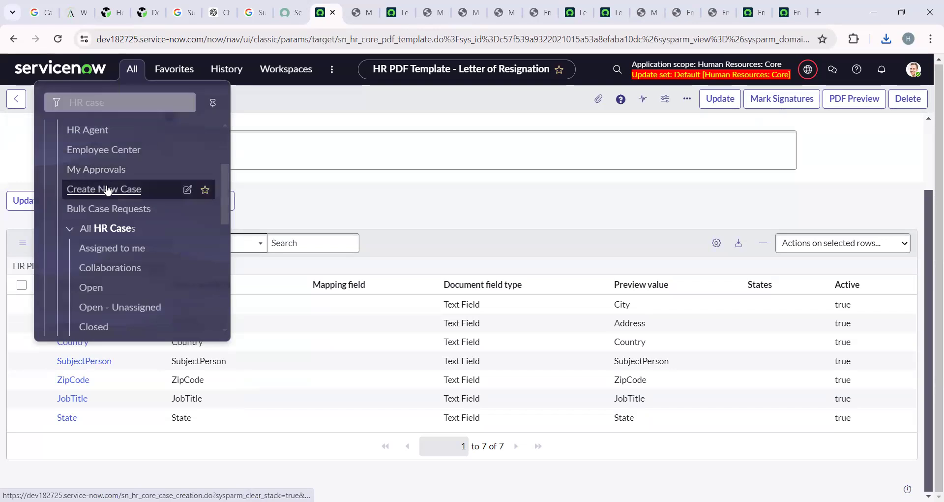
{"action": "left_click", "coordinate": [110, 187]}
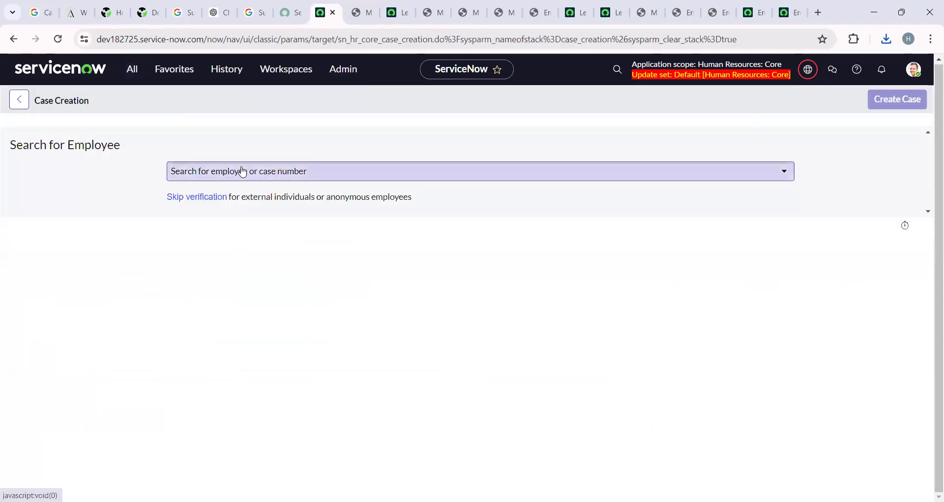
Search for the employee by name and select them for the case.
{"action": "left_click", "coordinate": [242, 171]}
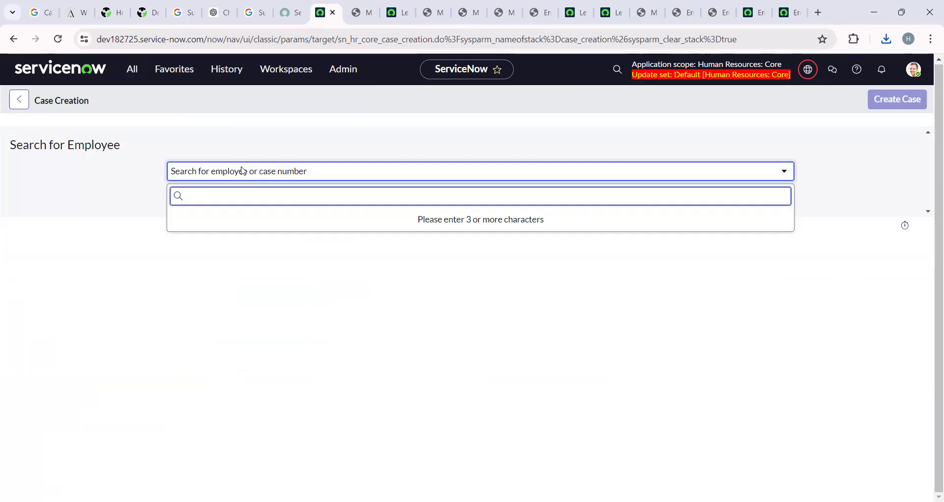
{"action": "type", "text": "ben"}
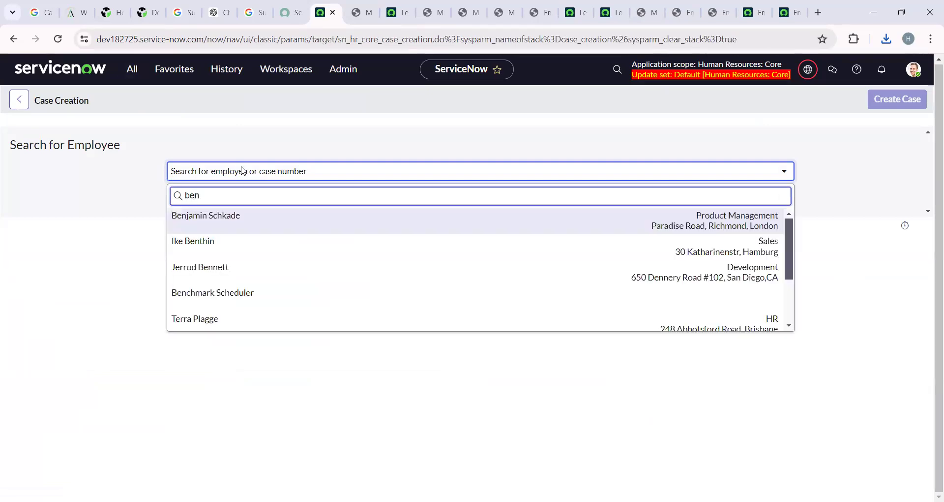
{"action": "left_click", "coordinate": [282, 216]}
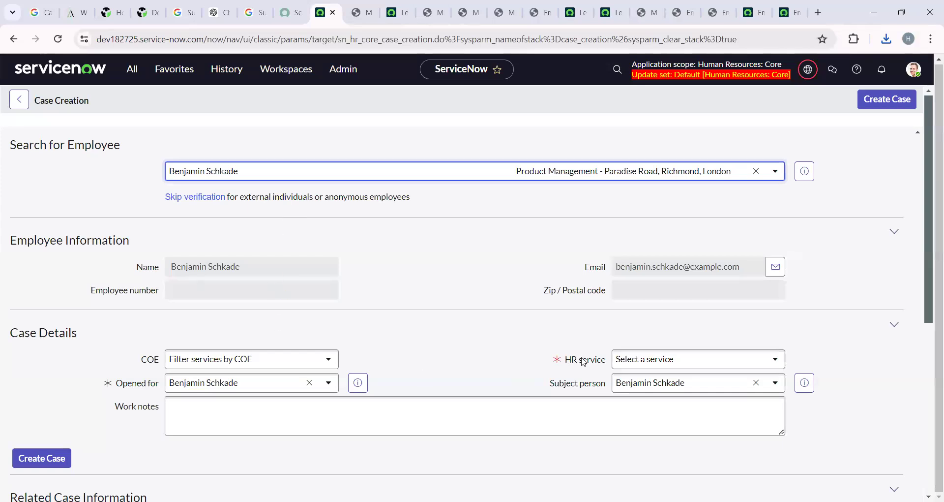
Browse the HR services list and filter it for 'letter'.
{"action": "left_click", "coordinate": [668, 363]}
{"action": "scroll", "coordinate": [666, 328], "scroll_direction": "down", "scroll_amount": 1}
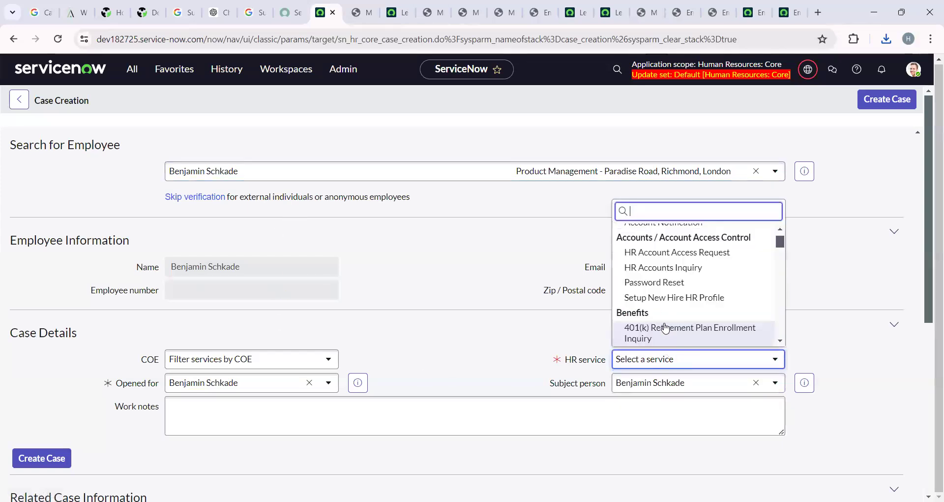
{"action": "scroll", "coordinate": [666, 327], "scroll_direction": "down", "scroll_amount": 3}
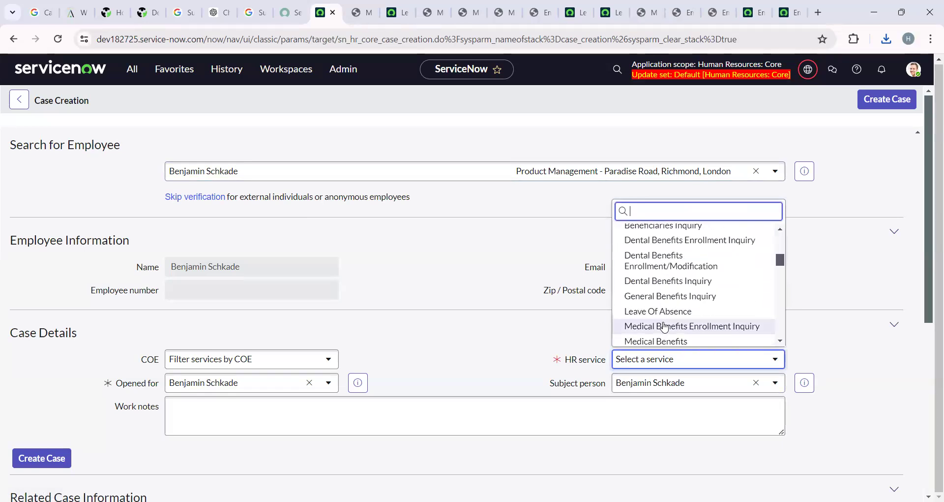
{"action": "scroll", "coordinate": [665, 327], "scroll_direction": "down", "scroll_amount": 5}
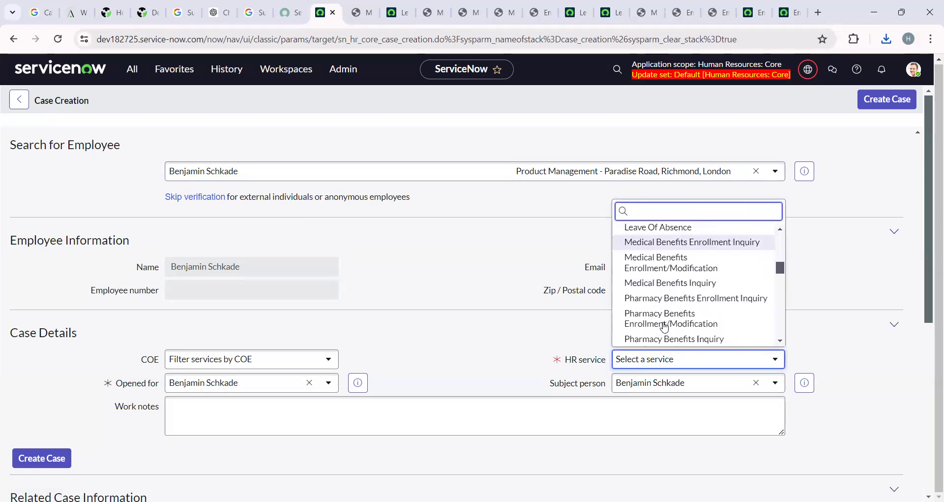
{"action": "scroll", "coordinate": [665, 326], "scroll_direction": "down", "scroll_amount": 5}
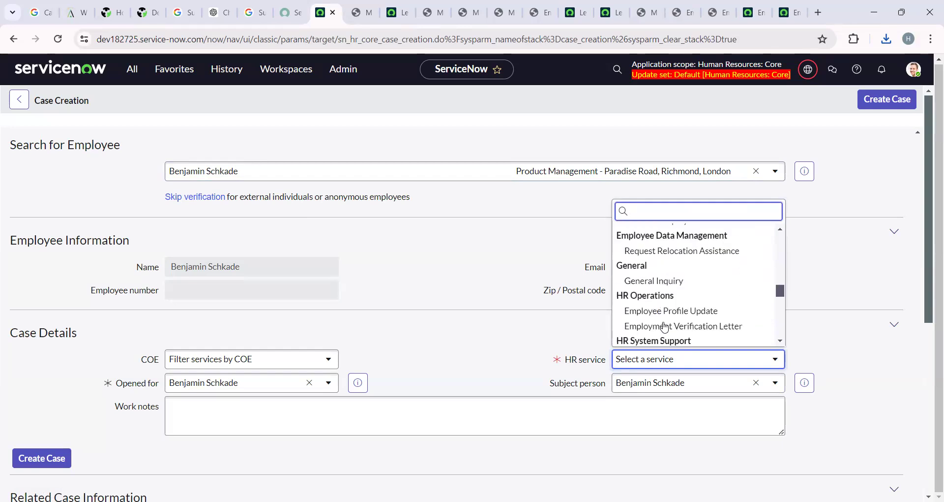
{"action": "scroll", "coordinate": [665, 327], "scroll_direction": "down", "scroll_amount": 3}
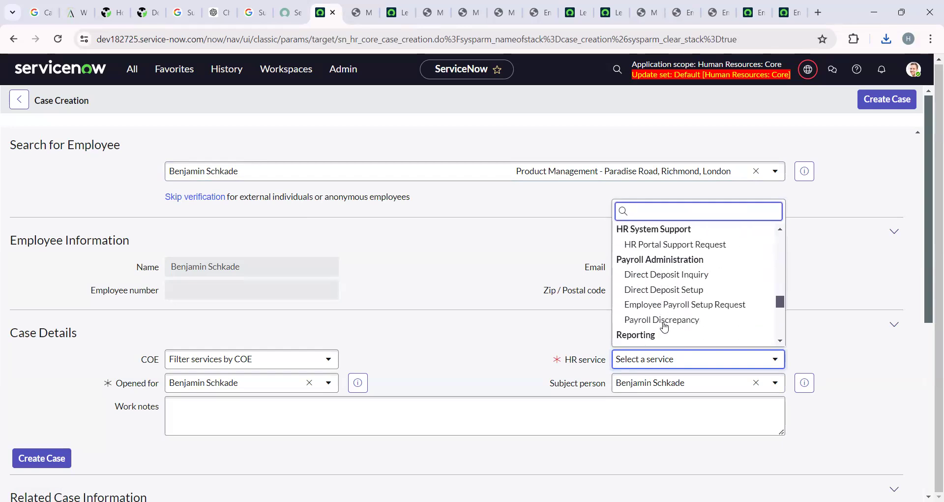
{"action": "scroll", "coordinate": [664, 327], "scroll_direction": "down", "scroll_amount": 3}
{"action": "scroll", "coordinate": [665, 326], "scroll_direction": "down", "scroll_amount": 2}
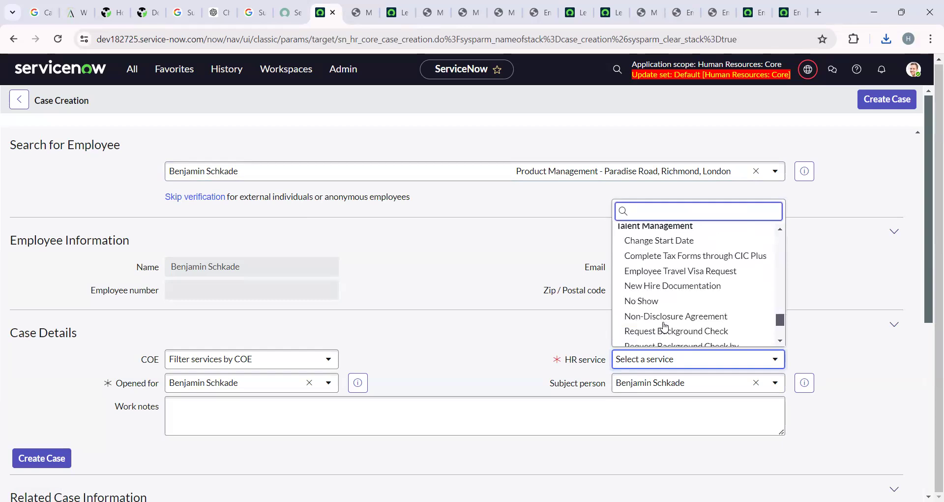
{"action": "scroll", "coordinate": [665, 327], "scroll_direction": "down", "scroll_amount": 2}
{"action": "scroll", "coordinate": [665, 326], "scroll_direction": "down", "scroll_amount": 1}
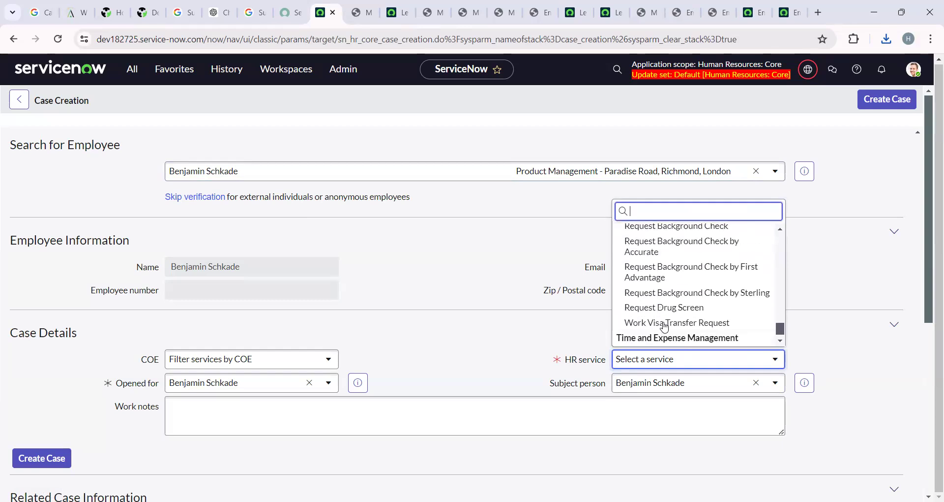
{"action": "scroll", "coordinate": [665, 326], "scroll_direction": "up", "scroll_amount": 4}
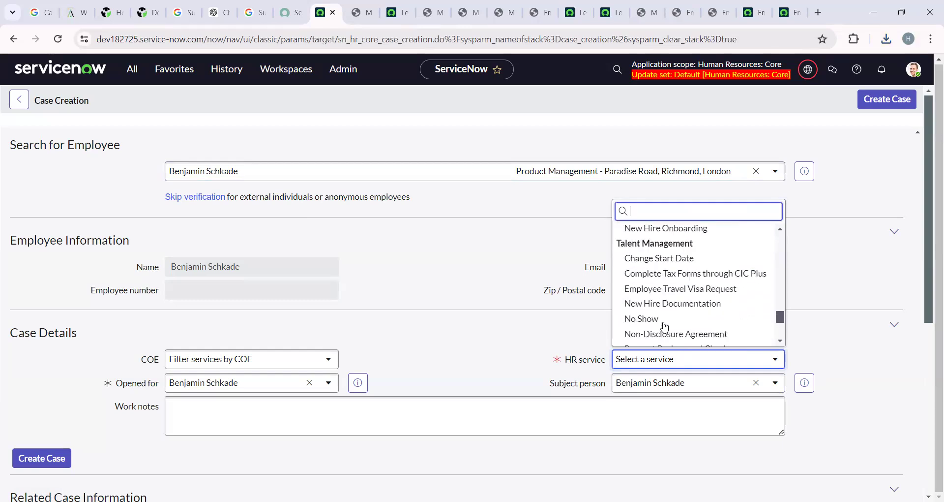
{"action": "scroll", "coordinate": [665, 327], "scroll_direction": "down", "scroll_amount": 3}
{"action": "scroll", "coordinate": [666, 315], "scroll_direction": "up", "scroll_amount": 5}
{"action": "scroll", "coordinate": [666, 313], "scroll_direction": "up", "scroll_amount": 3}
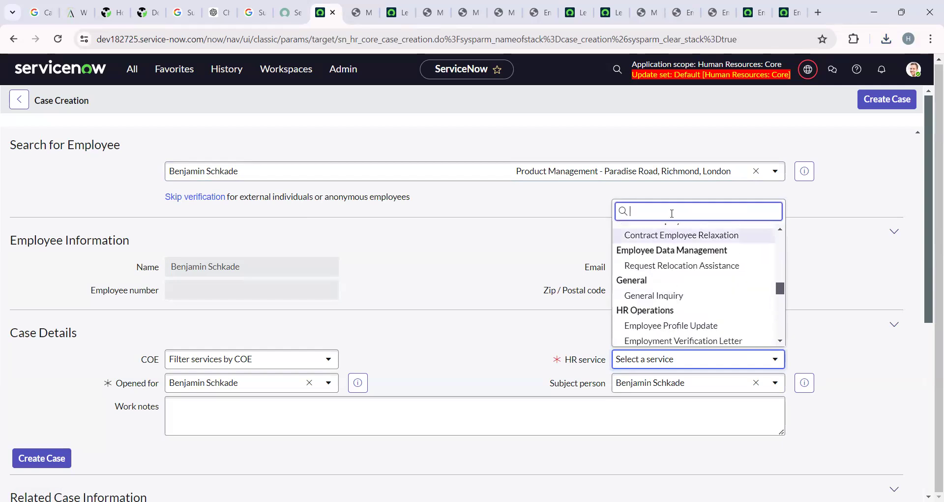
{"action": "type", "text": ","}
{"action": "key", "text": "BackSpace"}
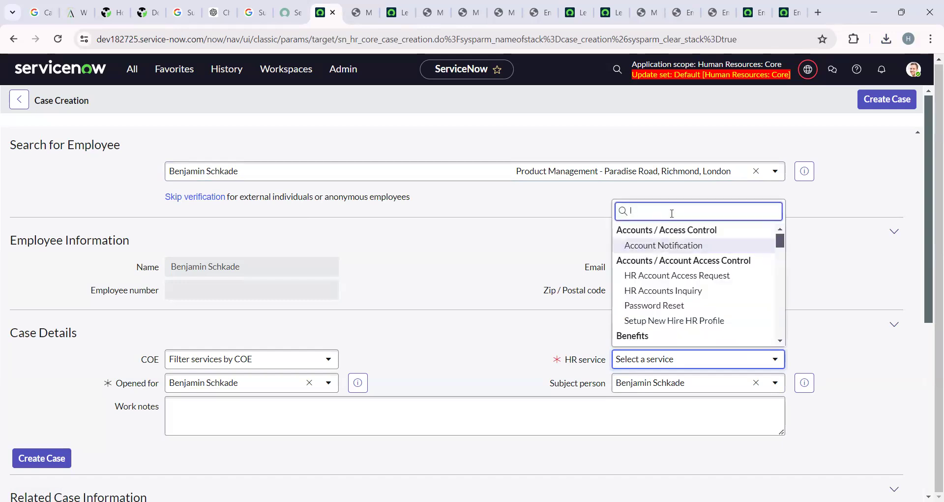
{"action": "type", "text": "letter"}
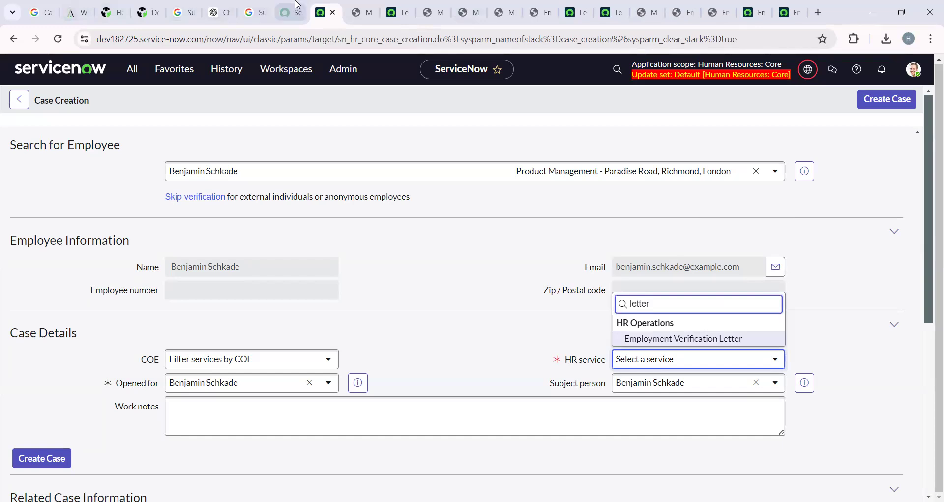
Check the template's table, then choose Employment Verification Letter as the HR service.
{"action": "left_click", "coordinate": [364, 11]}
{"action": "left_click", "coordinate": [386, 6]}
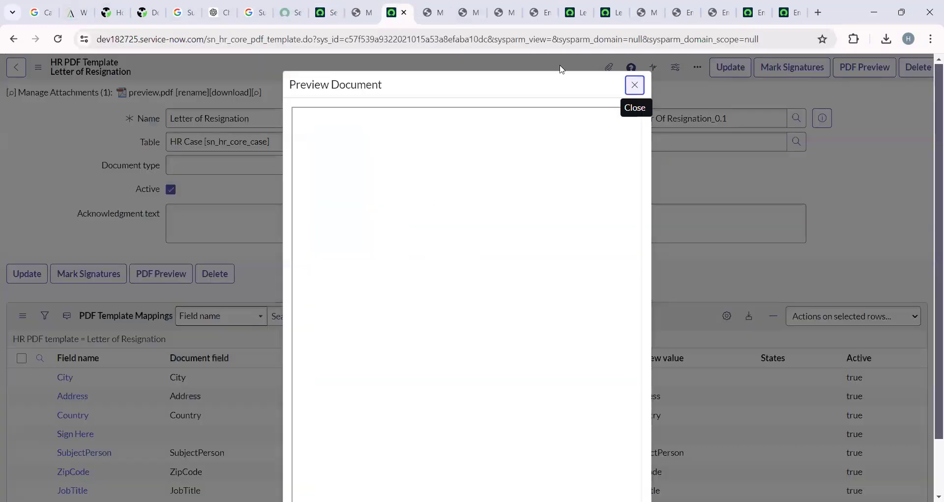
{"action": "left_click", "coordinate": [278, 183]}
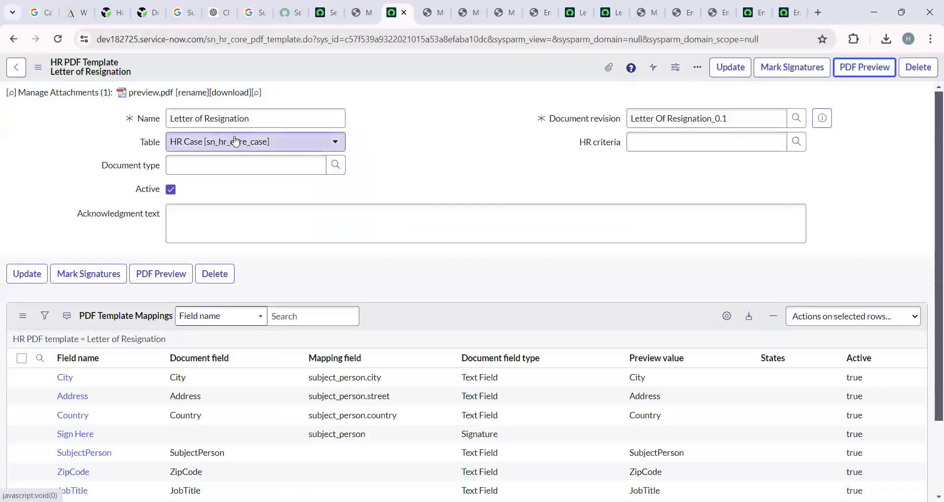
{"action": "left_click", "coordinate": [293, 142]}
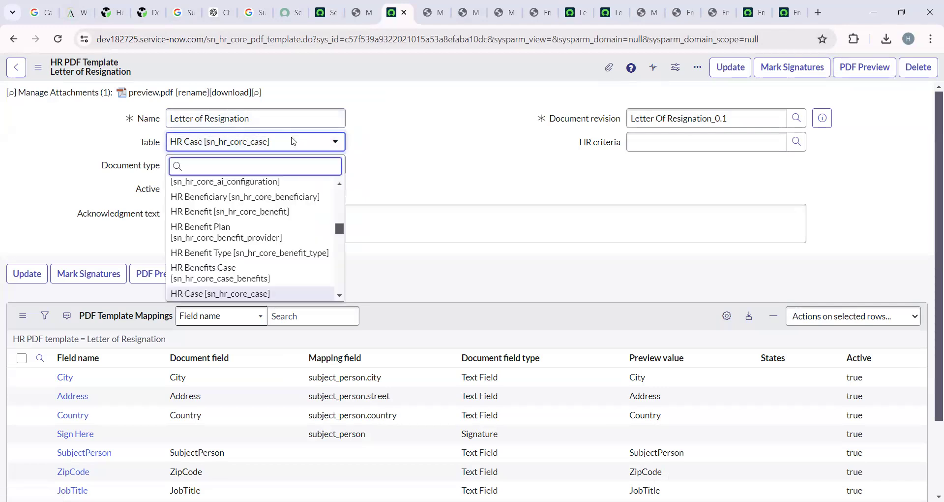
{"action": "left_click", "coordinate": [434, 159]}
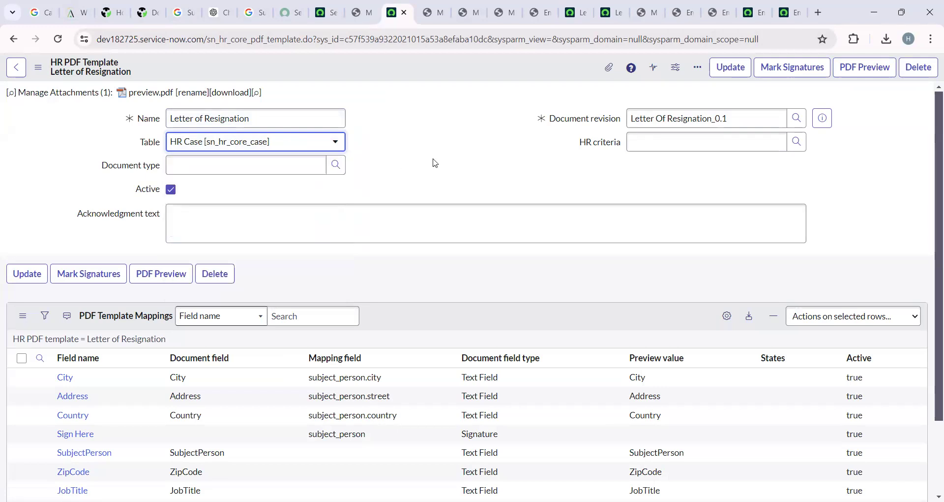
{"action": "left_click", "coordinate": [341, 6]}
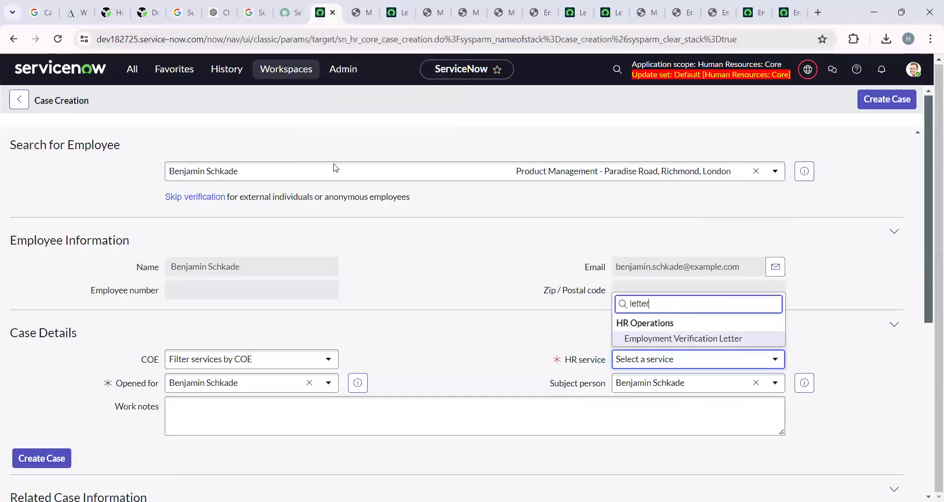
{"action": "left_click", "coordinate": [672, 339]}
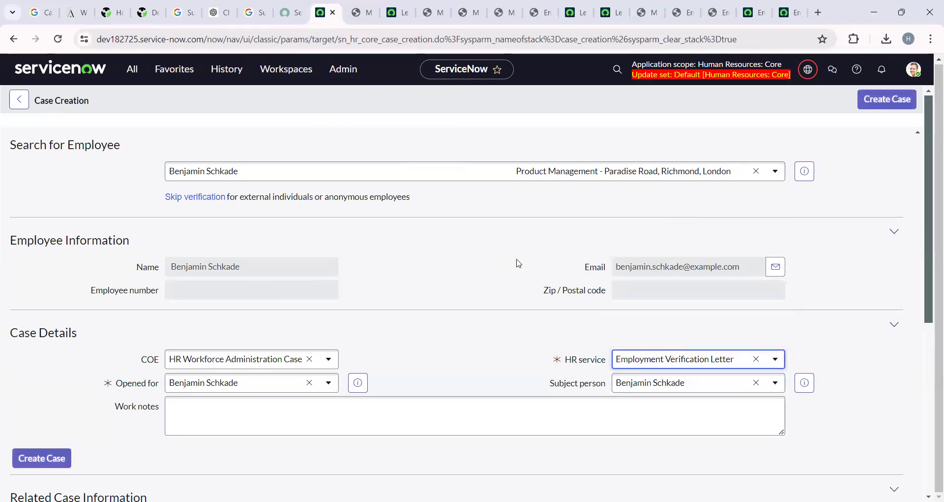
Create the HR Workforce Administration case as a draft and return to the Letter of Resignation template.
{"action": "left_click", "coordinate": [55, 468]}
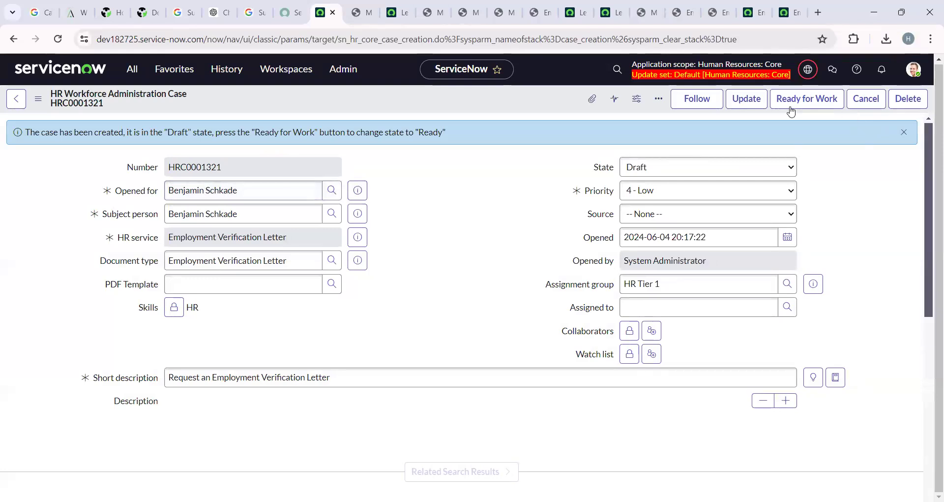
{"action": "left_click", "coordinate": [334, 285]}
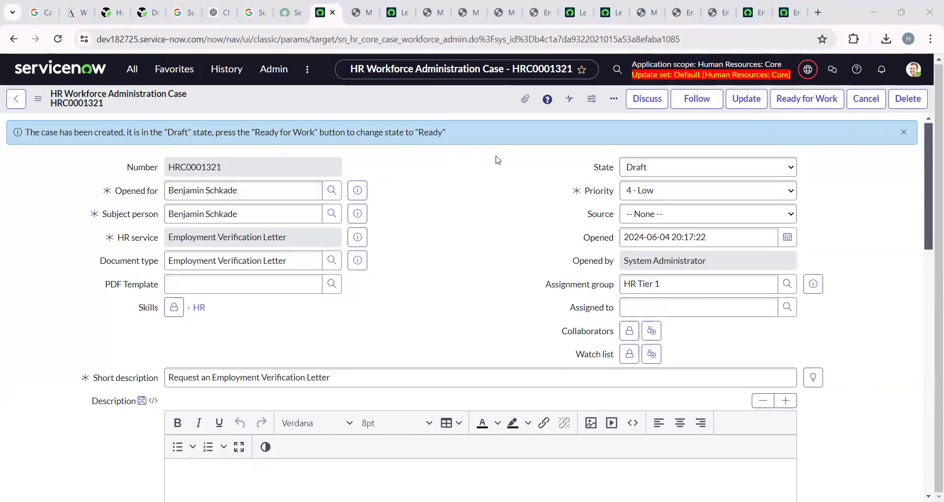
{"action": "left_click", "coordinate": [396, 12]}
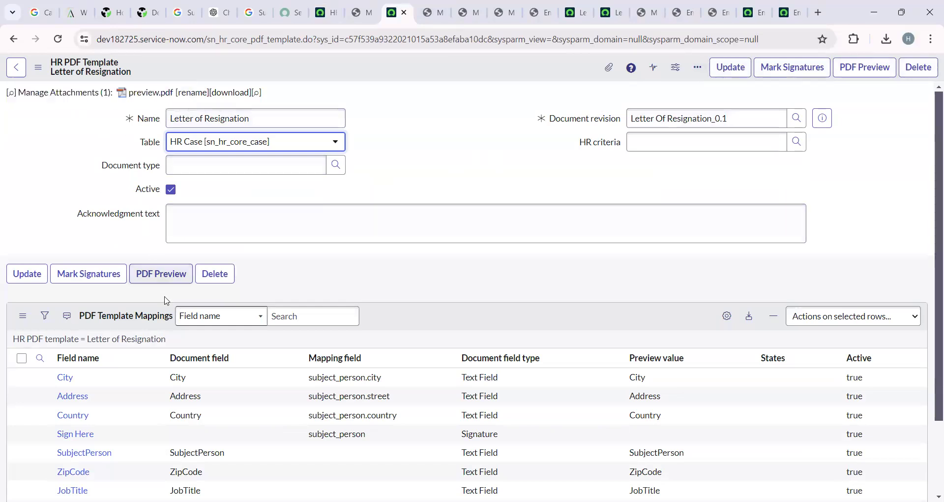
Save the Letter of Resignation template with its new document type, then reload the HRC0001321 case form.
{"action": "left_click", "coordinate": [33, 277]}
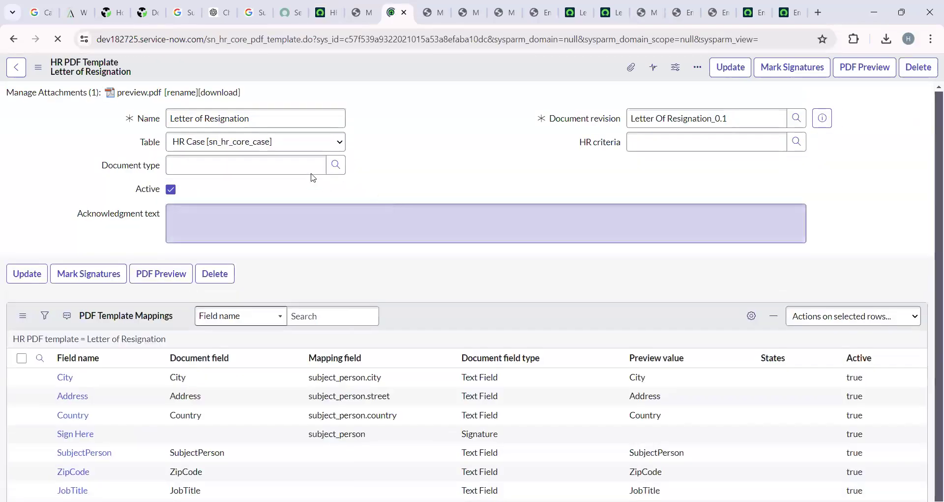
{"action": "left_click", "coordinate": [335, 170]}
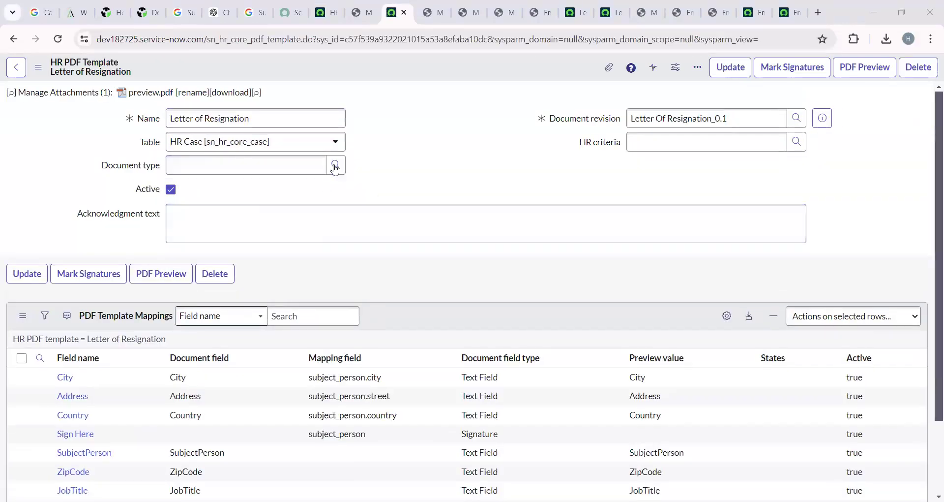
{"action": "right_click", "coordinate": [412, 64]}
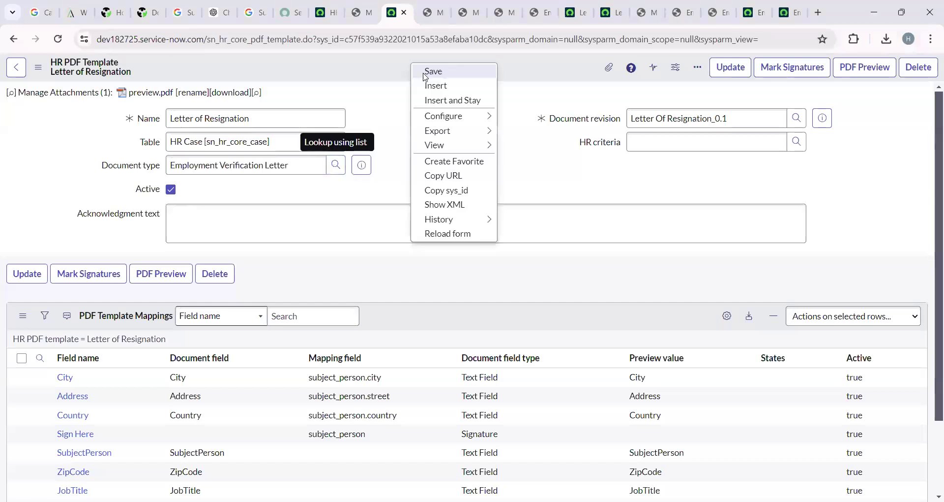
{"action": "left_click", "coordinate": [424, 74]}
{"action": "left_click", "coordinate": [327, 12]}
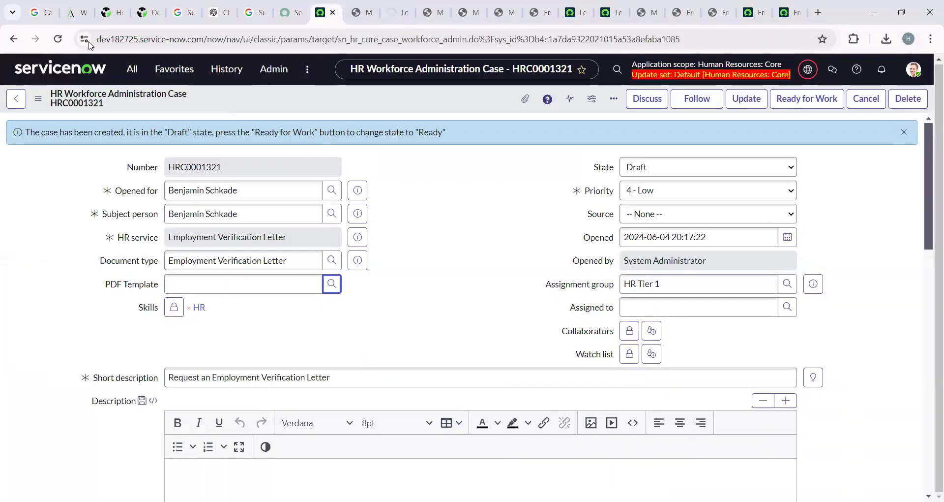
{"action": "left_click", "coordinate": [58, 39]}
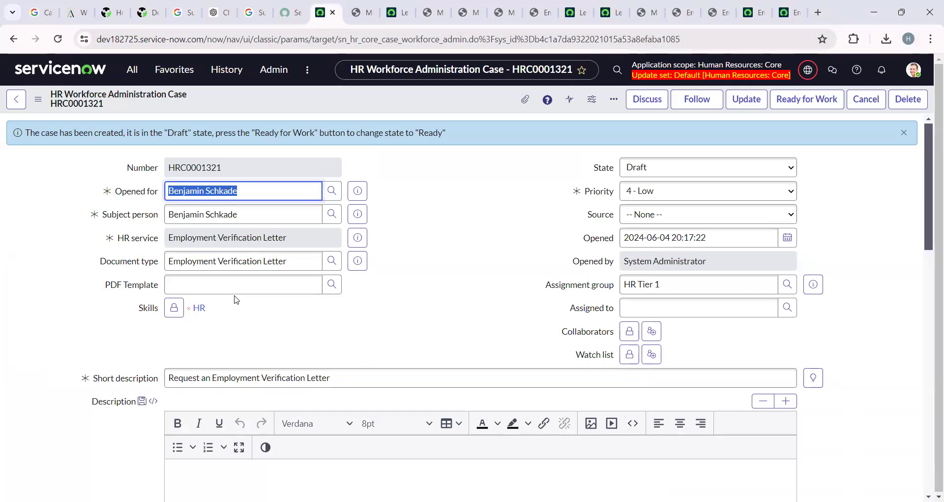
Pick Letter of Resignation as case HRC0001321's PDF Template and save the case.
{"action": "left_click", "coordinate": [328, 287]}
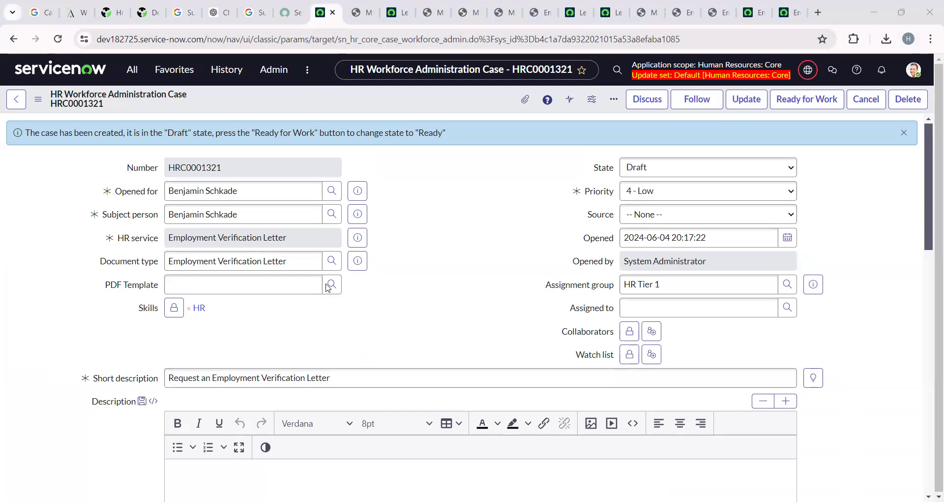
{"action": "left_click", "coordinate": [488, 110]}
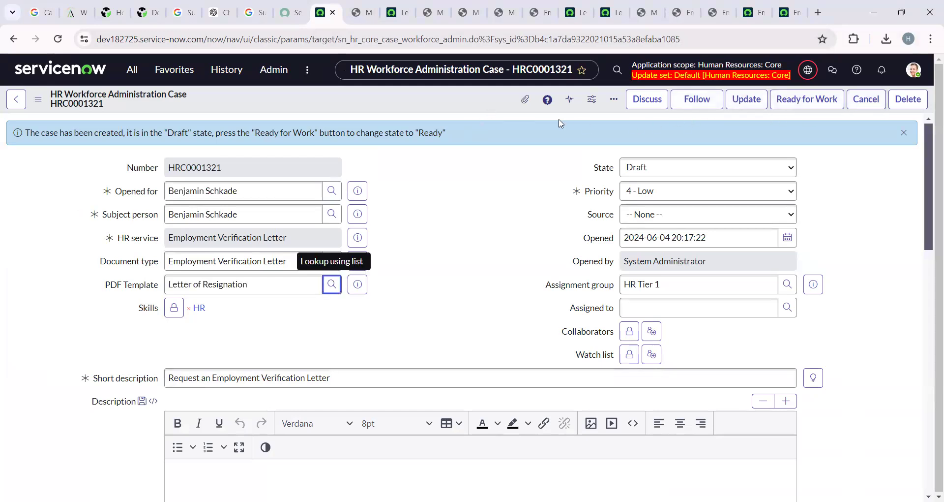
{"action": "right_click", "coordinate": [447, 103]}
{"action": "left_click", "coordinate": [485, 112]}
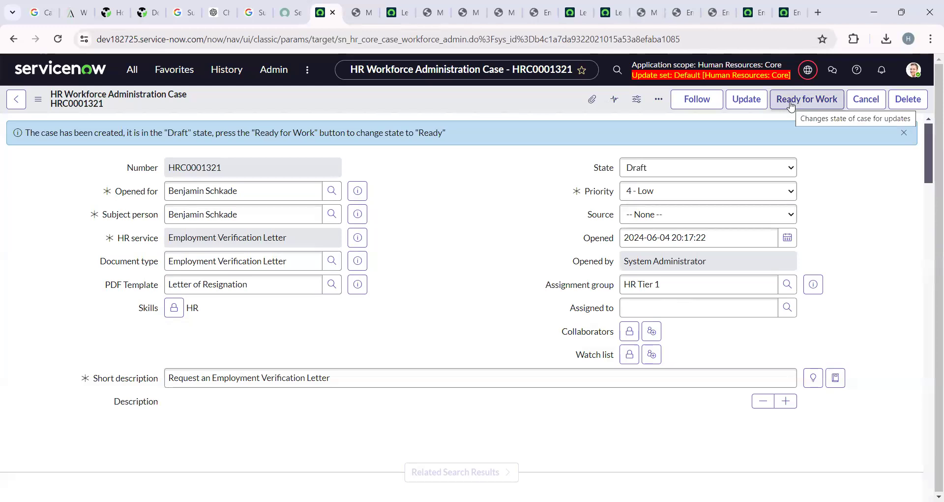
Mark HRC0001321 Ready for Work, then impersonate the agent it was assigned to.
{"action": "left_click", "coordinate": [791, 100]}
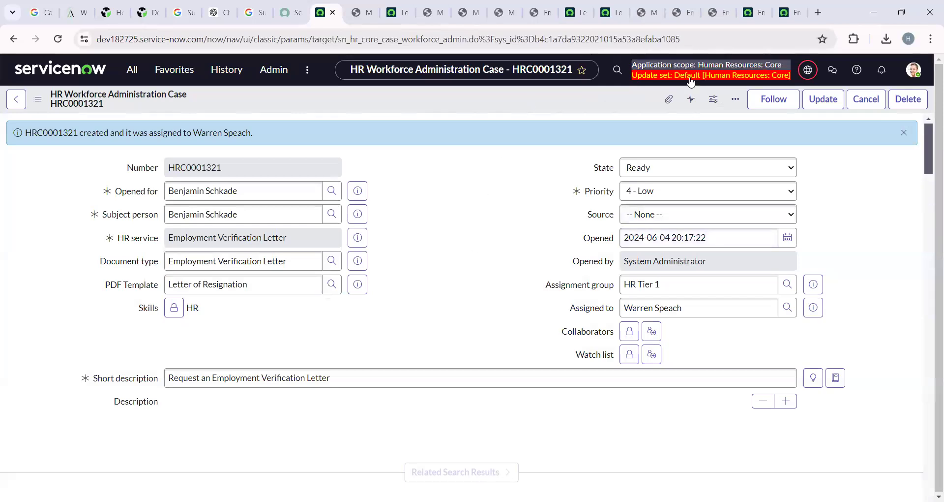
{"action": "left_click", "coordinate": [920, 69]}
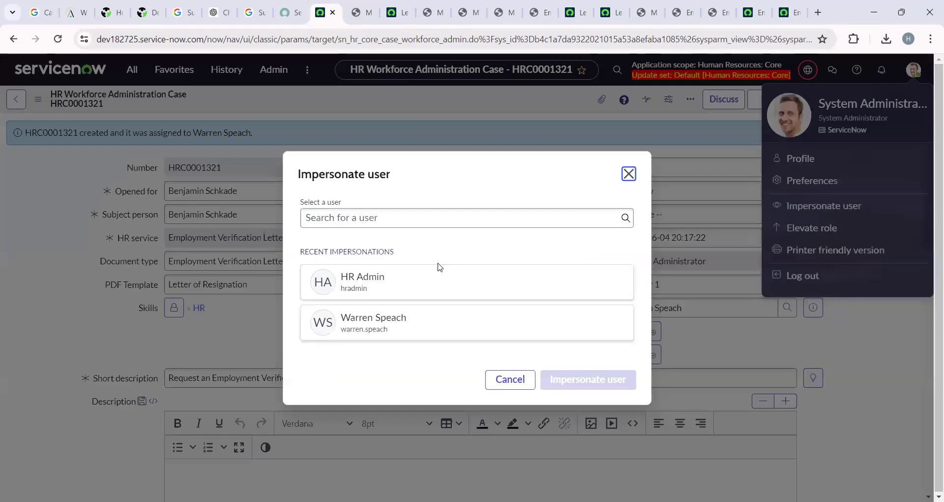
{"action": "left_click", "coordinate": [392, 319]}
{"action": "left_click", "coordinate": [579, 378]}
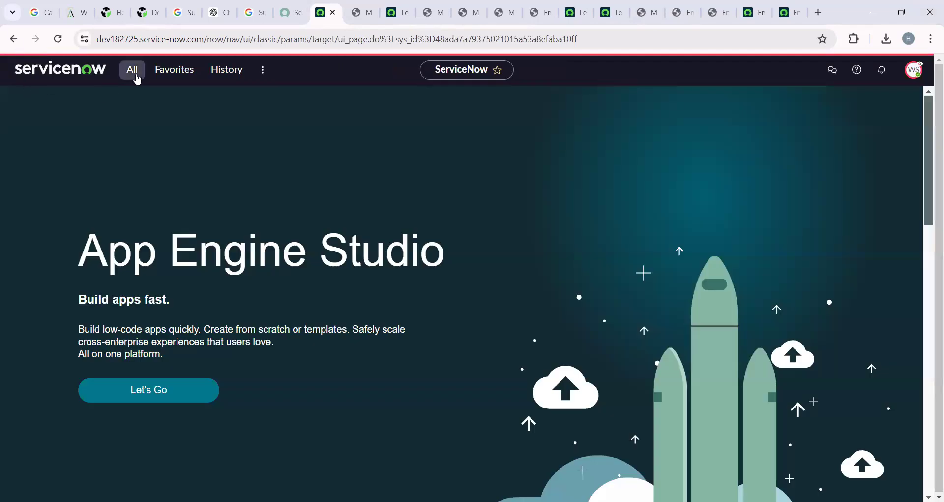
Filter the navigator for 'hr', open All HR Cases > All, open HRC0001321 and start work.
{"action": "left_click", "coordinate": [133, 73]}
{"action": "type", "text": "hr"}
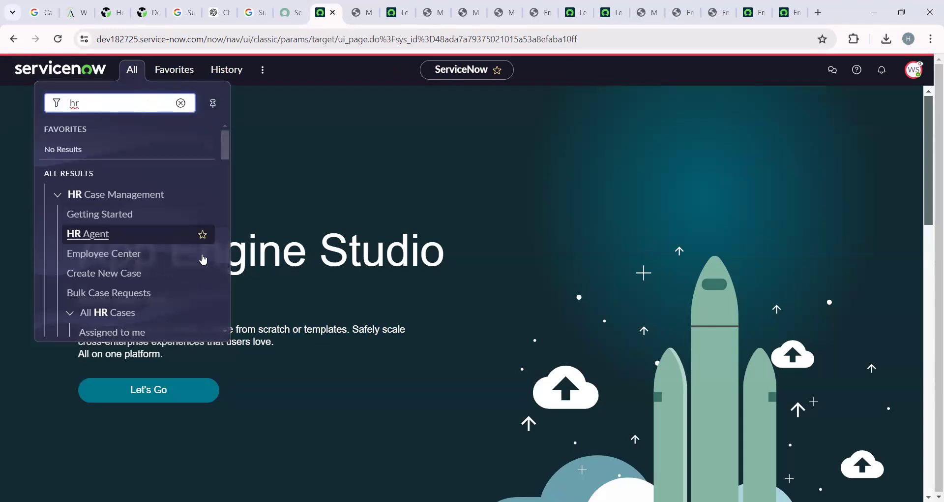
{"action": "scroll", "coordinate": [187, 273], "scroll_direction": "down", "scroll_amount": 3}
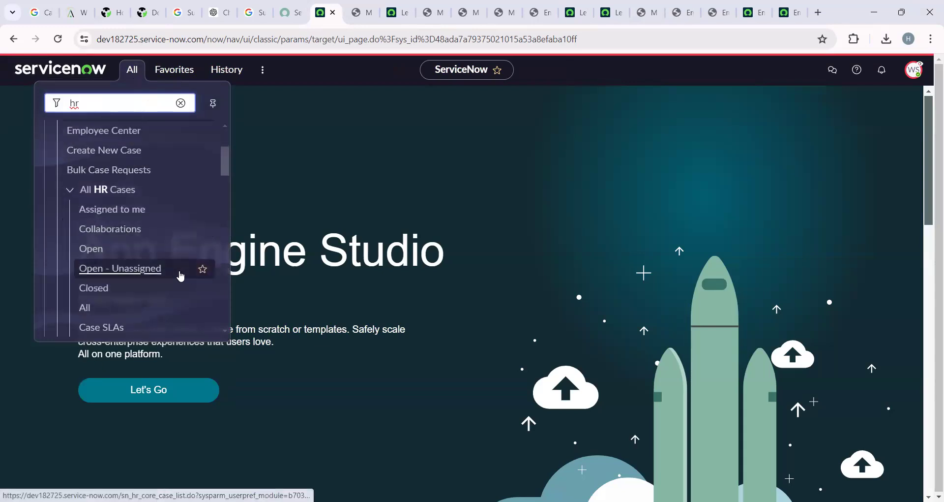
{"action": "left_click", "coordinate": [91, 309]}
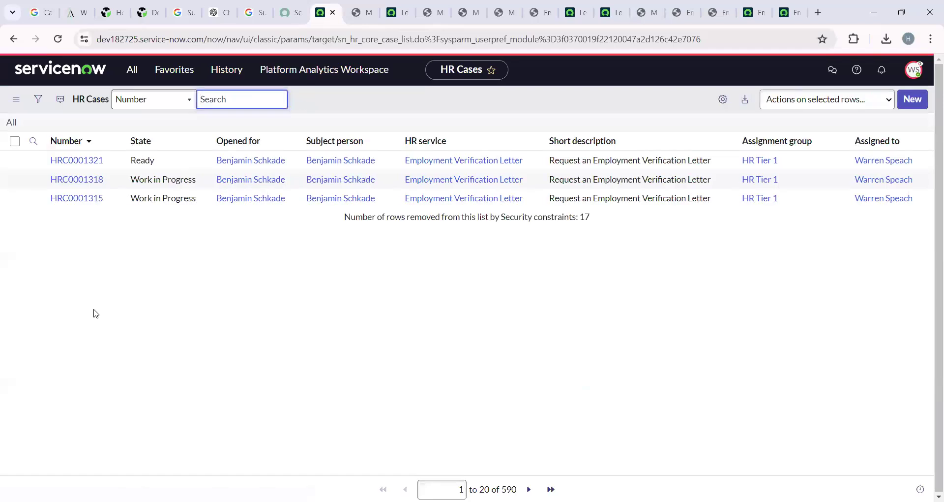
{"action": "left_click", "coordinate": [75, 168]}
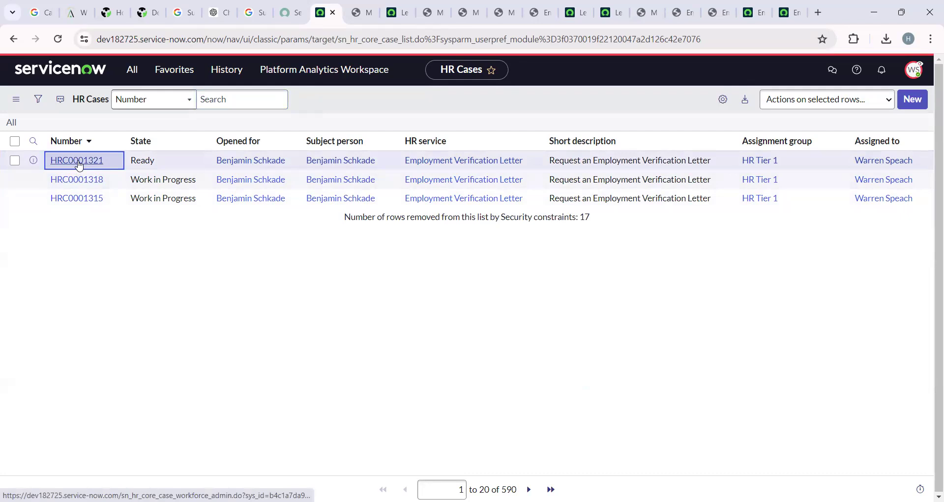
{"action": "left_click", "coordinate": [80, 163]}
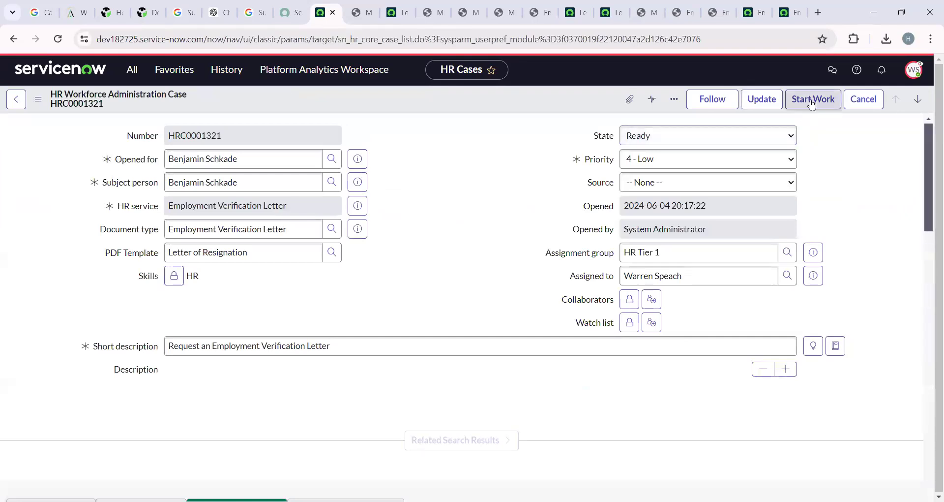
{"action": "left_click", "coordinate": [812, 104]}
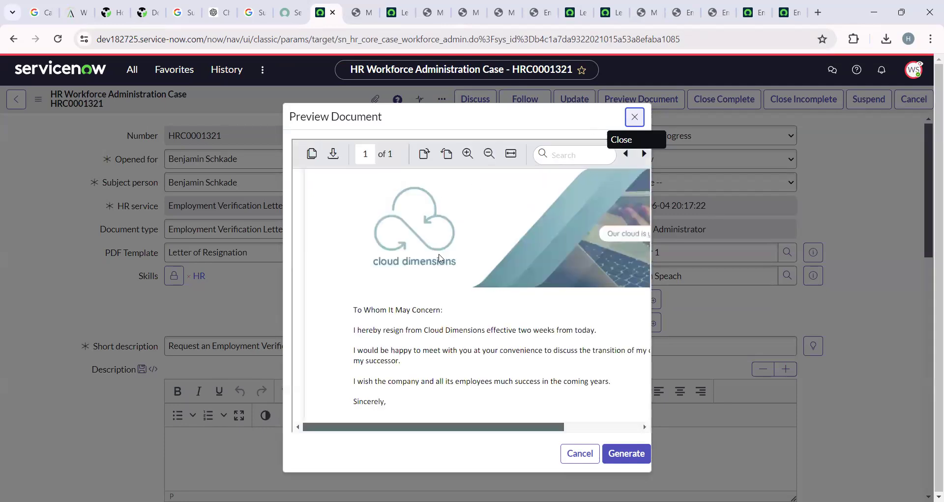
Step through the letter's Address, City State Zip and Country fields, then close the preview.
{"action": "scroll", "coordinate": [439, 257], "scroll_direction": "down", "scroll_amount": 5}
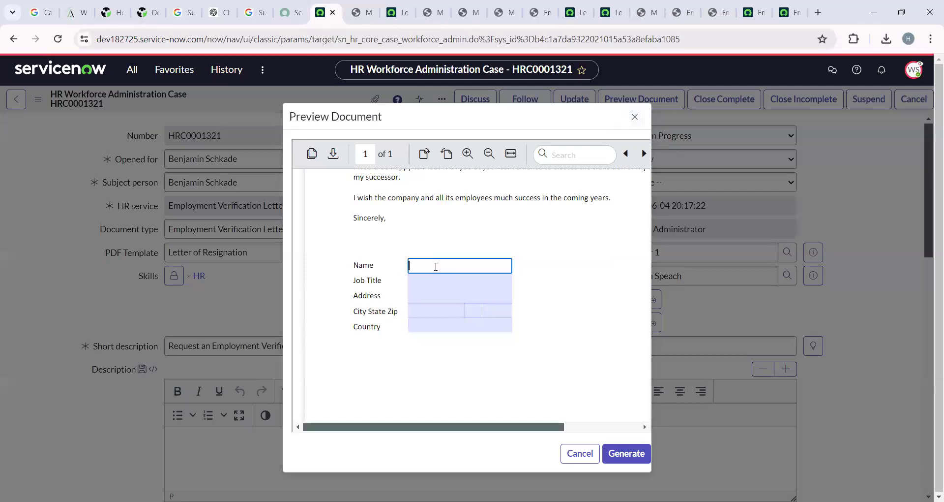
{"action": "left_click", "coordinate": [445, 295]}
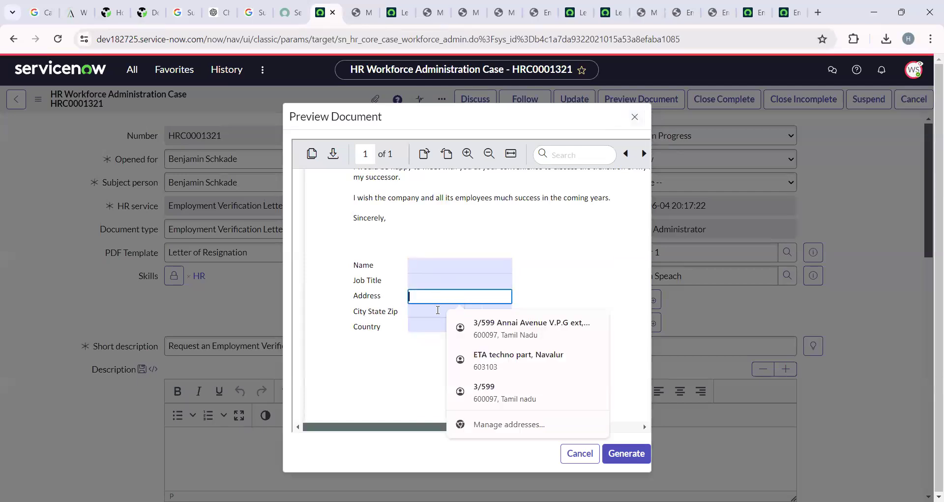
{"action": "left_click", "coordinate": [433, 311]}
{"action": "key", "text": "Tab"}
{"action": "key", "text": "Tab"}
{"action": "key", "text": "Tab"}
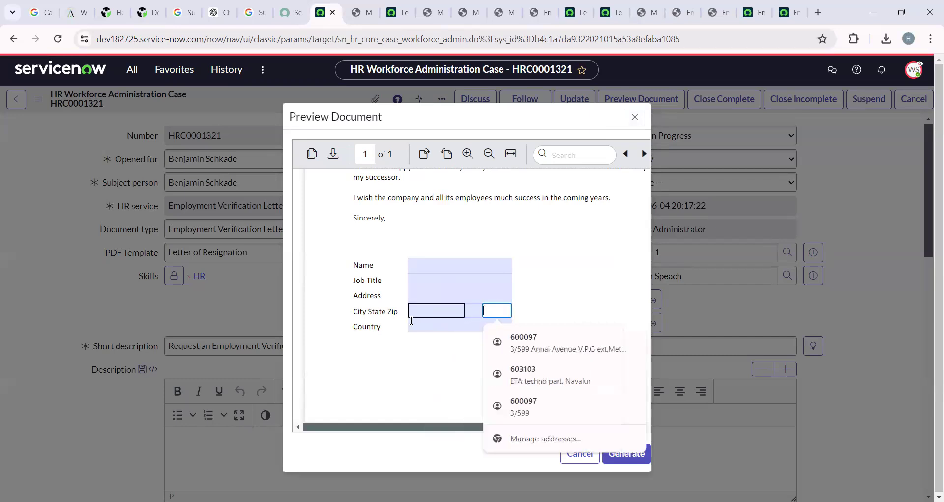
{"action": "left_click", "coordinate": [565, 207]}
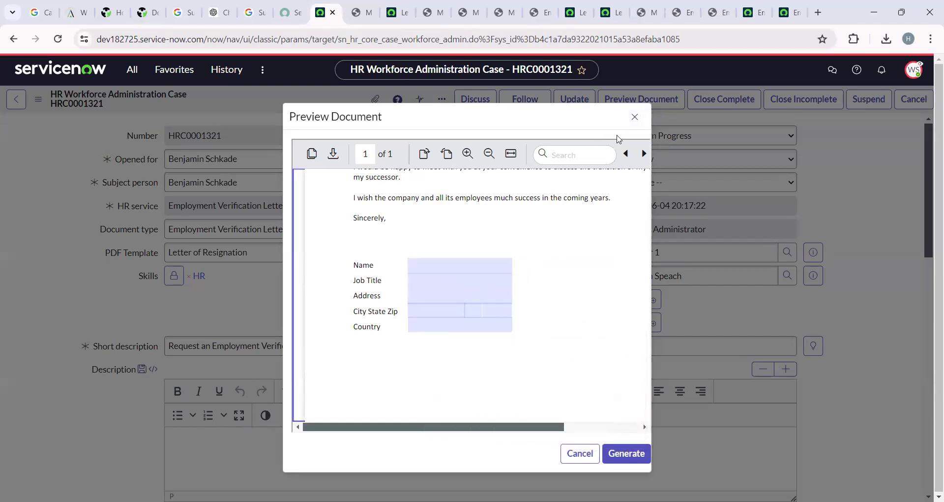
{"action": "left_click", "coordinate": [634, 117]}
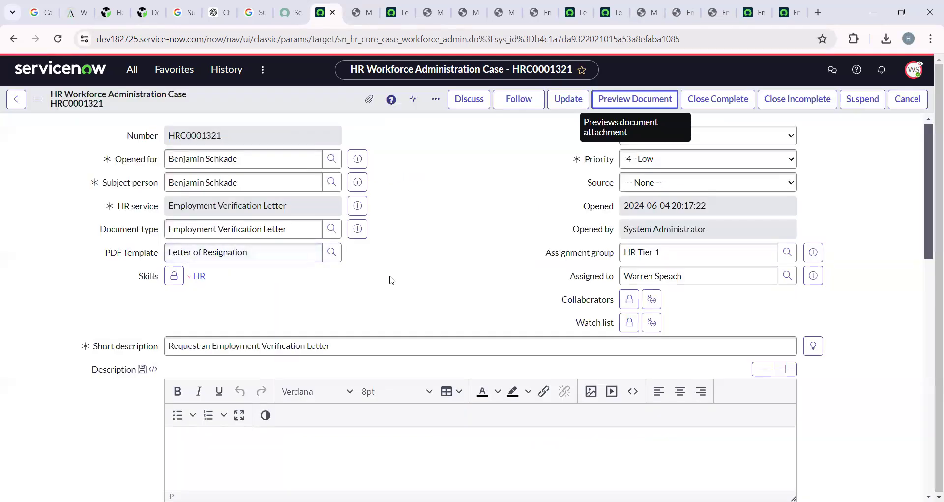
{"action": "left_click", "coordinate": [270, 184]}
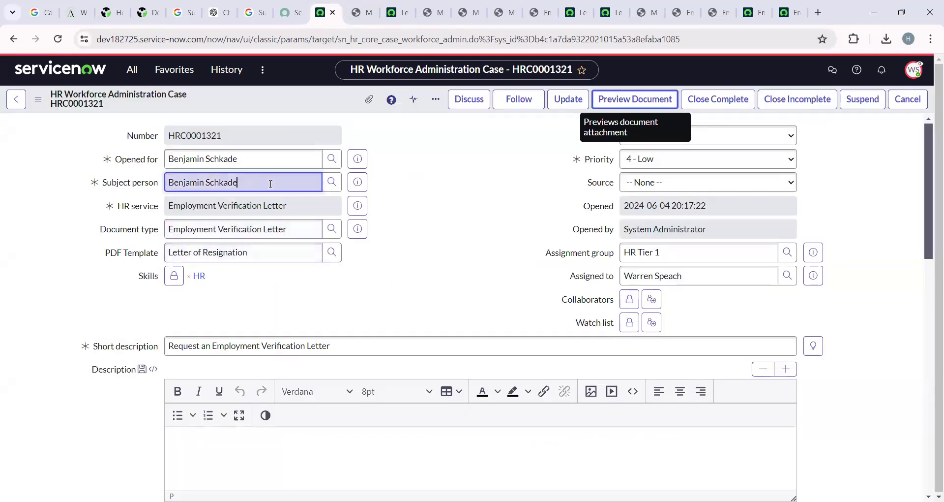
{"action": "left_click_drag", "start_coordinate": [271, 184], "coordinate": [165, 191]}
{"action": "left_click", "coordinate": [511, 191]}
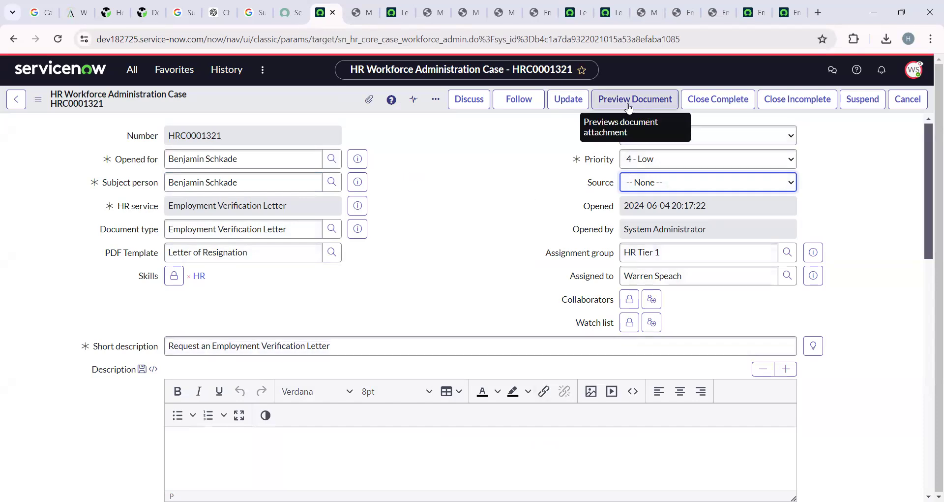
{"action": "scroll", "coordinate": [455, 258], "scroll_direction": "down", "scroll_amount": 12}
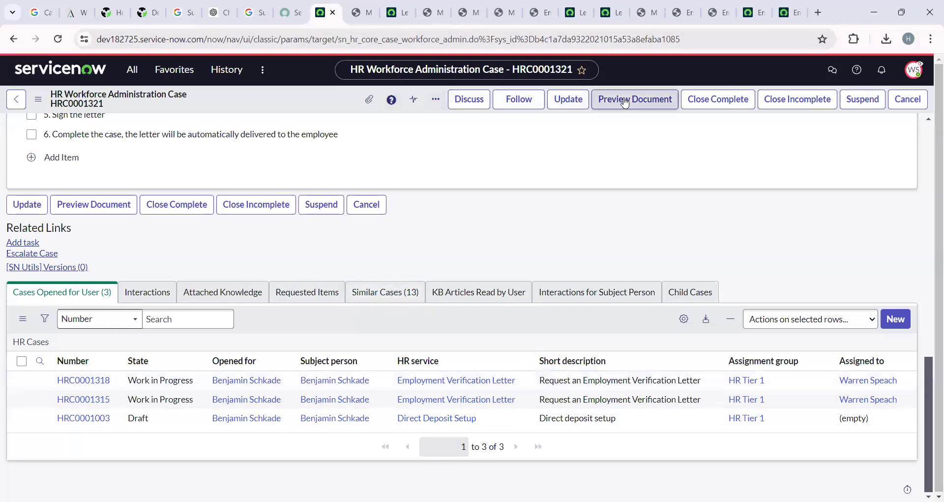
{"action": "scroll", "coordinate": [481, 234], "scroll_direction": "up", "scroll_amount": 8}
{"action": "scroll", "coordinate": [518, 299], "scroll_direction": "up", "scroll_amount": 6}
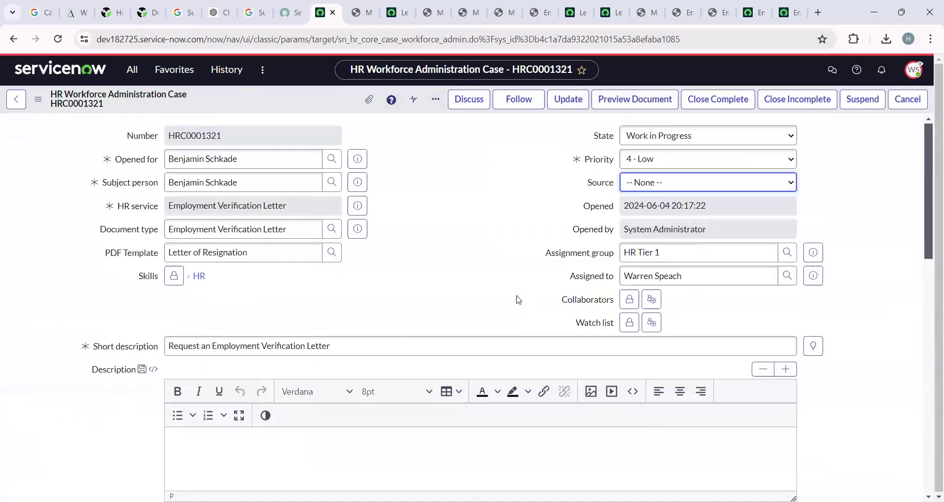
{"action": "left_click", "coordinate": [626, 99]}
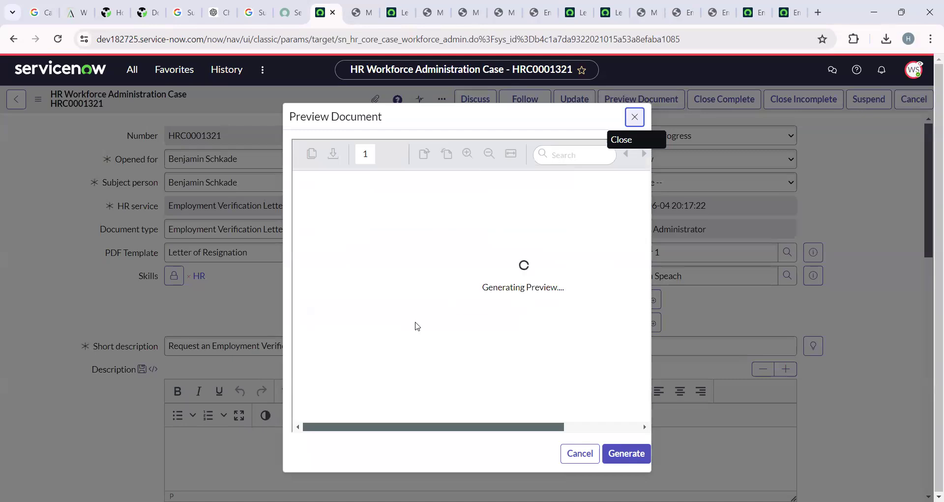
Check the letter's Name, Job Title and Address fields, close it, and view the subject person's HR profile.
{"action": "left_click", "coordinate": [439, 266]}
{"action": "left_click", "coordinate": [443, 285]}
{"action": "left_click", "coordinate": [443, 296]}
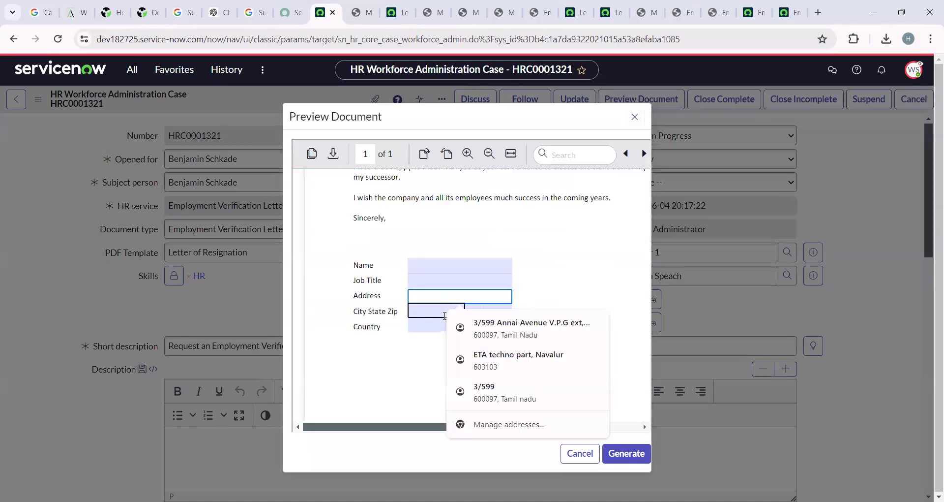
{"action": "scroll", "coordinate": [465, 270], "scroll_direction": "up", "scroll_amount": 4}
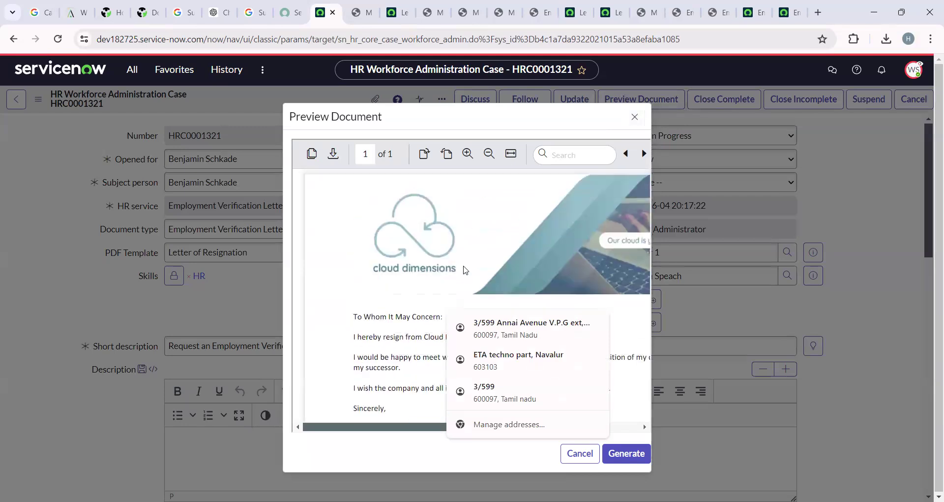
{"action": "left_click", "coordinate": [634, 117]}
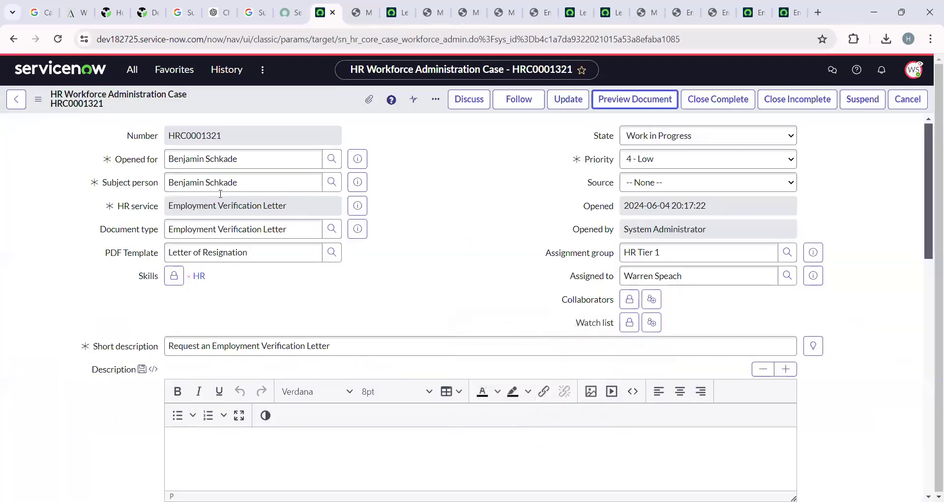
{"action": "left_click", "coordinate": [361, 185]}
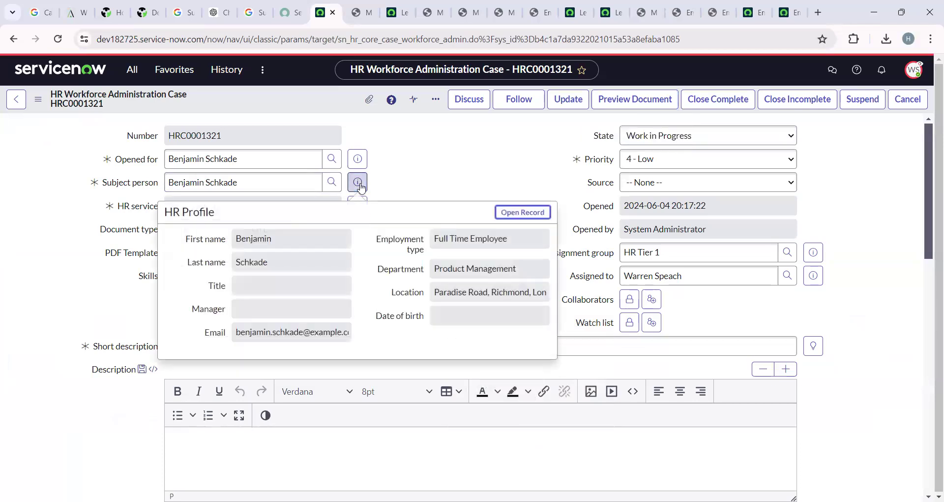